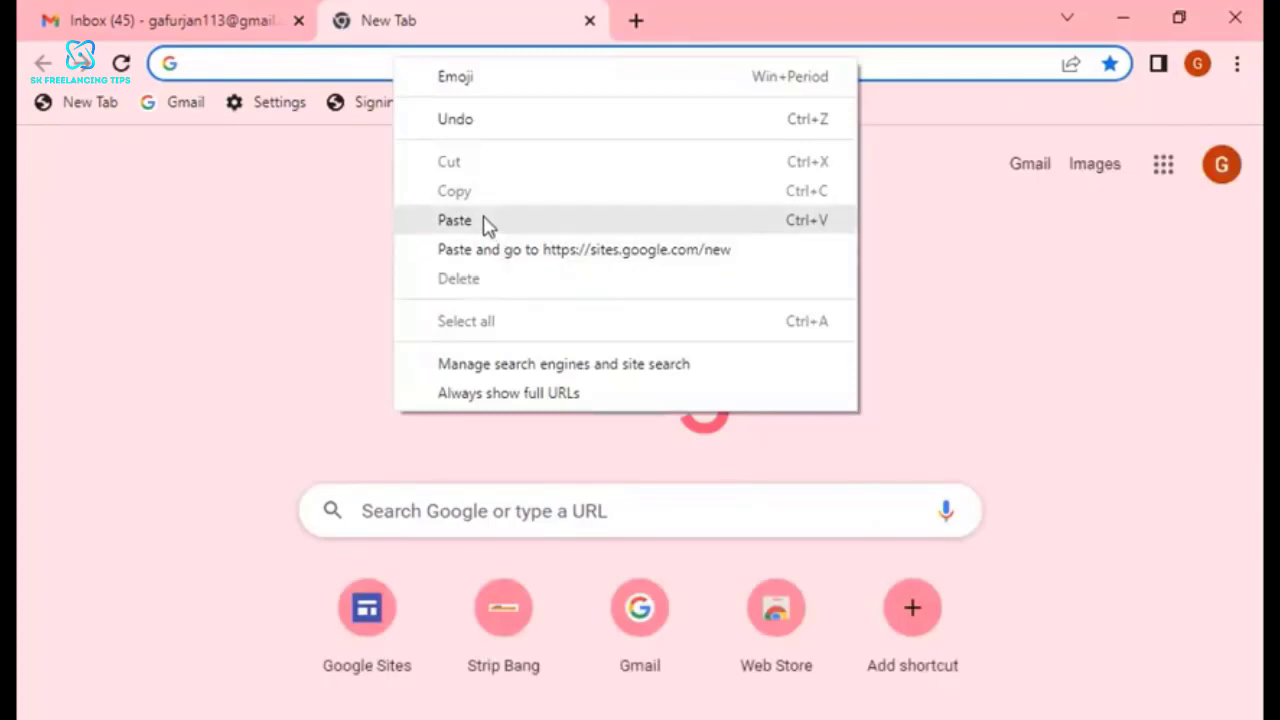
left_click(486, 223)
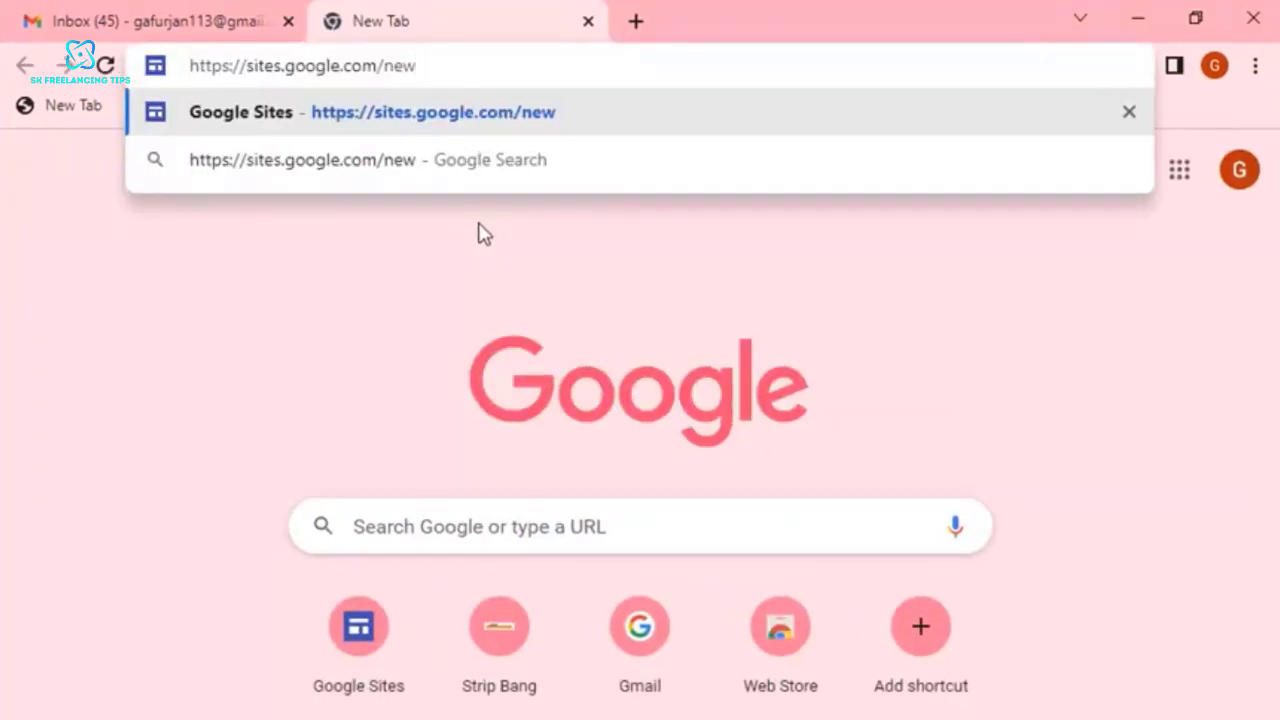
key("Return")
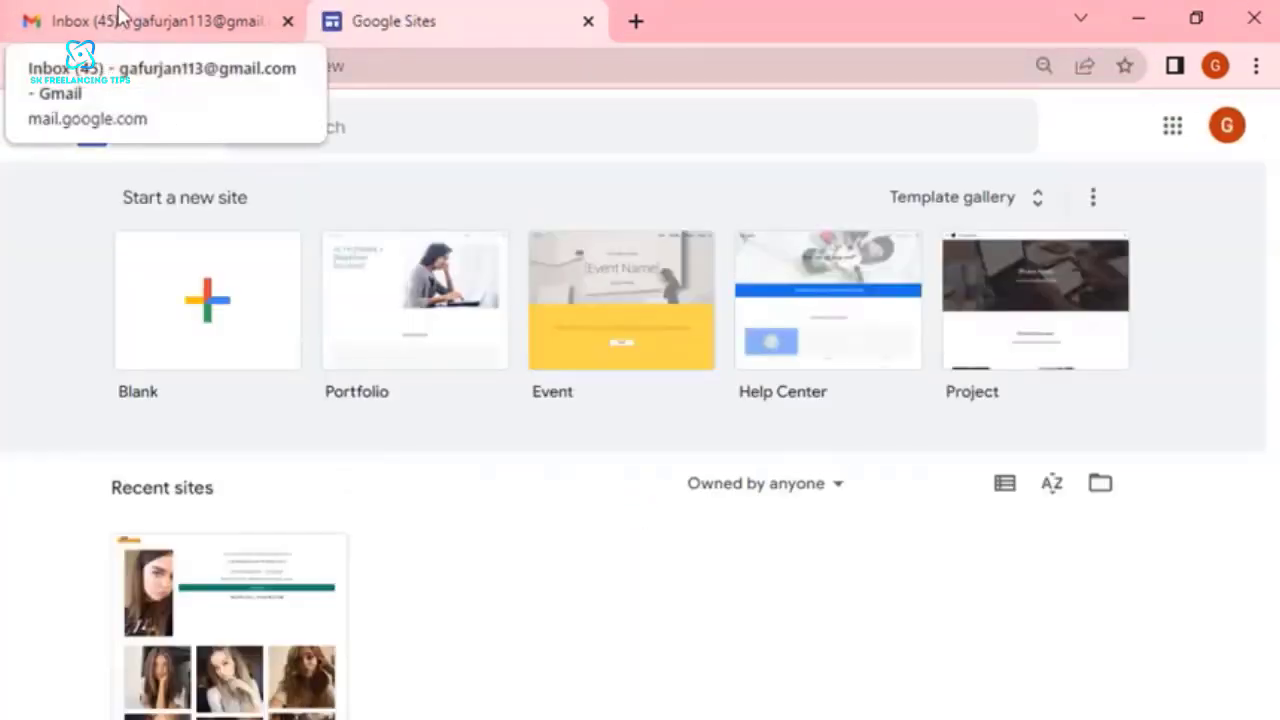
left_click(127, 21)
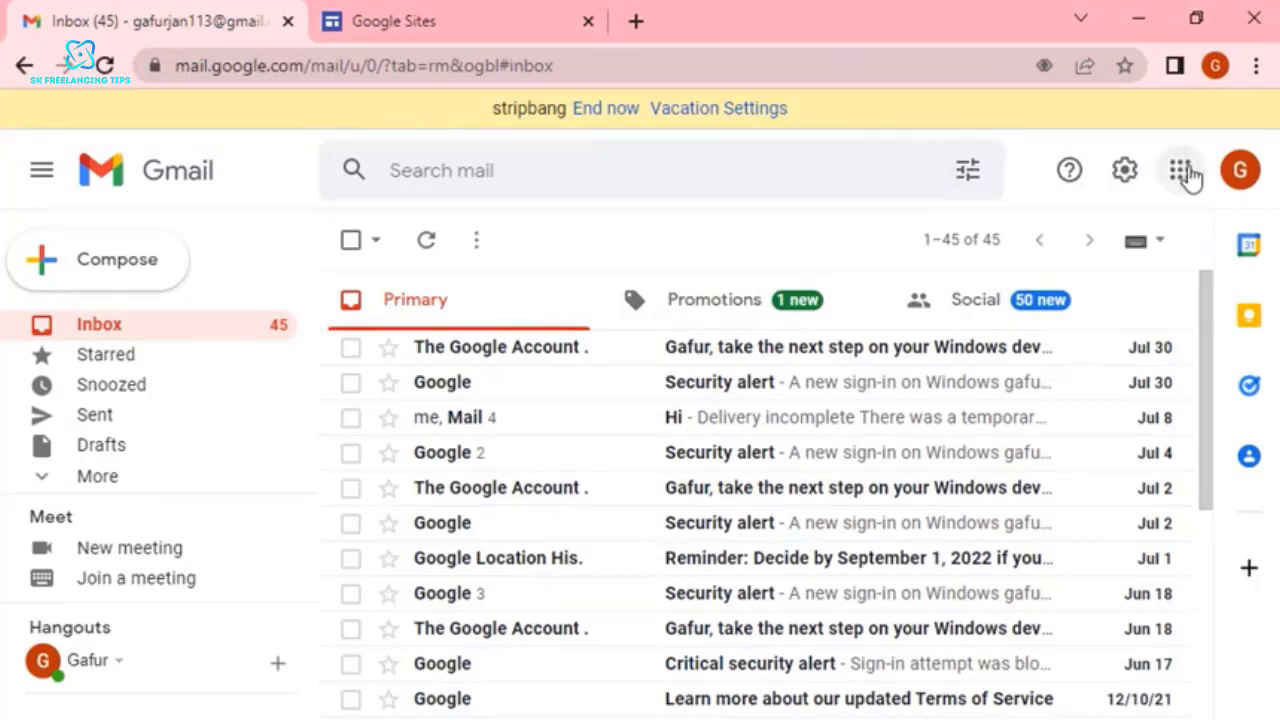
Copy the Google Sites page address and switch to the Skype call's chat message field to paste it.
left_click(472, 30)
left_click(471, 63)
right_click(471, 64)
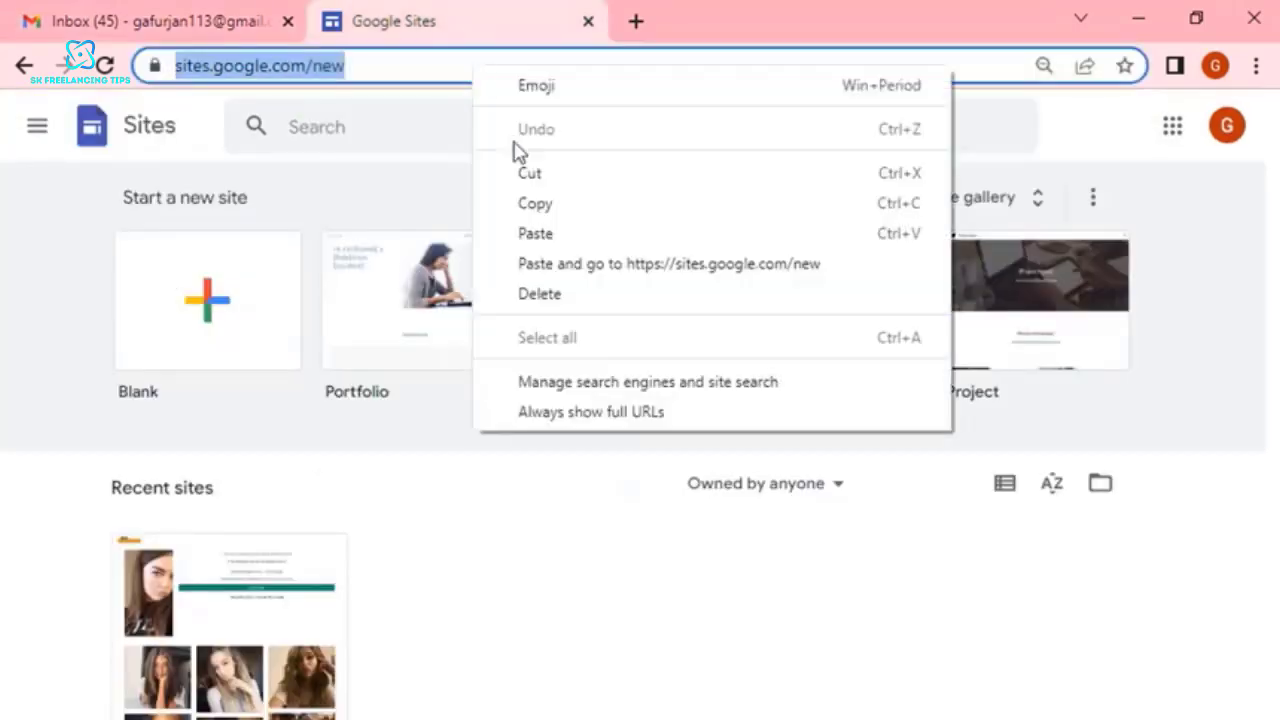
left_click(535, 205)
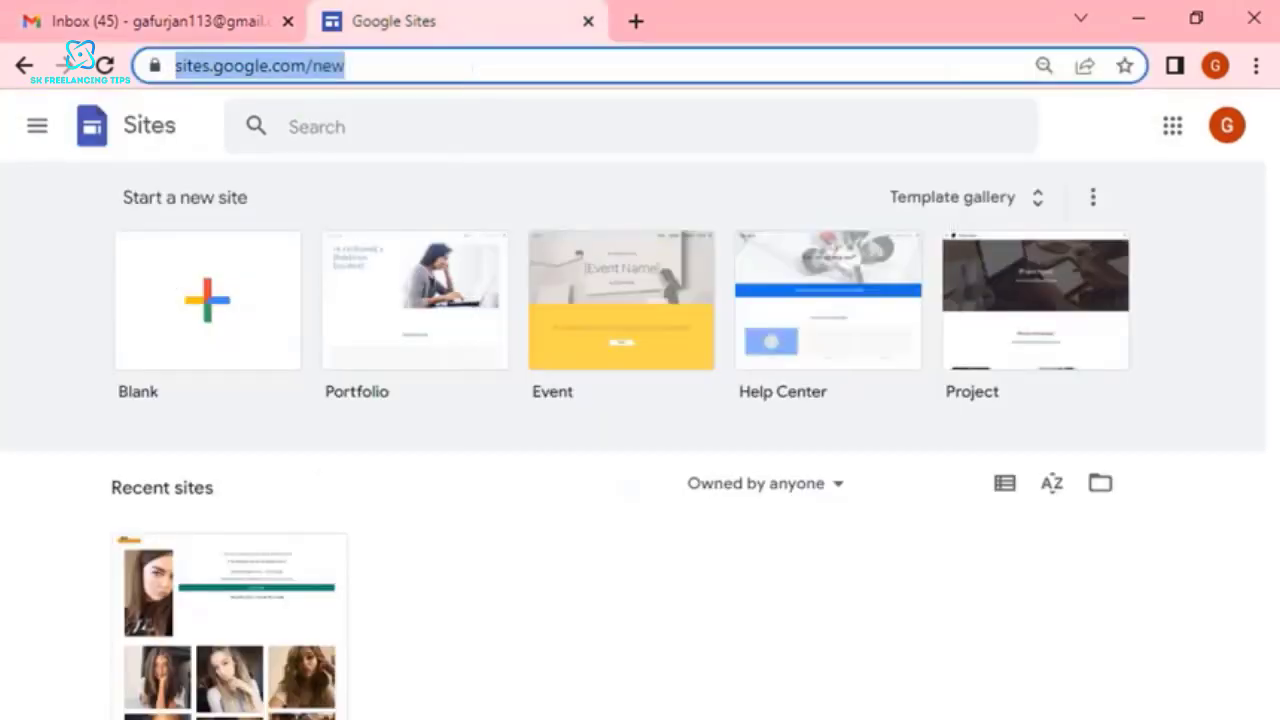
key("alt+Tab")
left_click(877, 678)
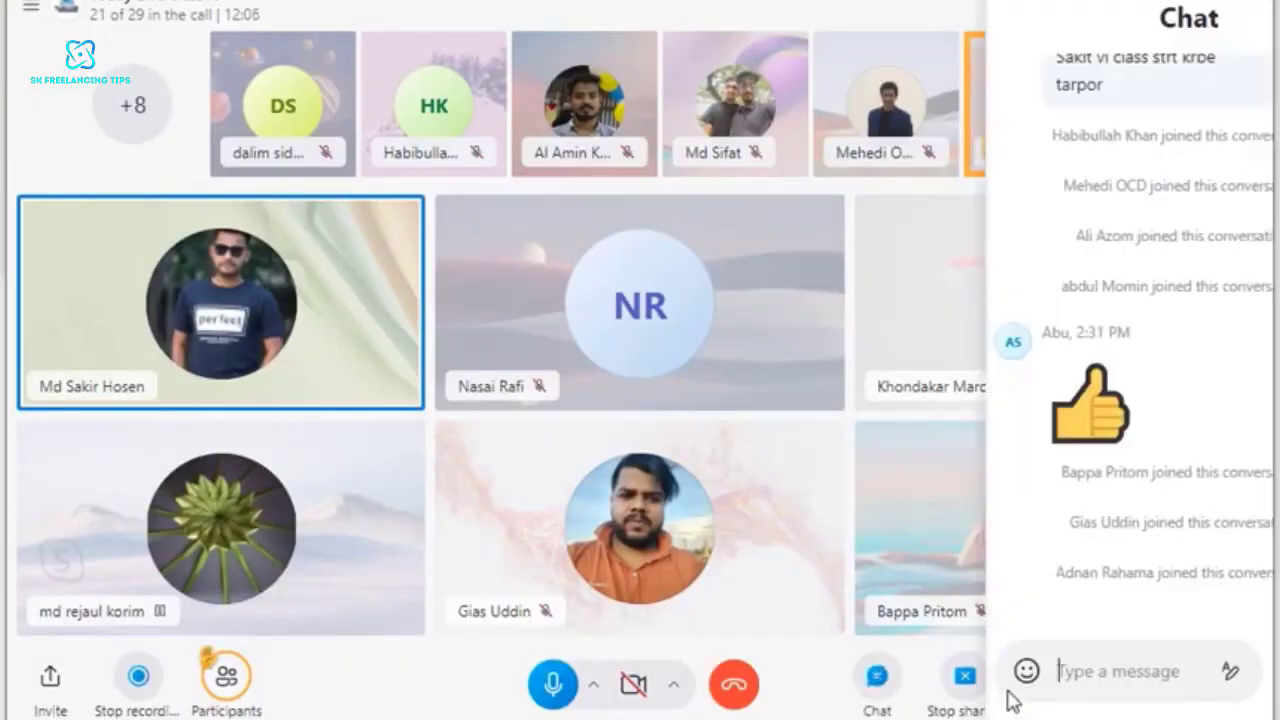
right_click(1014, 672)
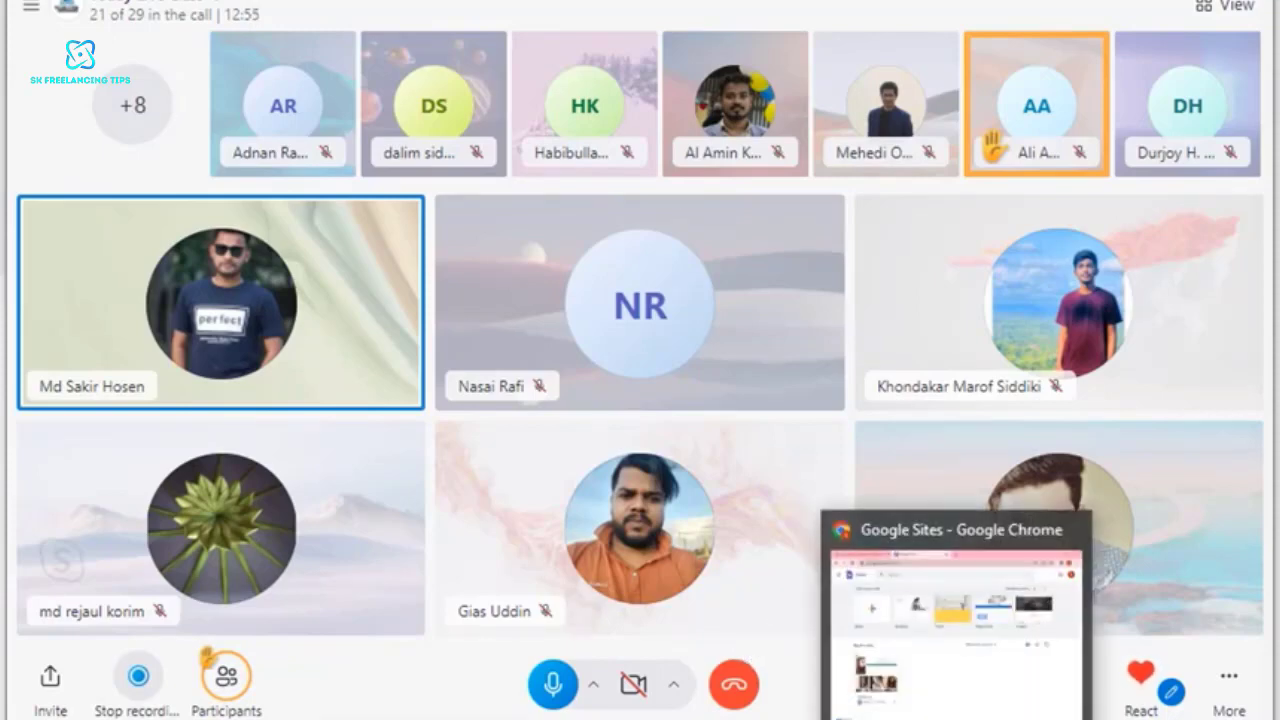
Switch back to Chrome and create a new blank site in Google Sites.
left_click(956, 715)
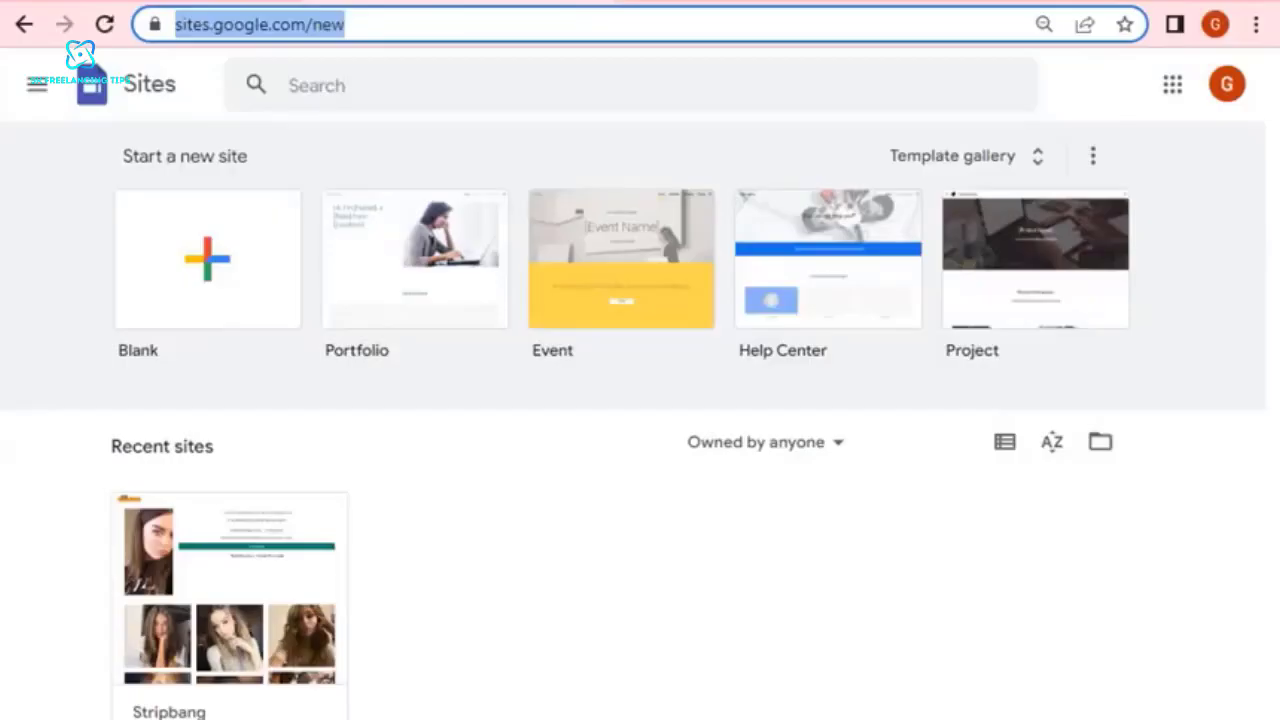
left_click(1094, 130)
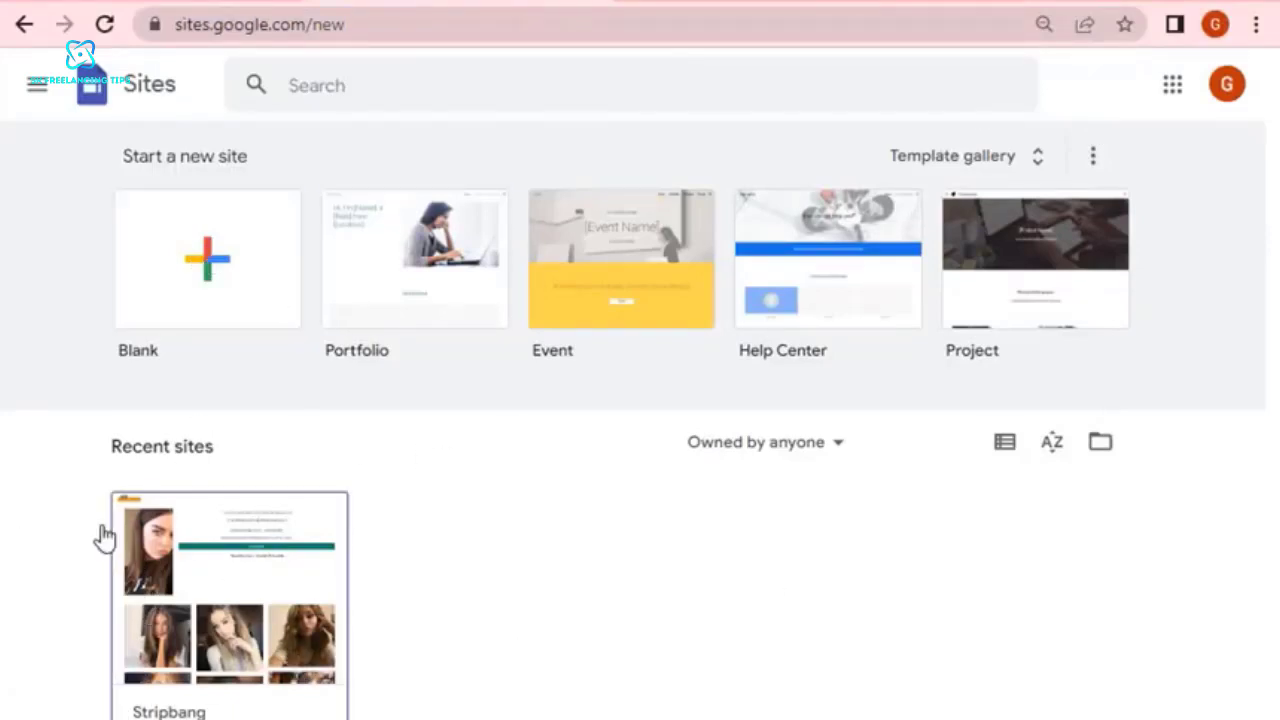
left_click(214, 276)
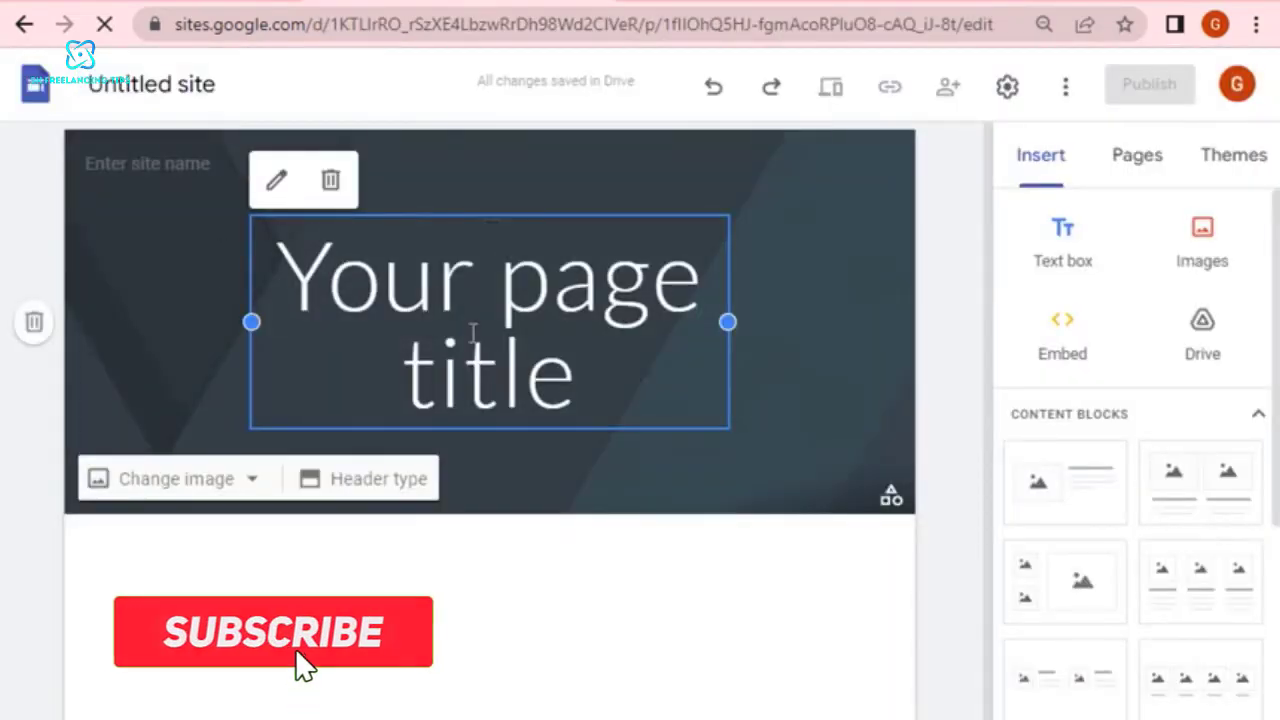
Delete the default page title text box and the whole header section from the new site.
left_click(332, 184)
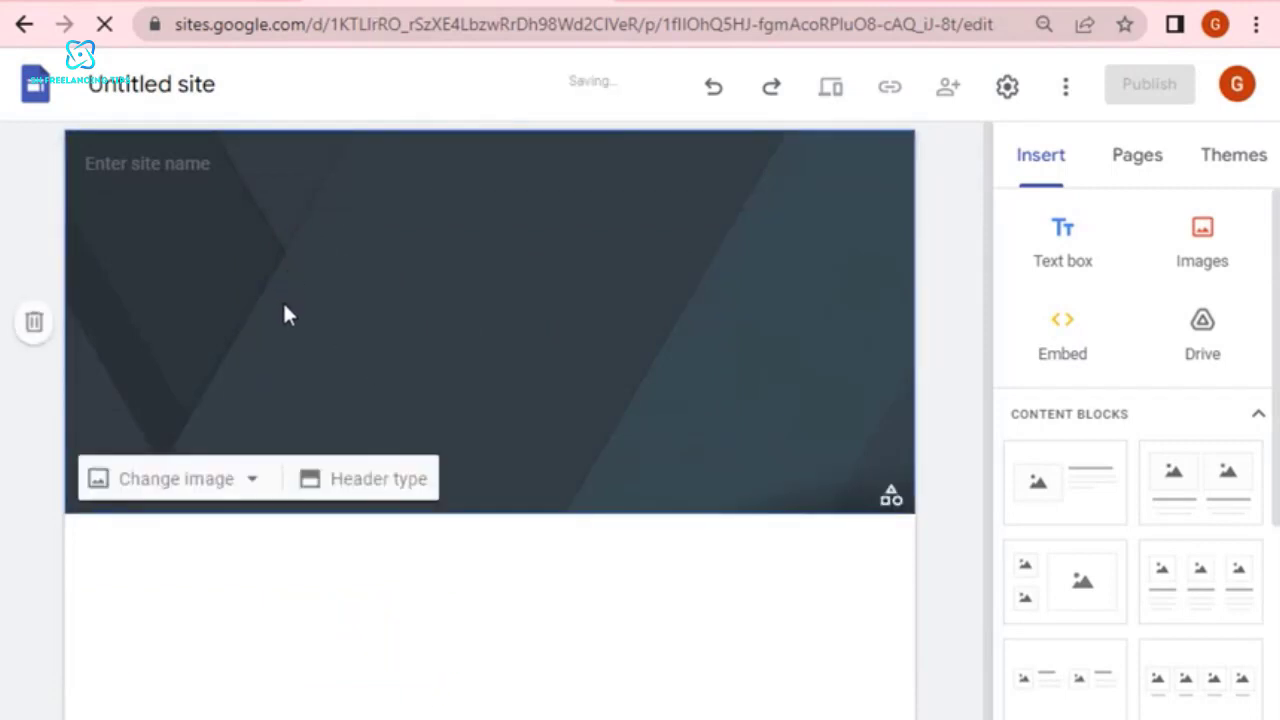
left_click(34, 325)
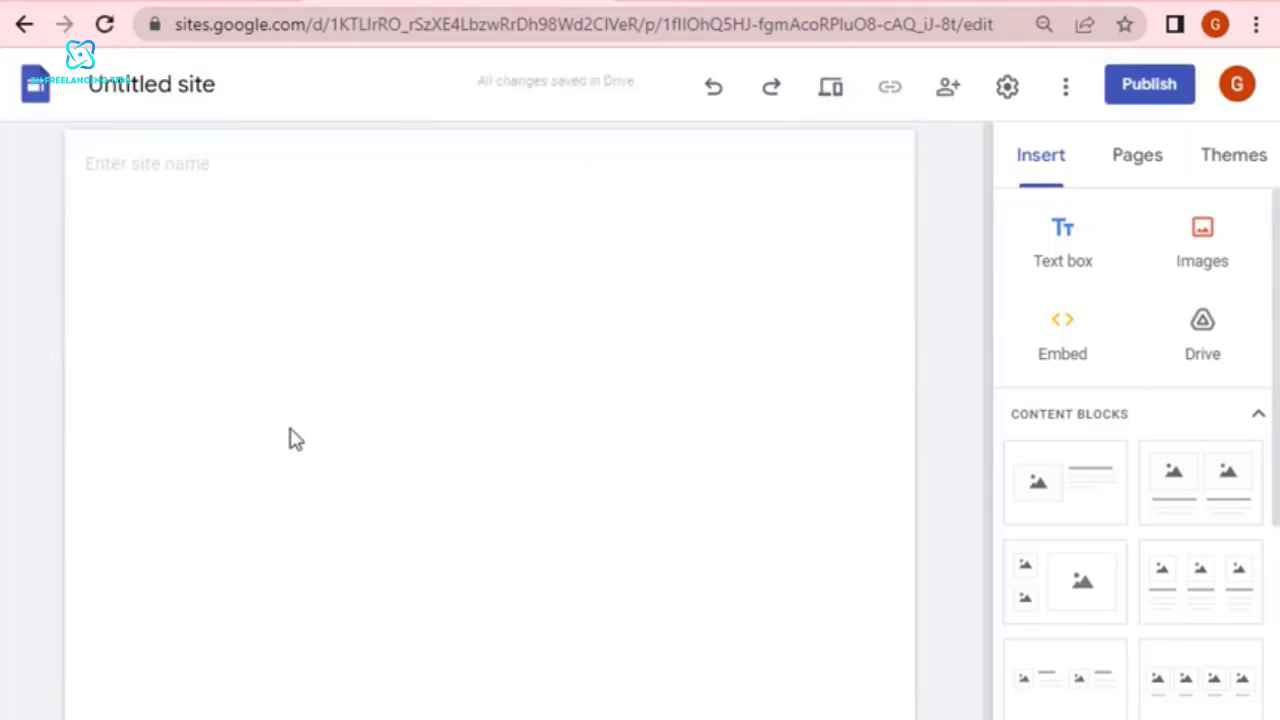
Set the site name to "stripbang".
left_click(161, 170)
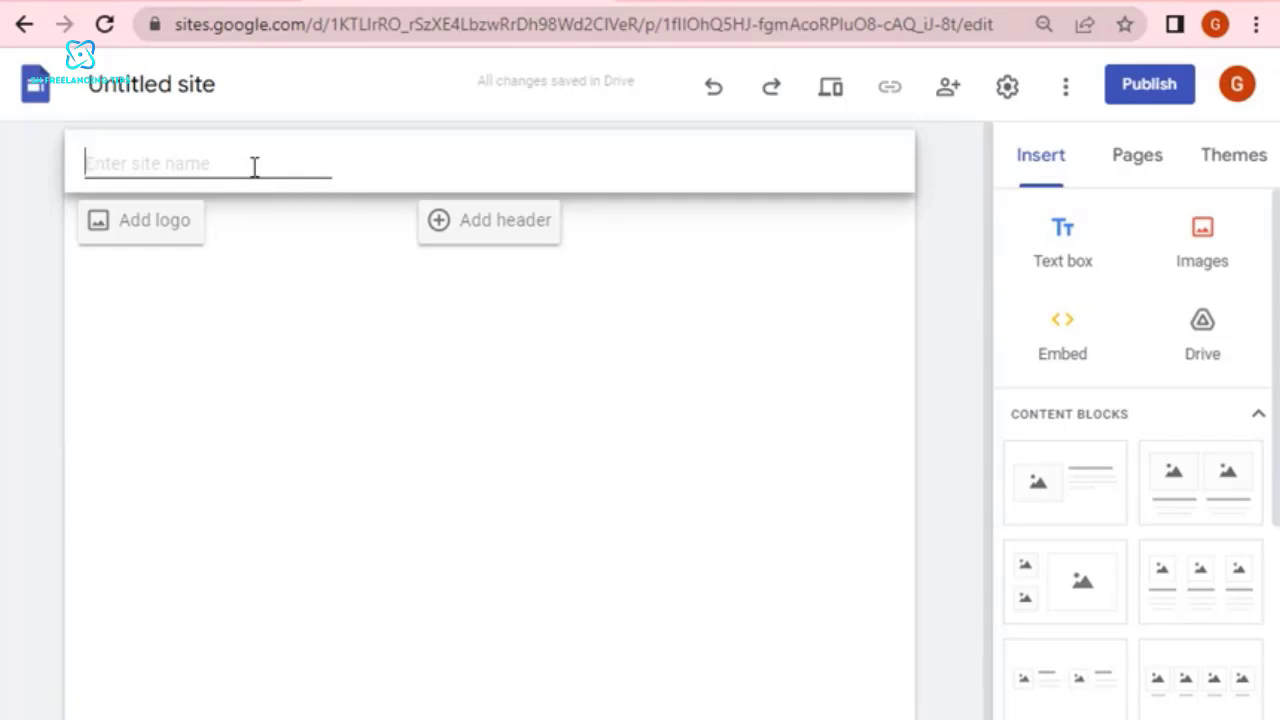
type("st")
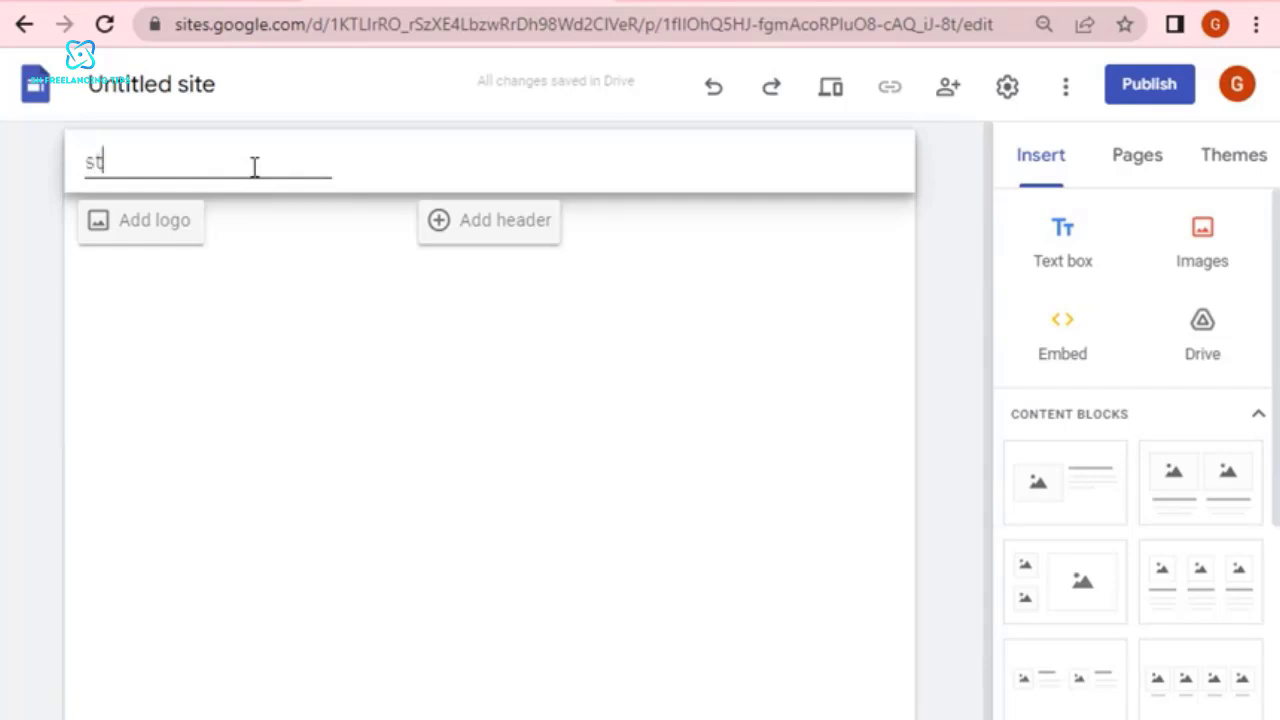
type("ripbang")
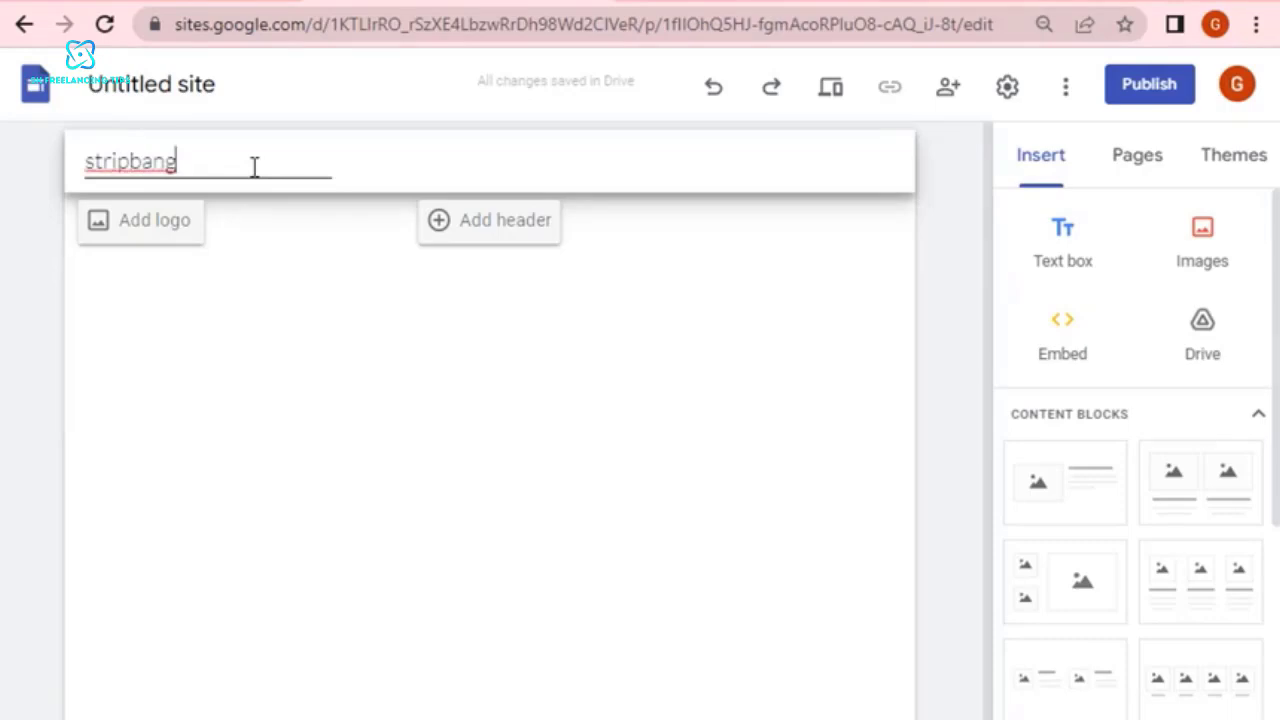
left_click(188, 350)
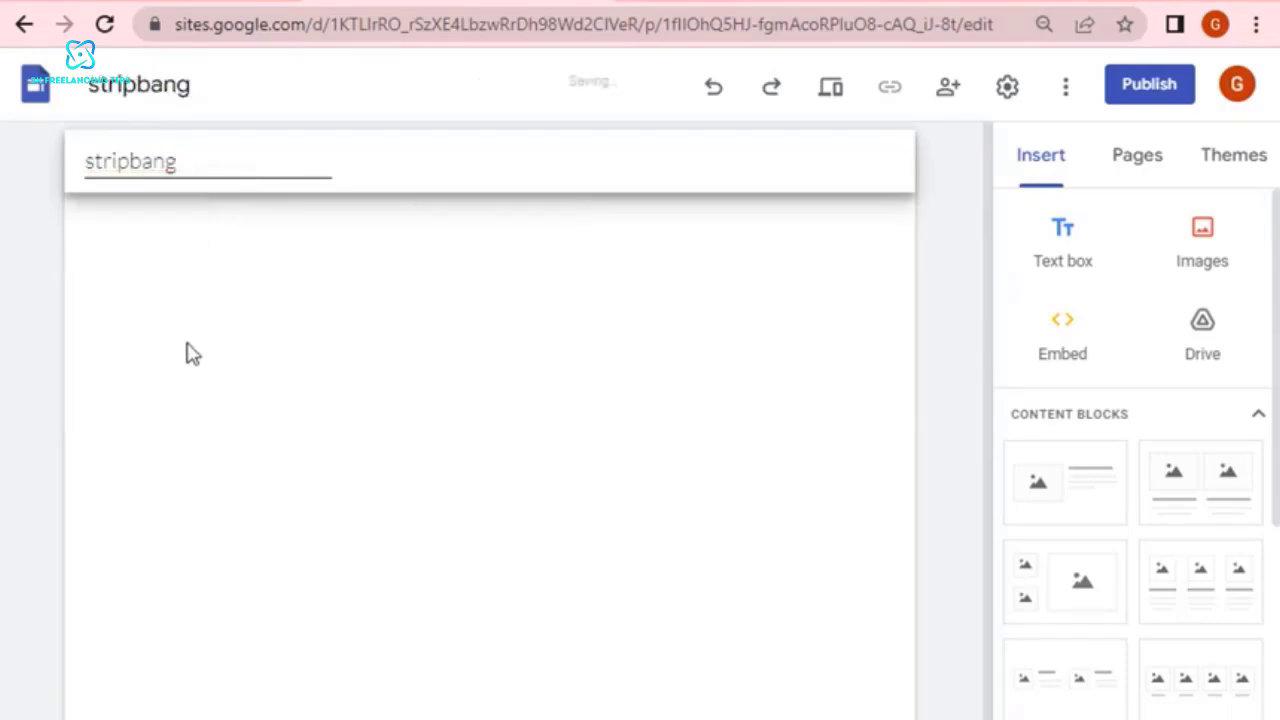
Upload the orange Strip Bang image "download (1)" from the Downloads folder as the site's logo.
mouse_move(194, 169)
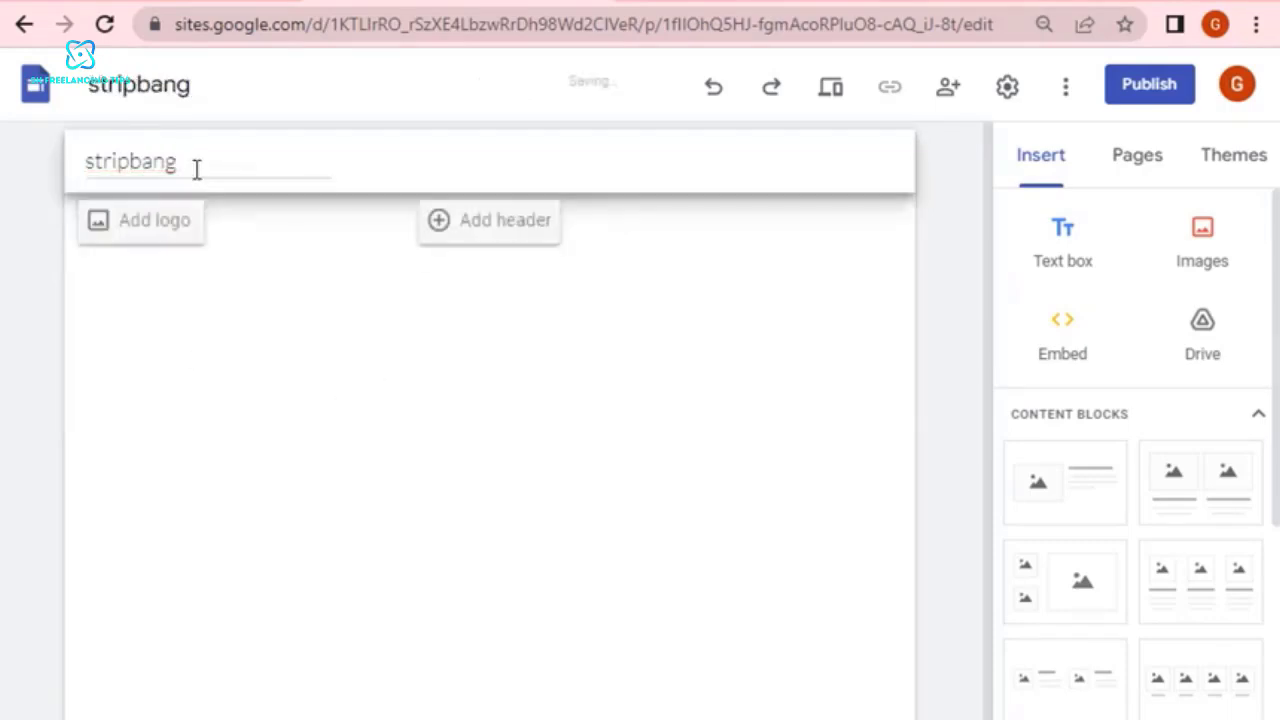
left_click(148, 232)
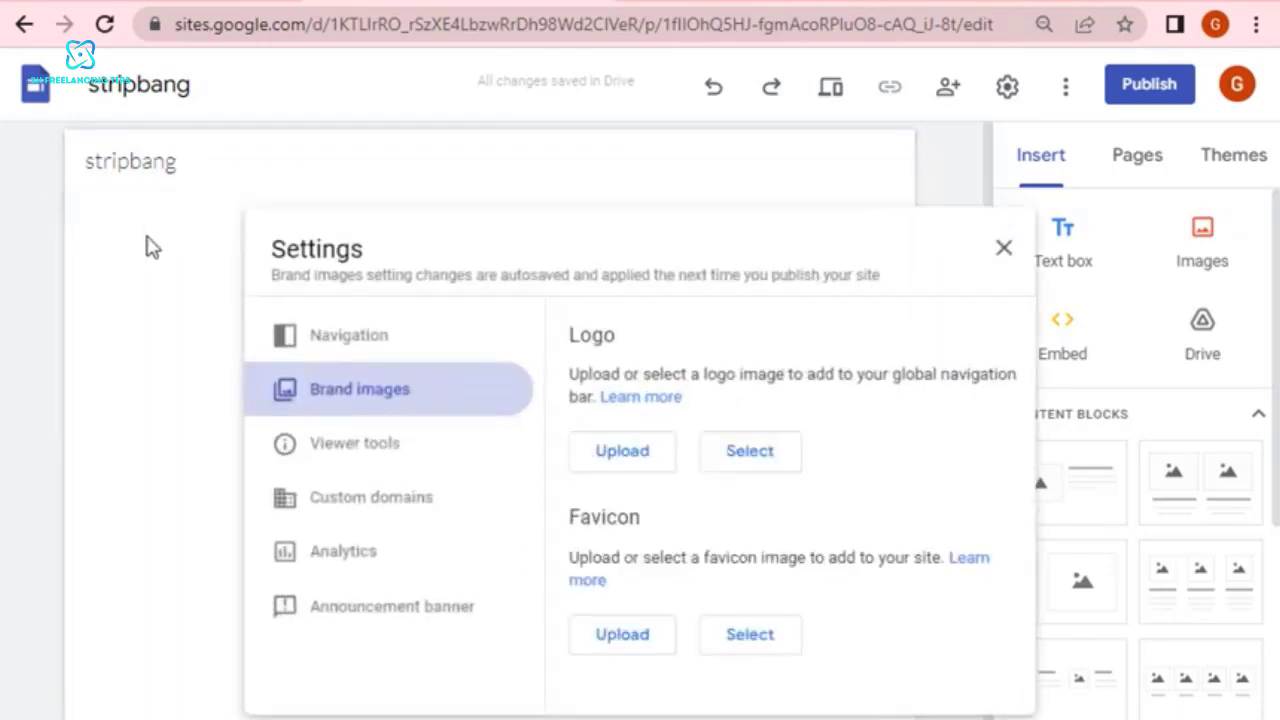
left_click(630, 452)
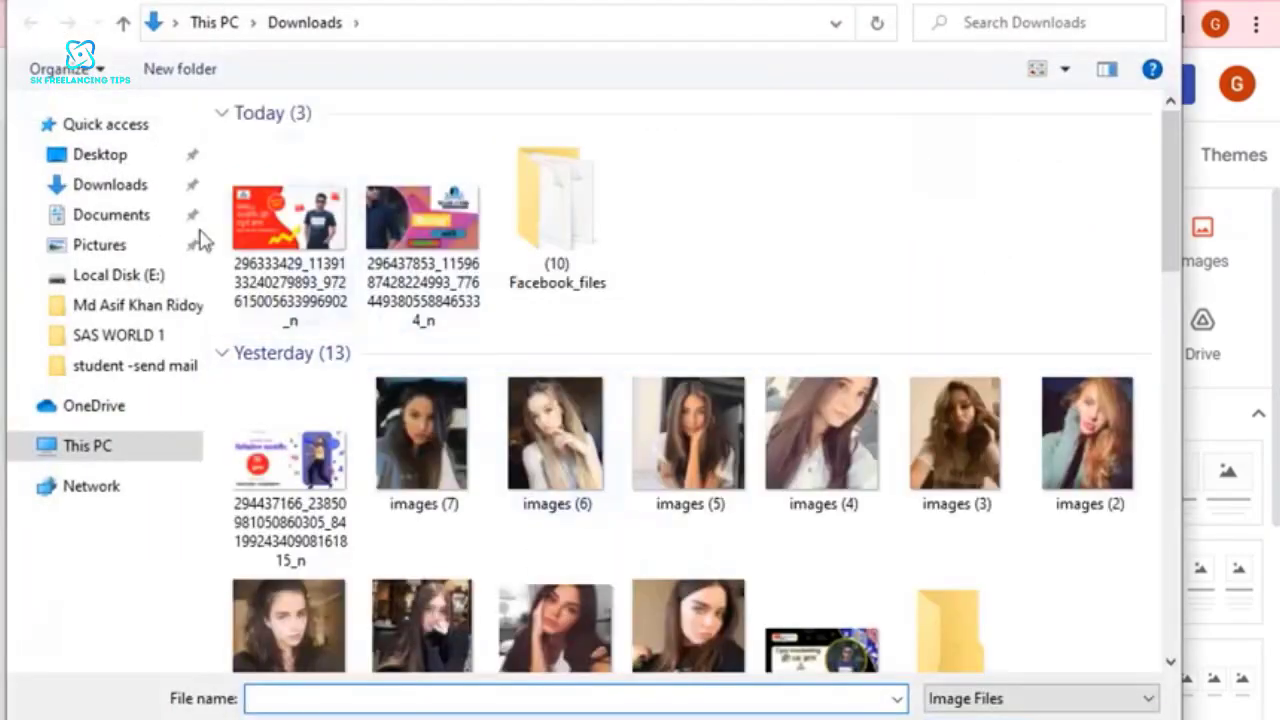
left_click(88, 190)
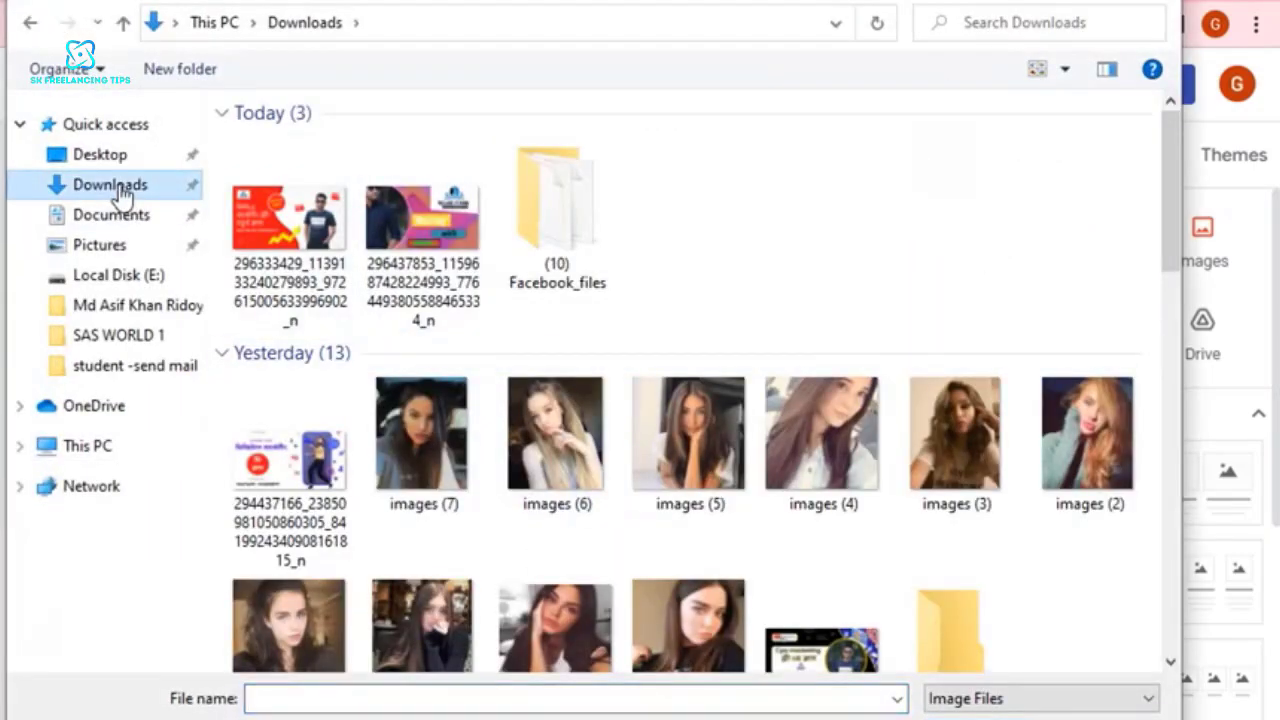
scroll(750, 325, "down", 3)
scroll(748, 330, "down", 10)
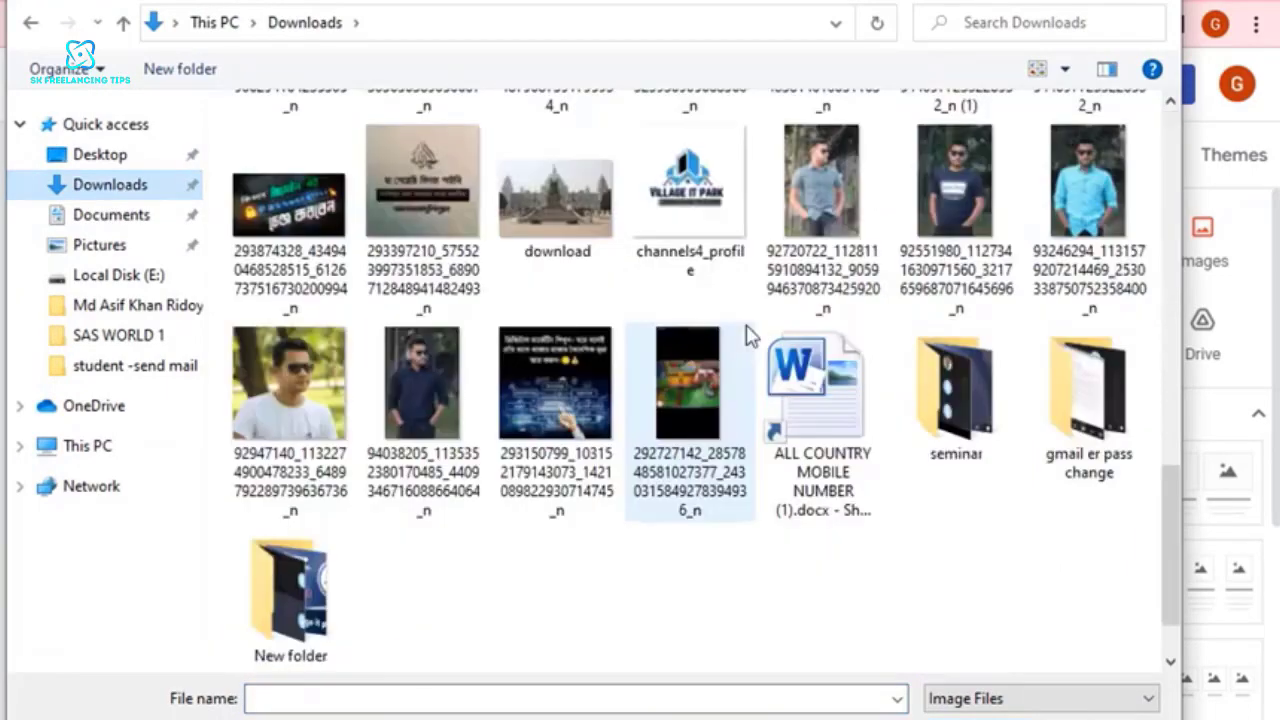
scroll(746, 334, "up", 13)
scroll(748, 334, "down", 3)
scroll(750, 337, "down", 10)
scroll(750, 337, "up", 20)
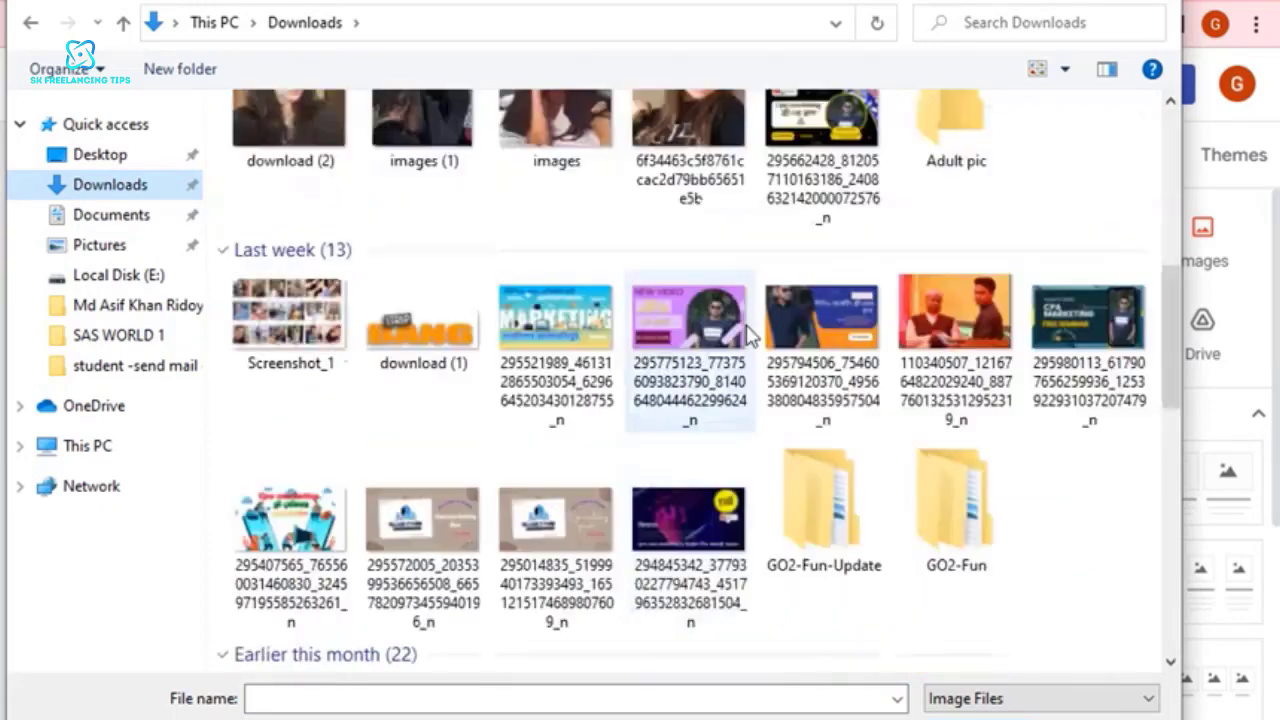
double_click(425, 340)
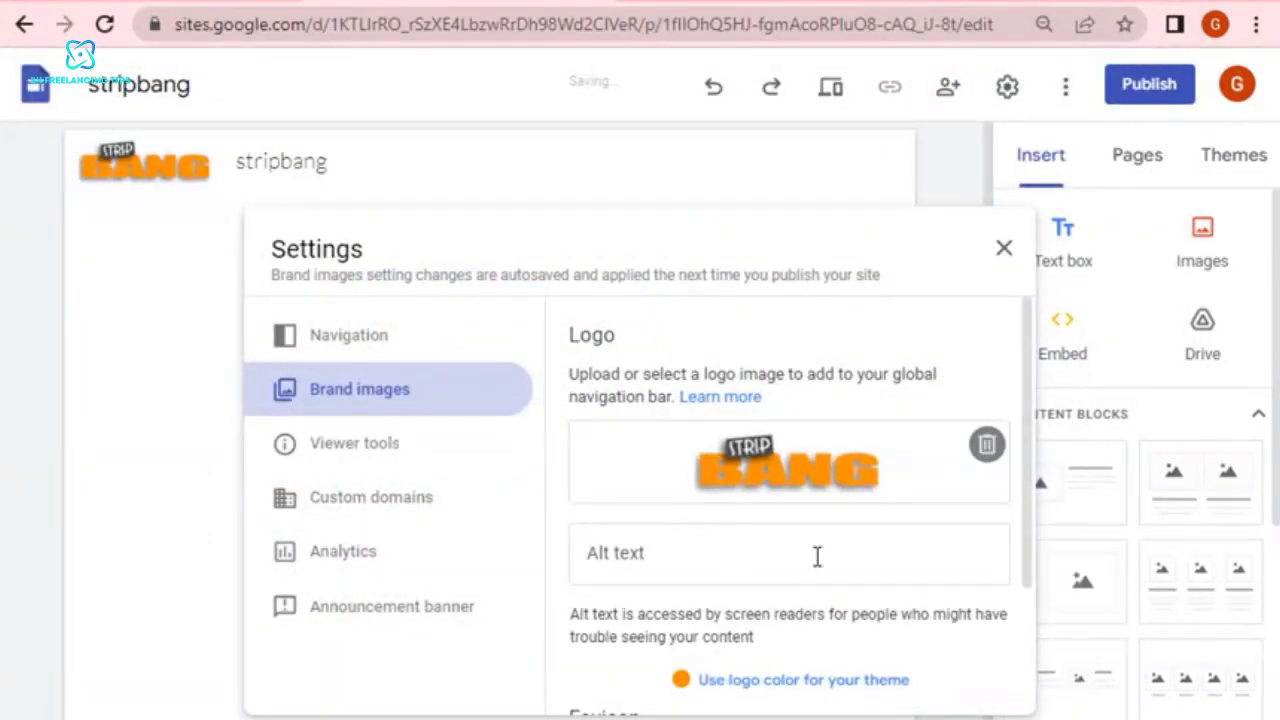
Upload the same "download (1)" image as the site's favicon and close the site settings.
scroll(817, 557, "down", 3)
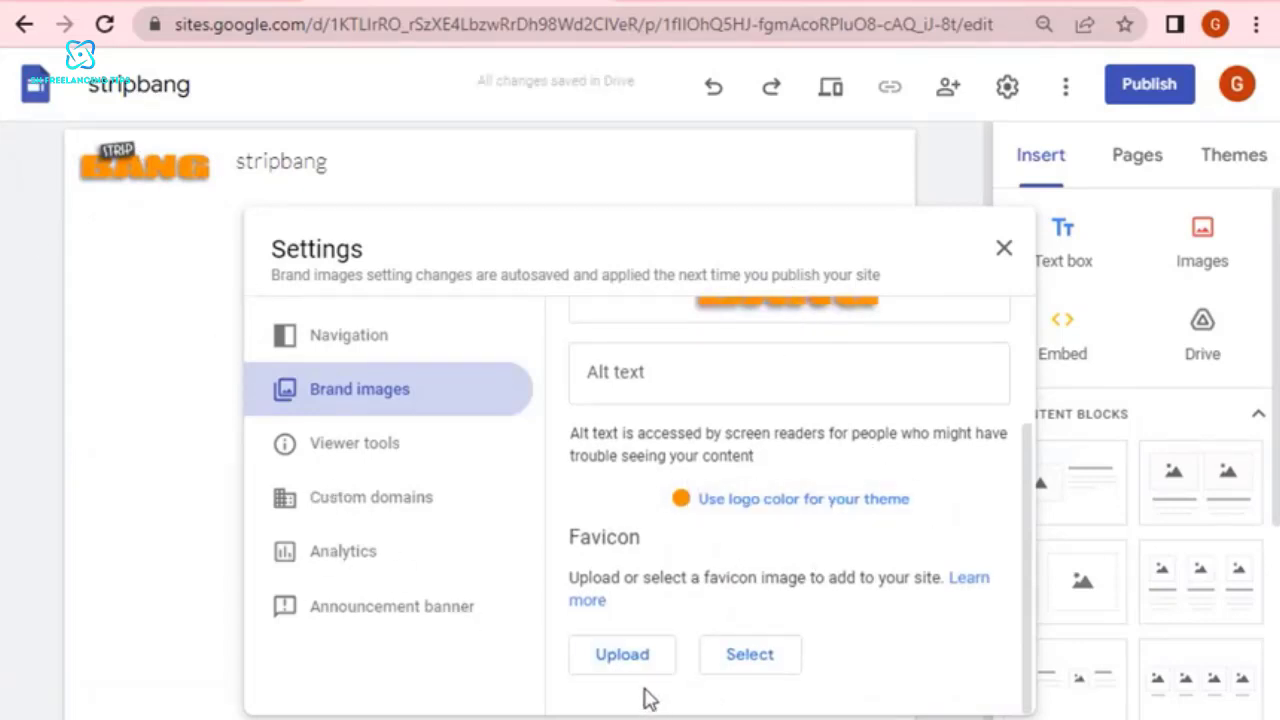
left_click(640, 665)
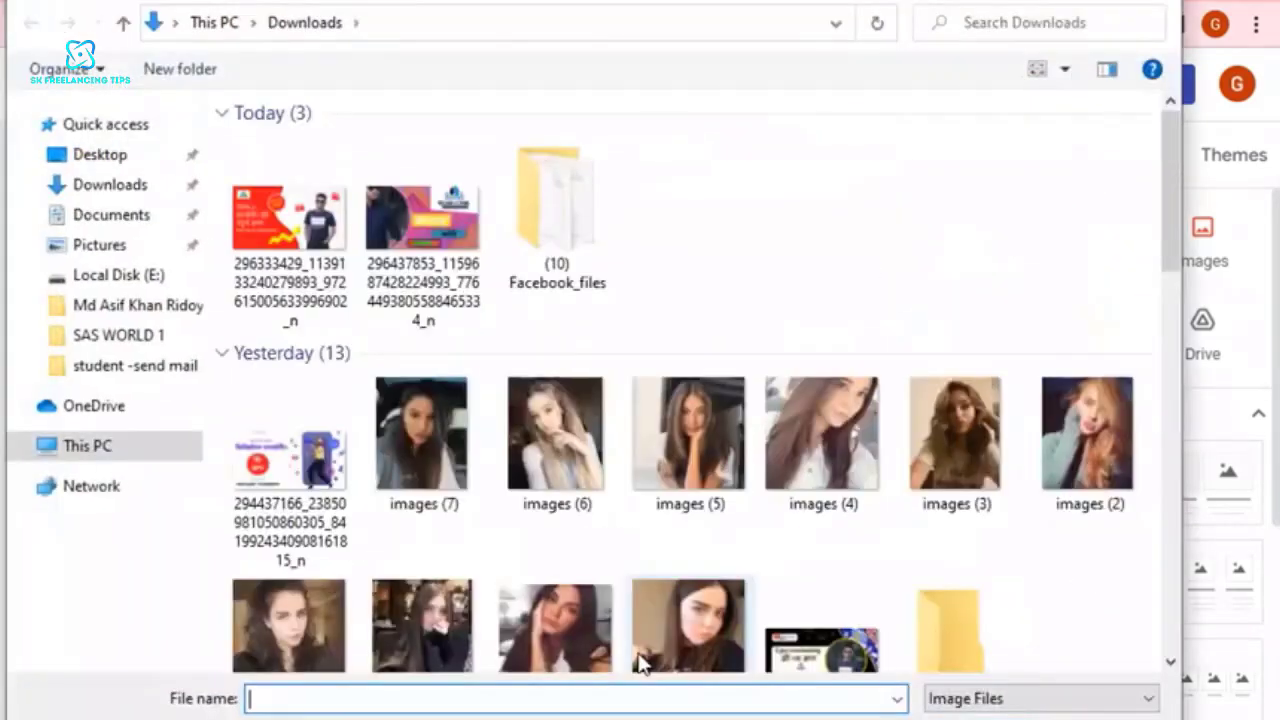
scroll(865, 537, "down", 10)
scroll(857, 486, "up", 8)
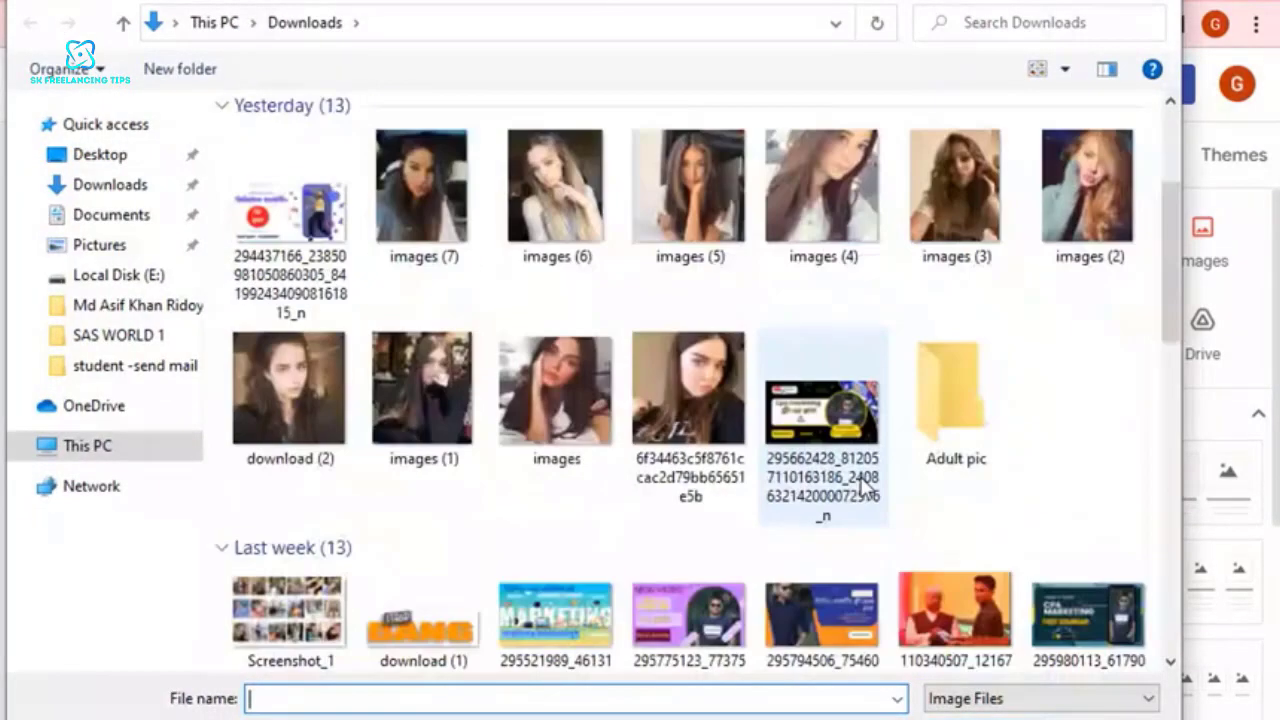
left_click(437, 628)
double_click(434, 614)
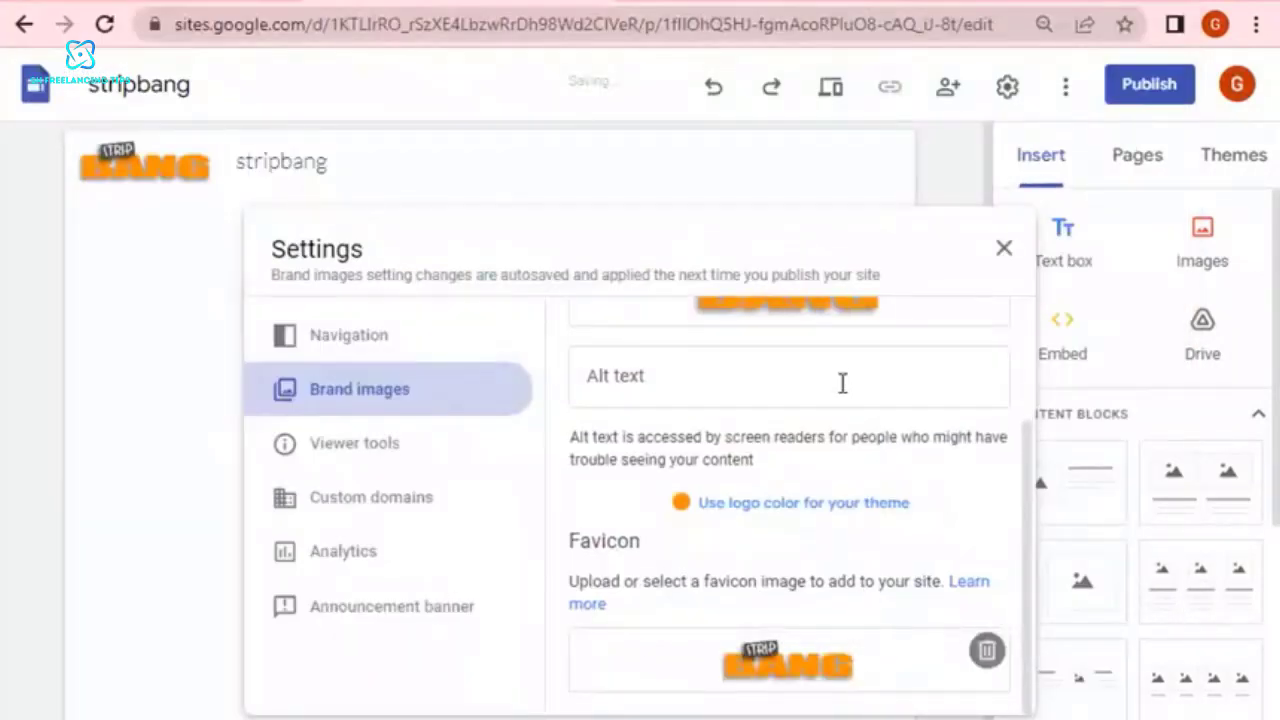
scroll(843, 383, "up", 3)
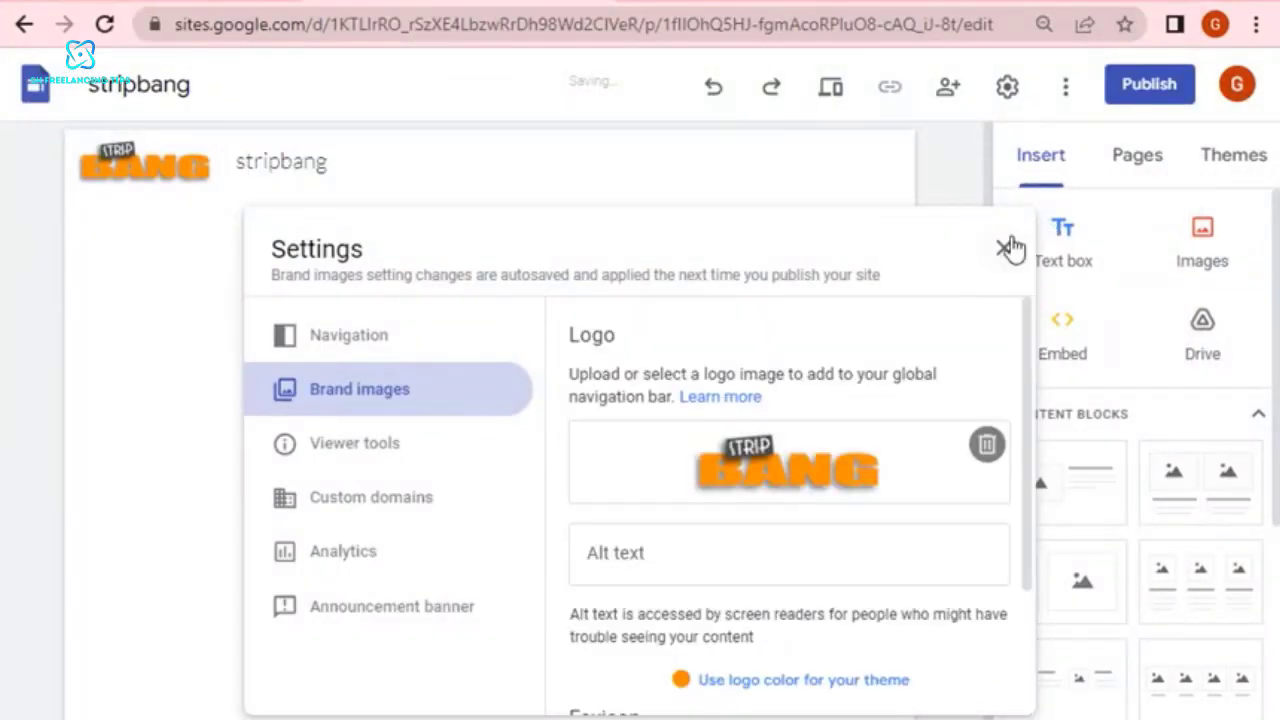
left_click(1008, 251)
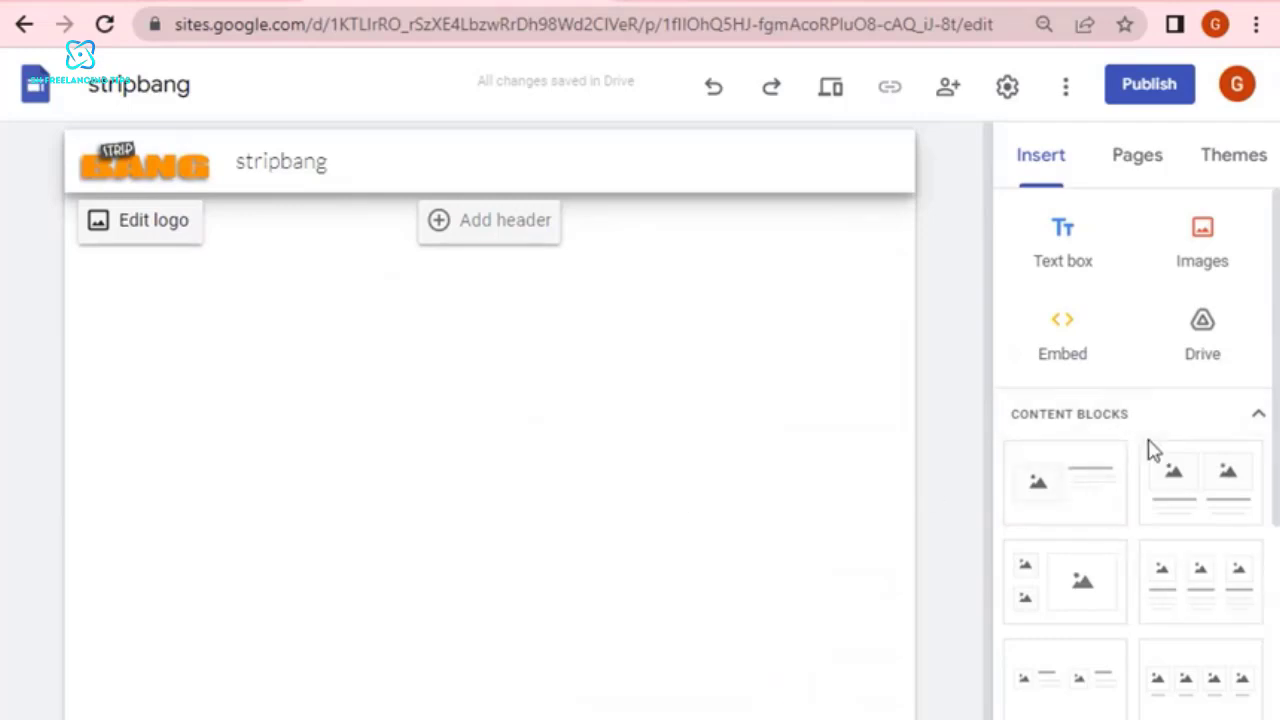
Insert the content block with one image beside text, and delete the normal text box below its title.
scroll(1194, 563, "down", 3)
scroll(1190, 563, "up", 2)
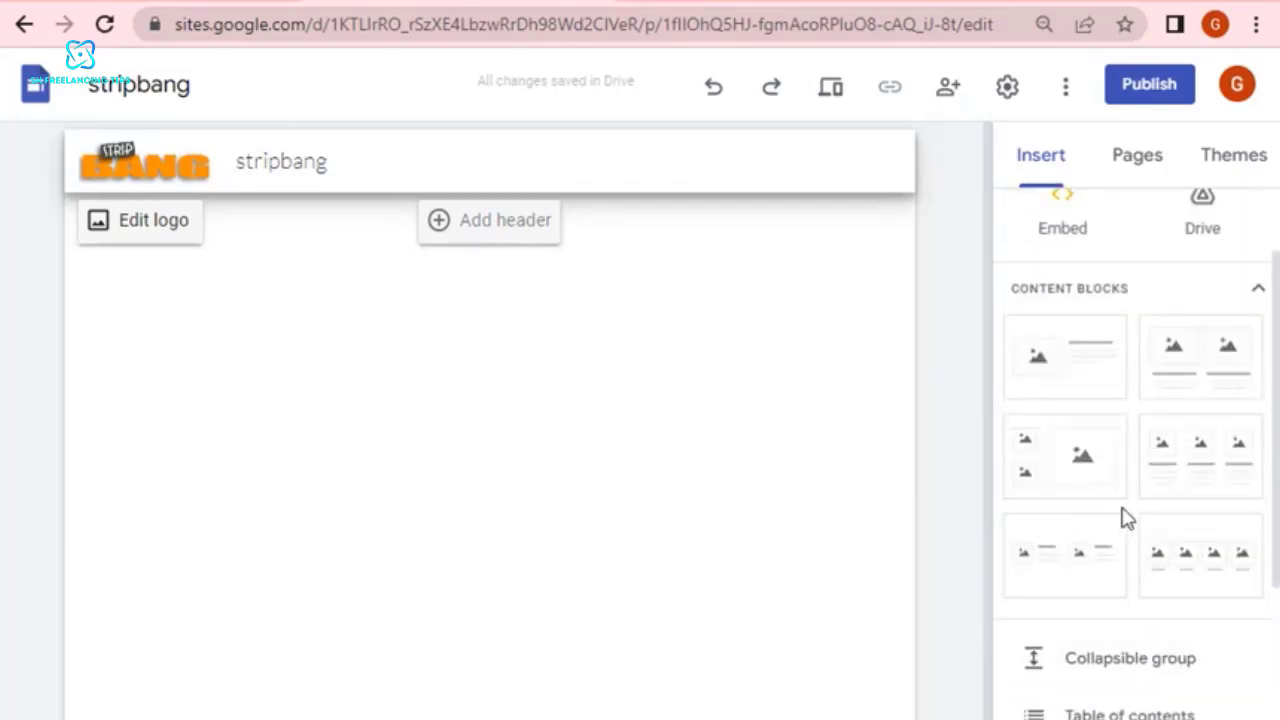
left_click(1058, 366)
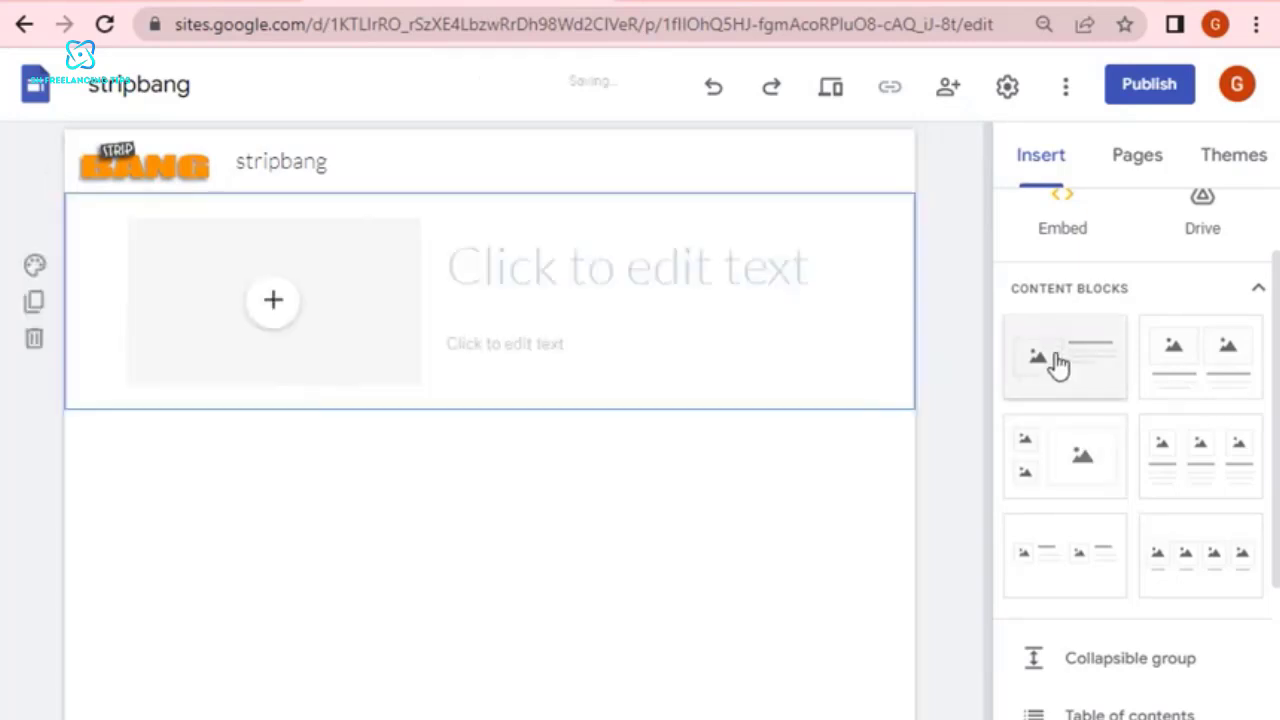
left_click(647, 276)
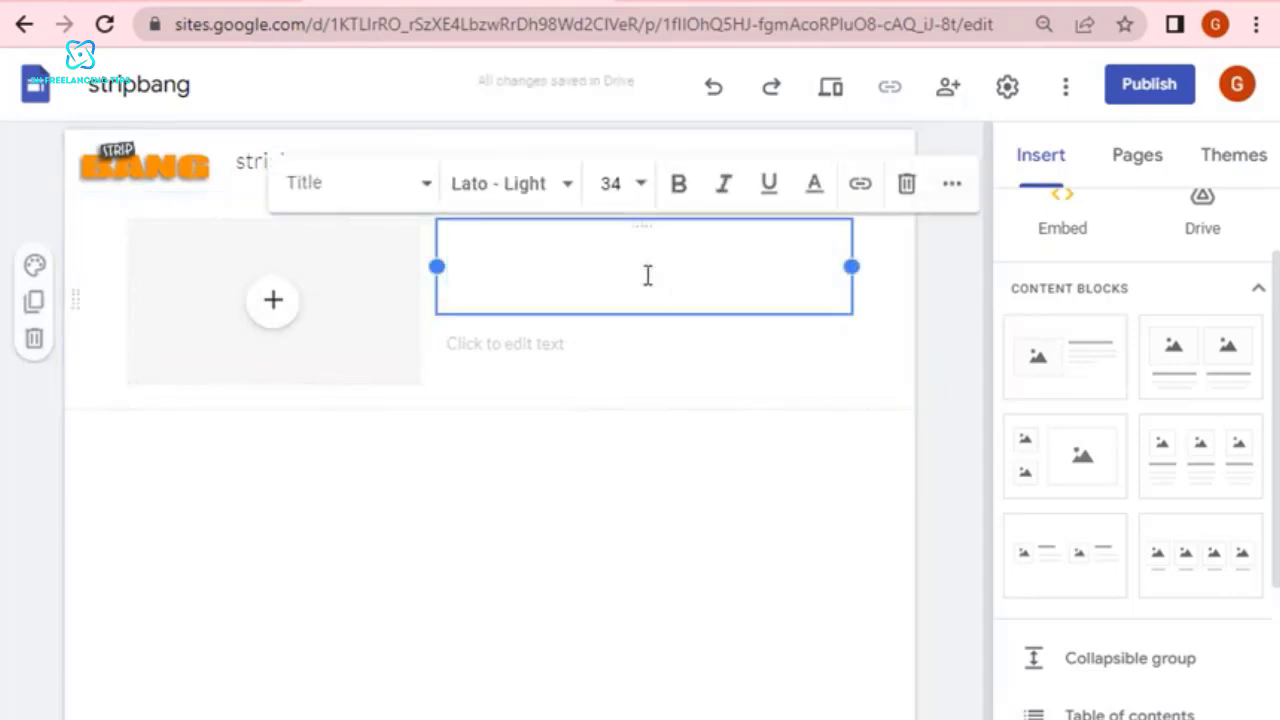
left_click(571, 351)
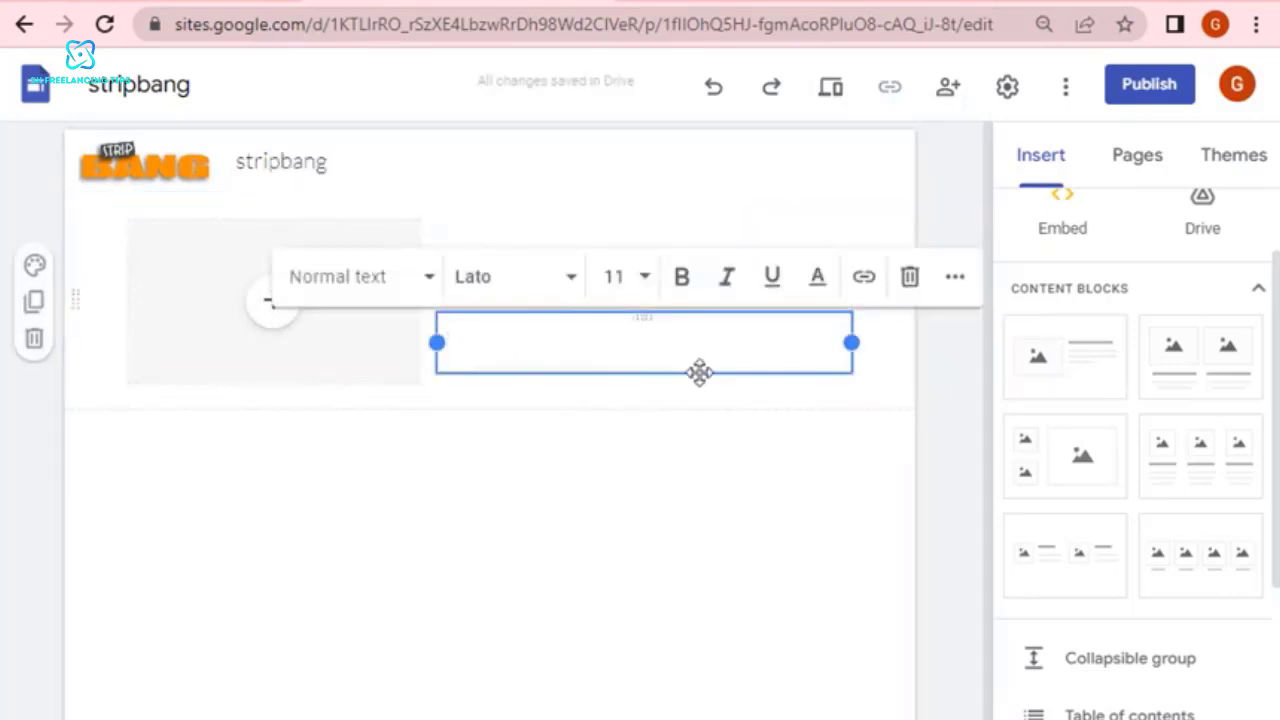
left_click(909, 276)
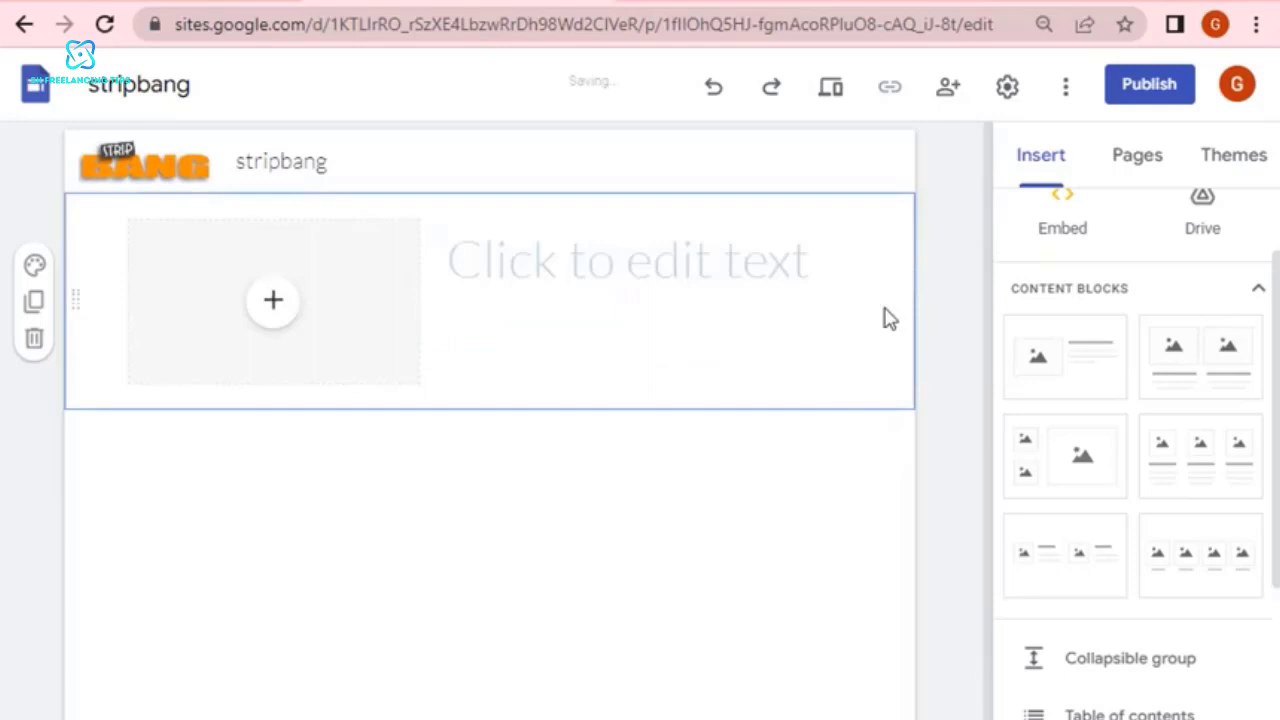
left_click(631, 249)
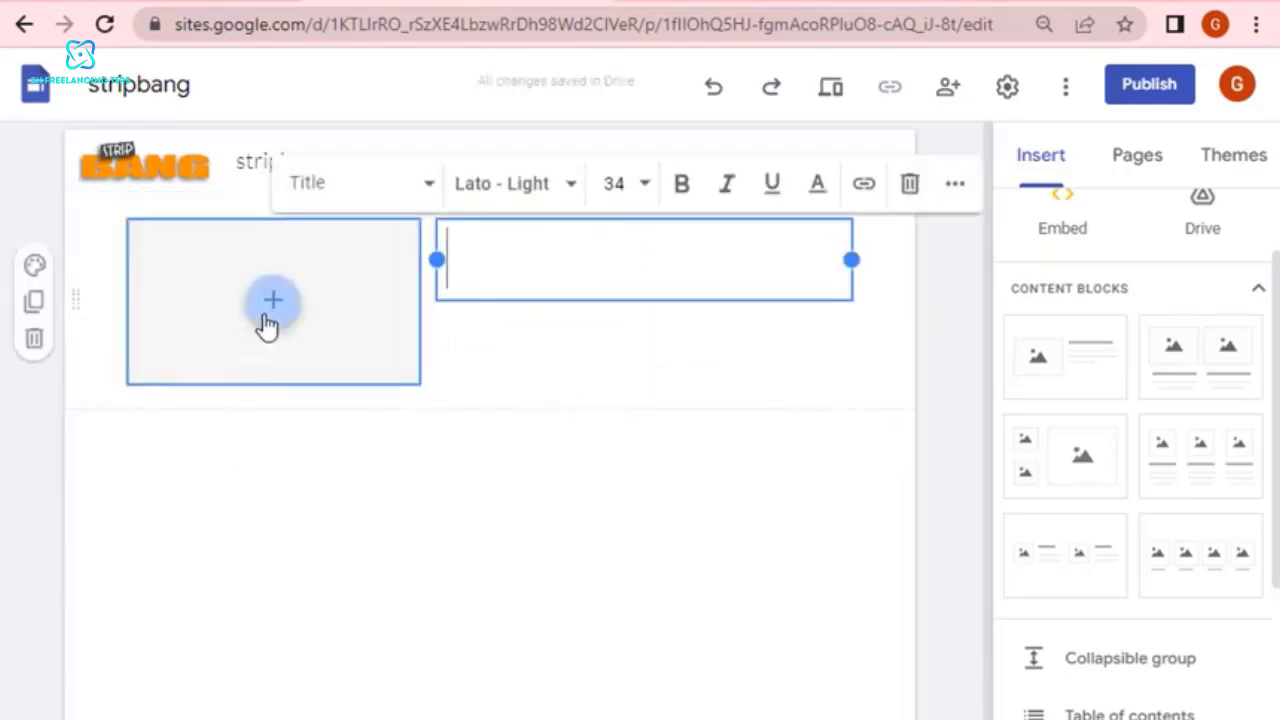
Narrow the content block's image placeholder by moving its right edge inward, away from the title text.
left_click(320, 314)
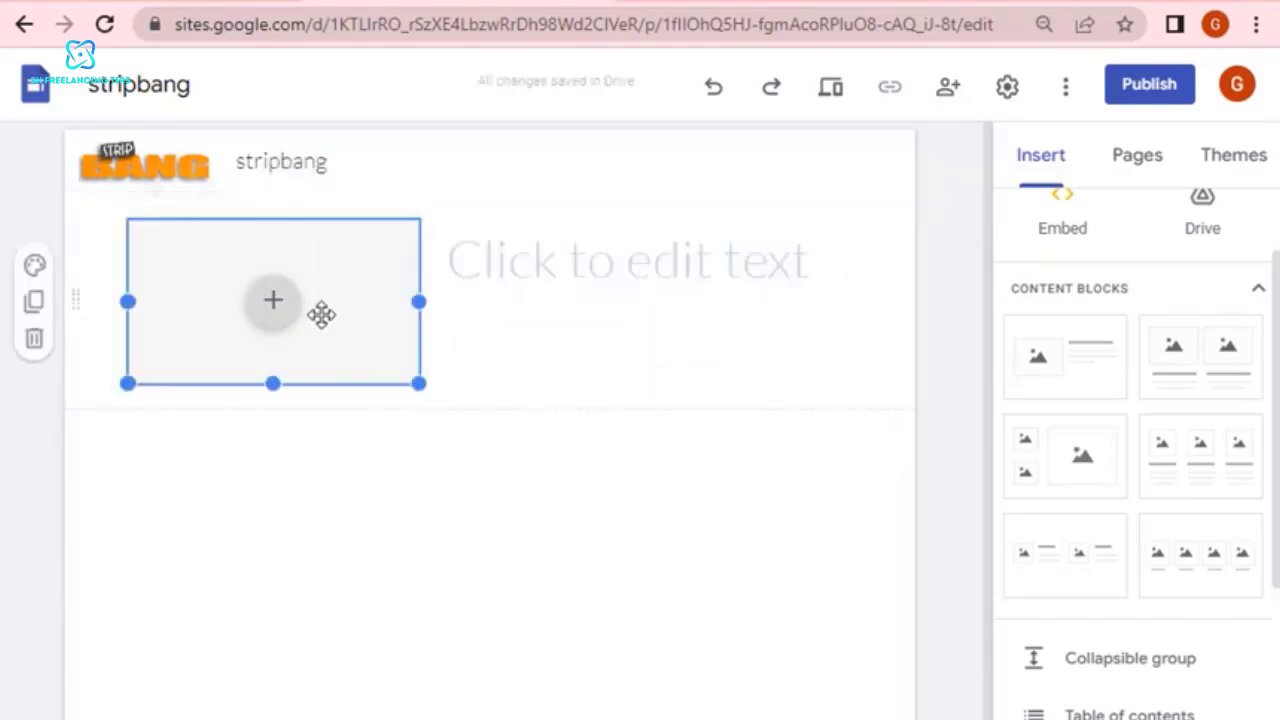
left_click_drag(417, 300, 357, 300)
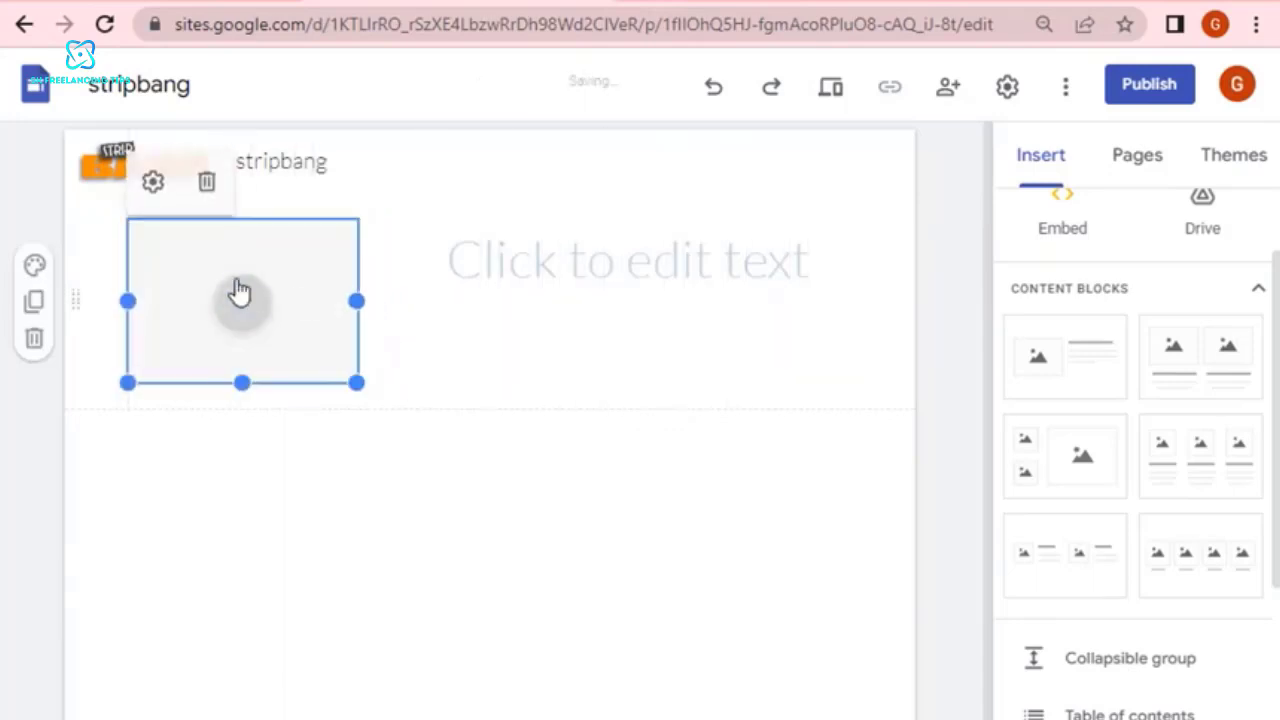
left_click_drag(217, 246, 183, 250)
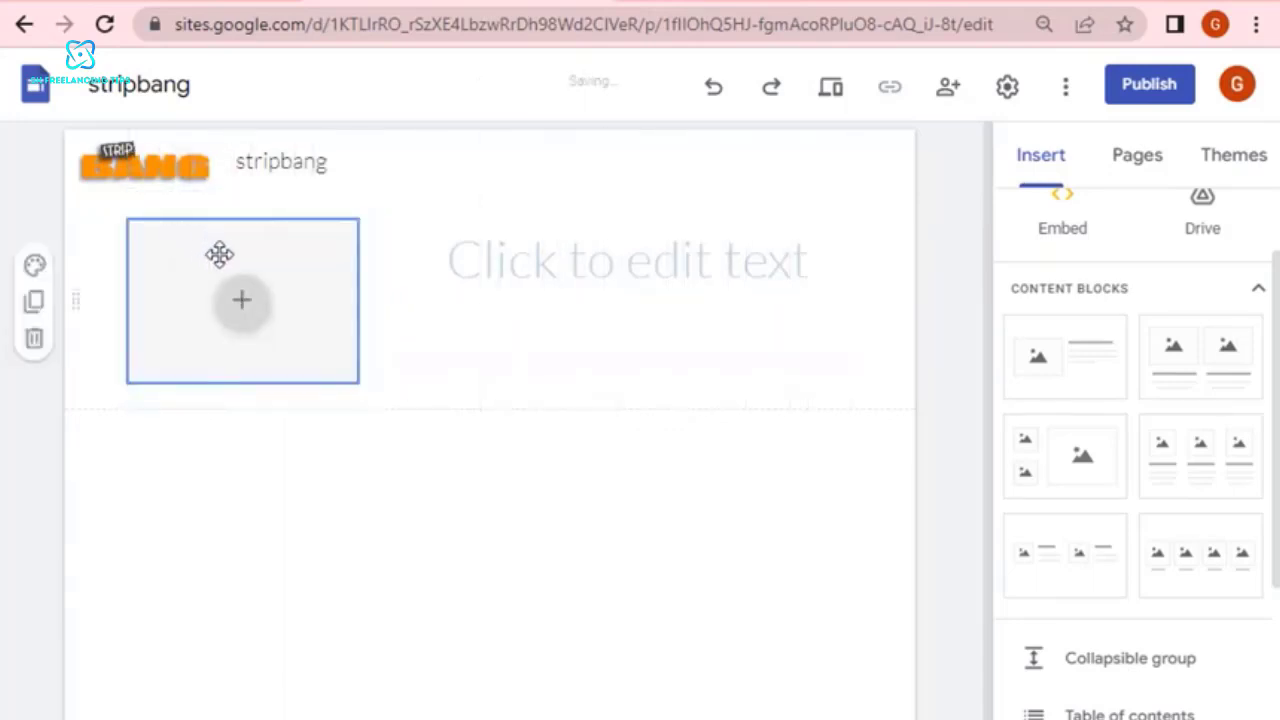
Upload "images (3)" from the Downloads folder into the image placeholder and extend the picture downward until it is nearly square.
left_click(253, 312)
left_click(300, 372)
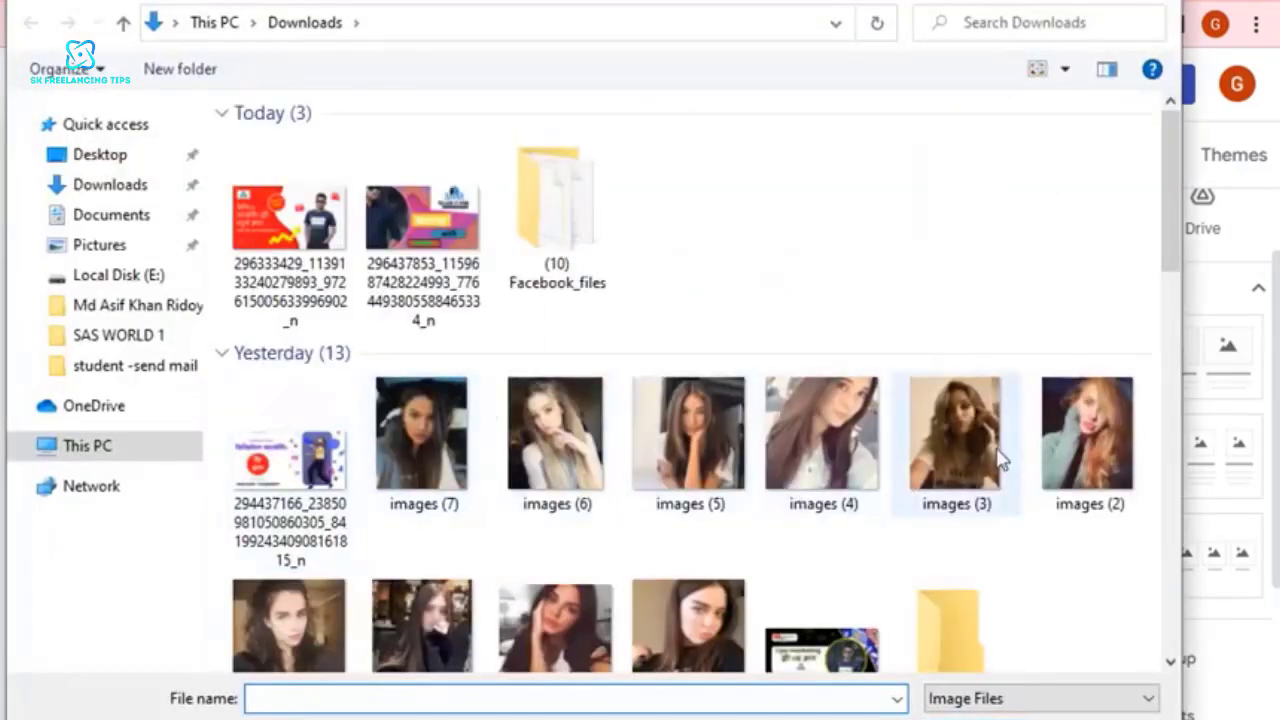
double_click(965, 438)
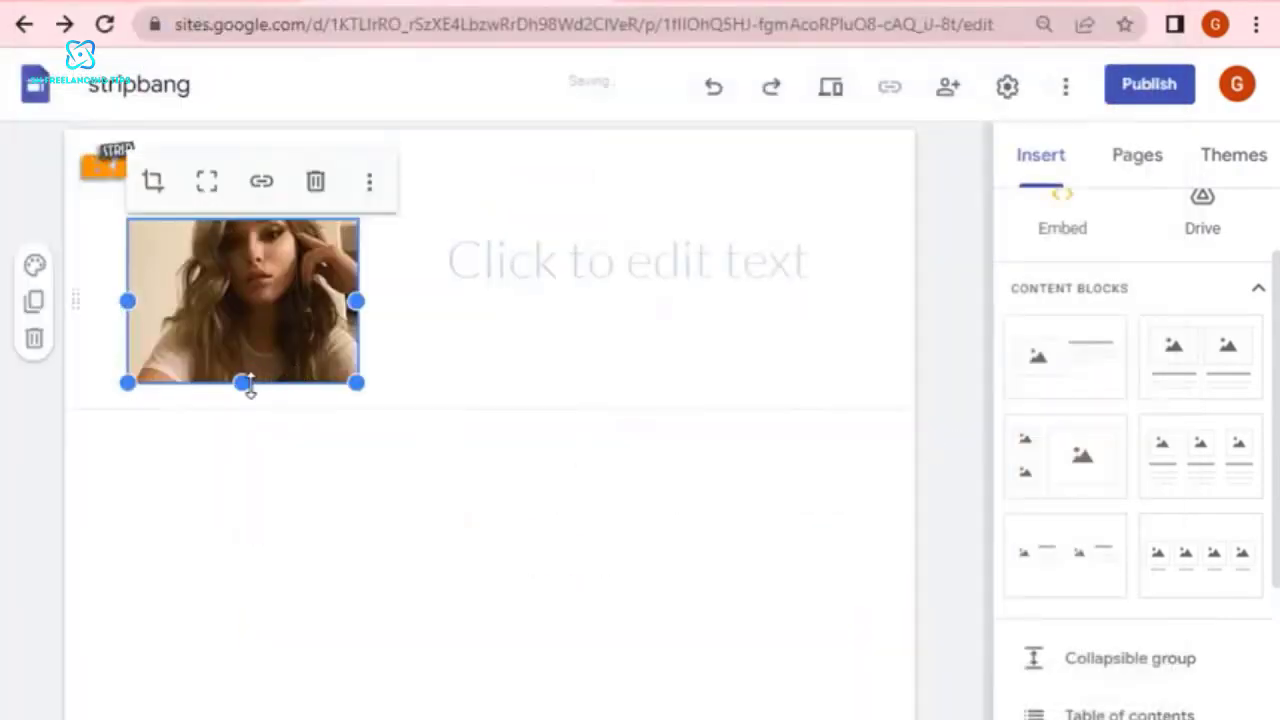
left_click_drag(242, 383, 243, 441)
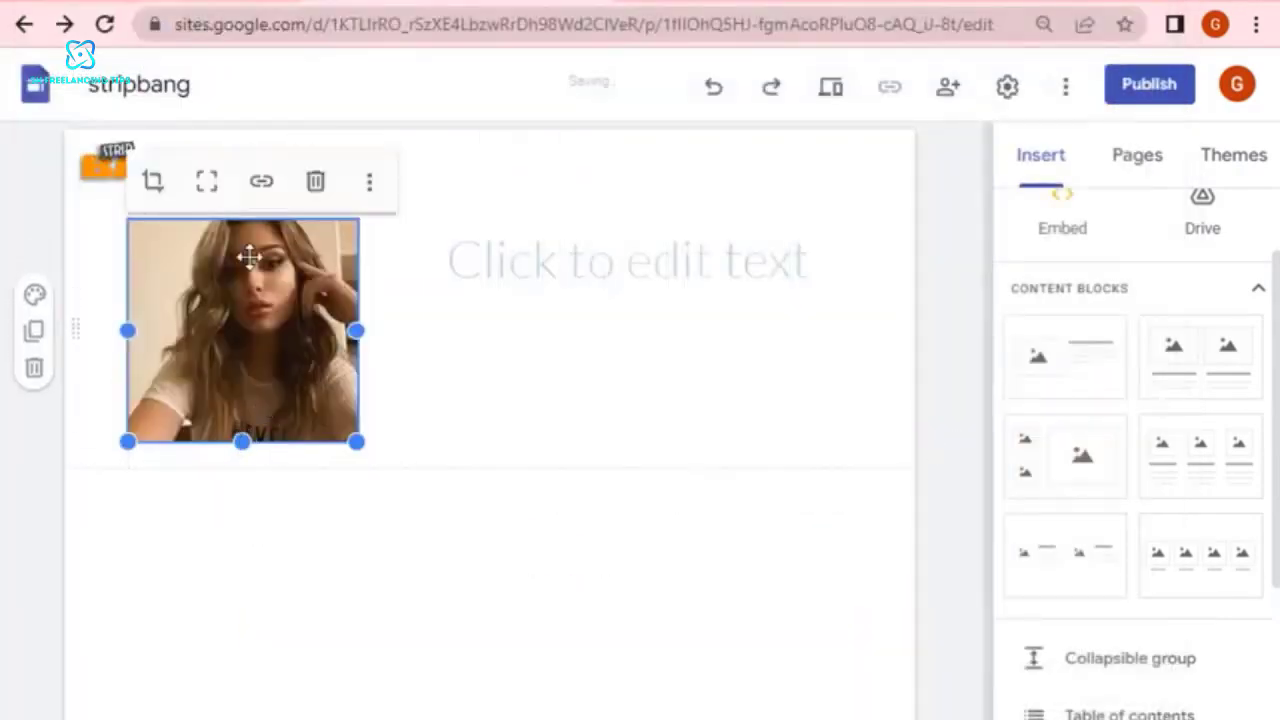
left_click(513, 180)
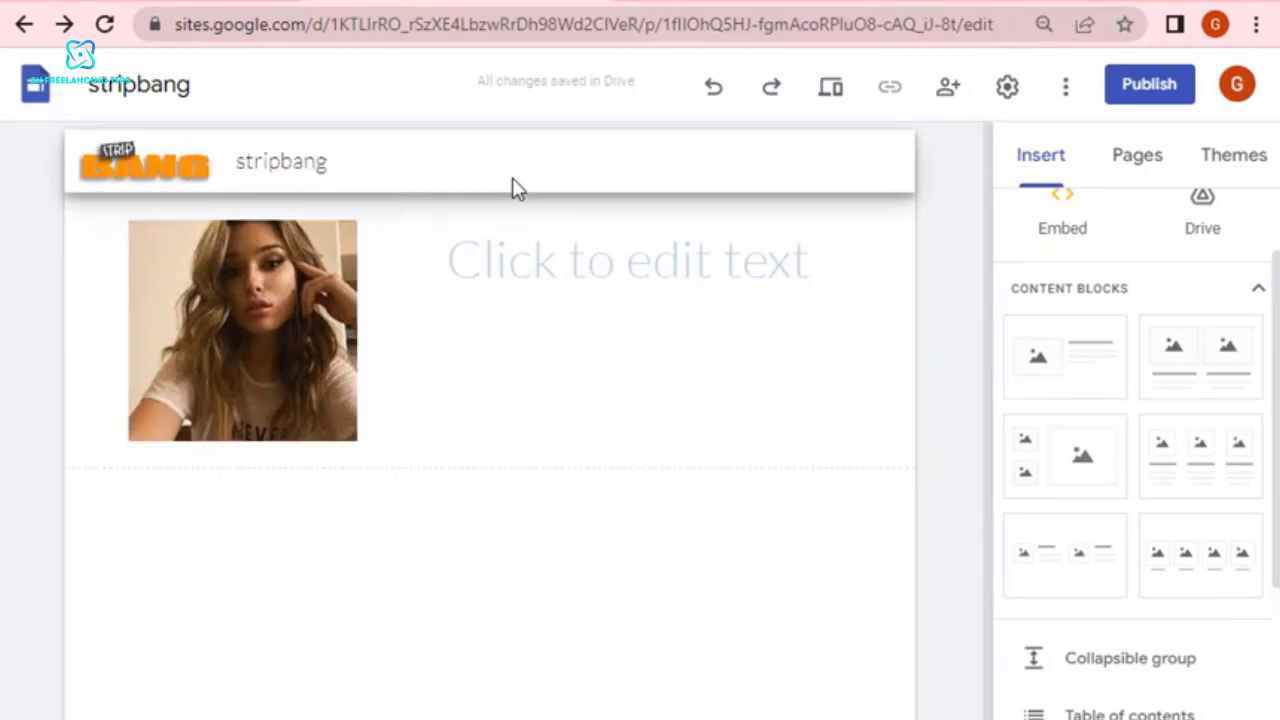
left_click(242, 220)
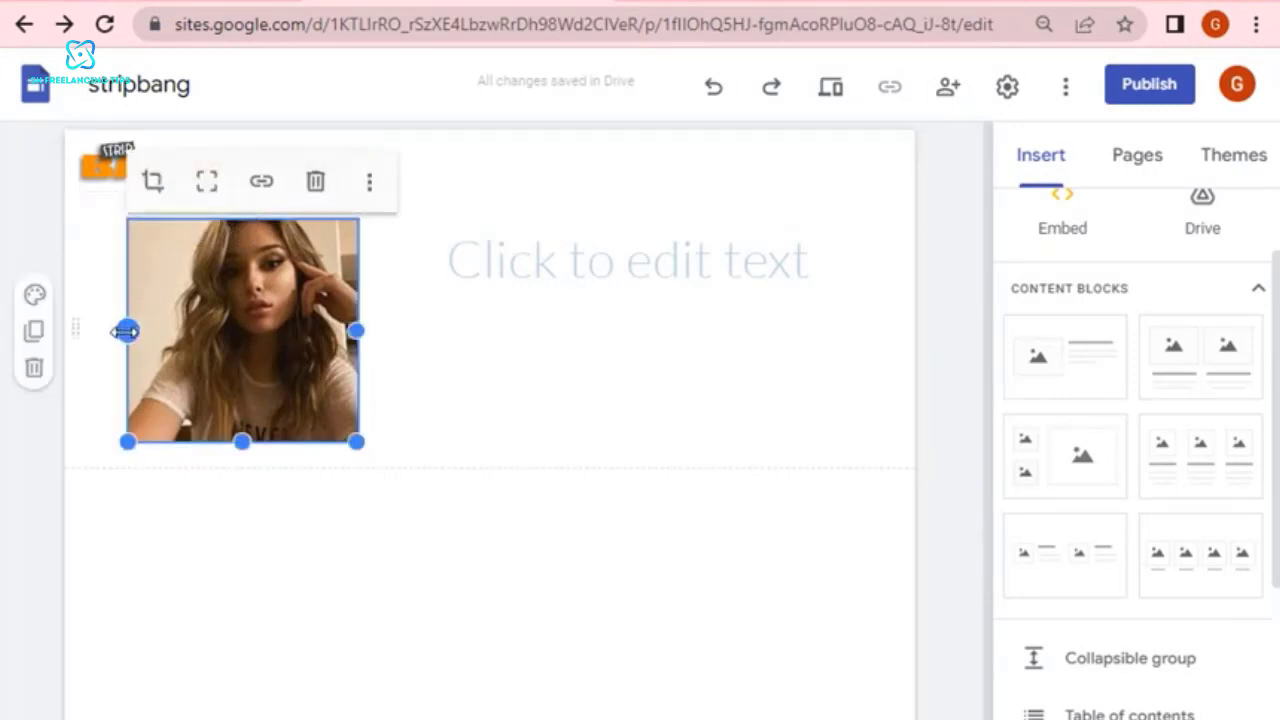
left_click_drag(125, 331, 112, 333)
left_click_drag(362, 328, 362, 346)
left_click(640, 252)
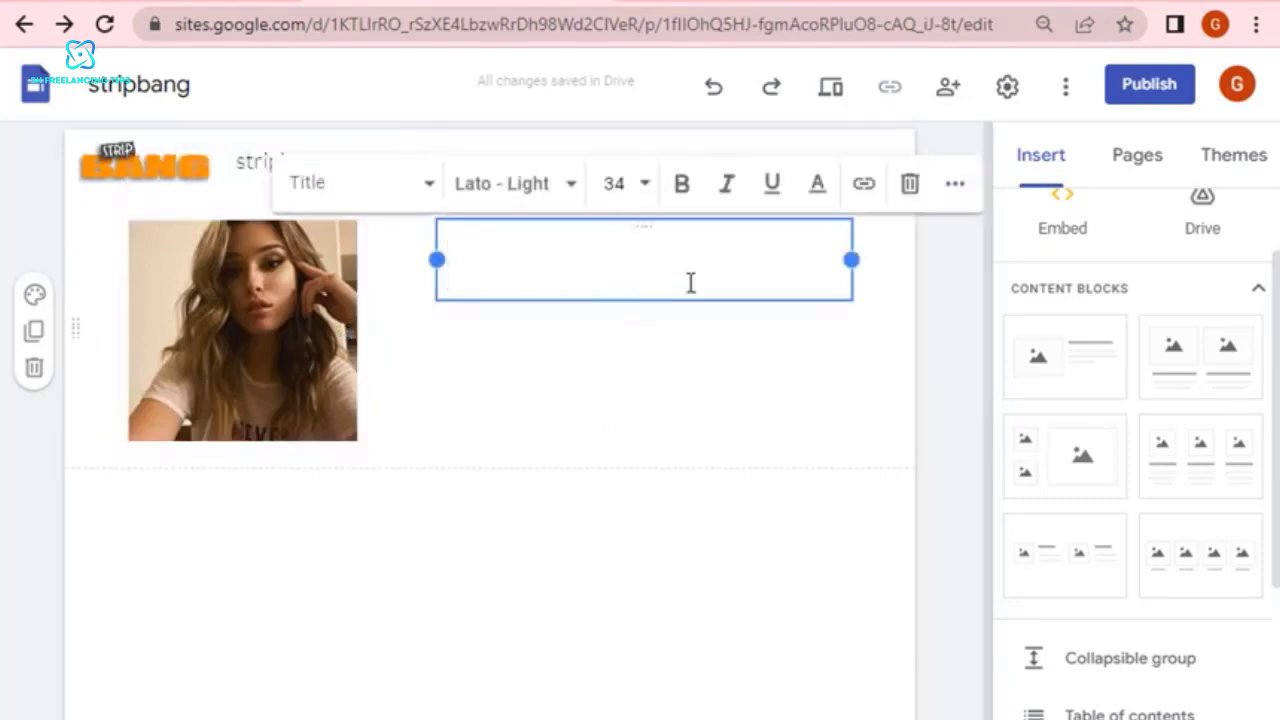
left_click(707, 556)
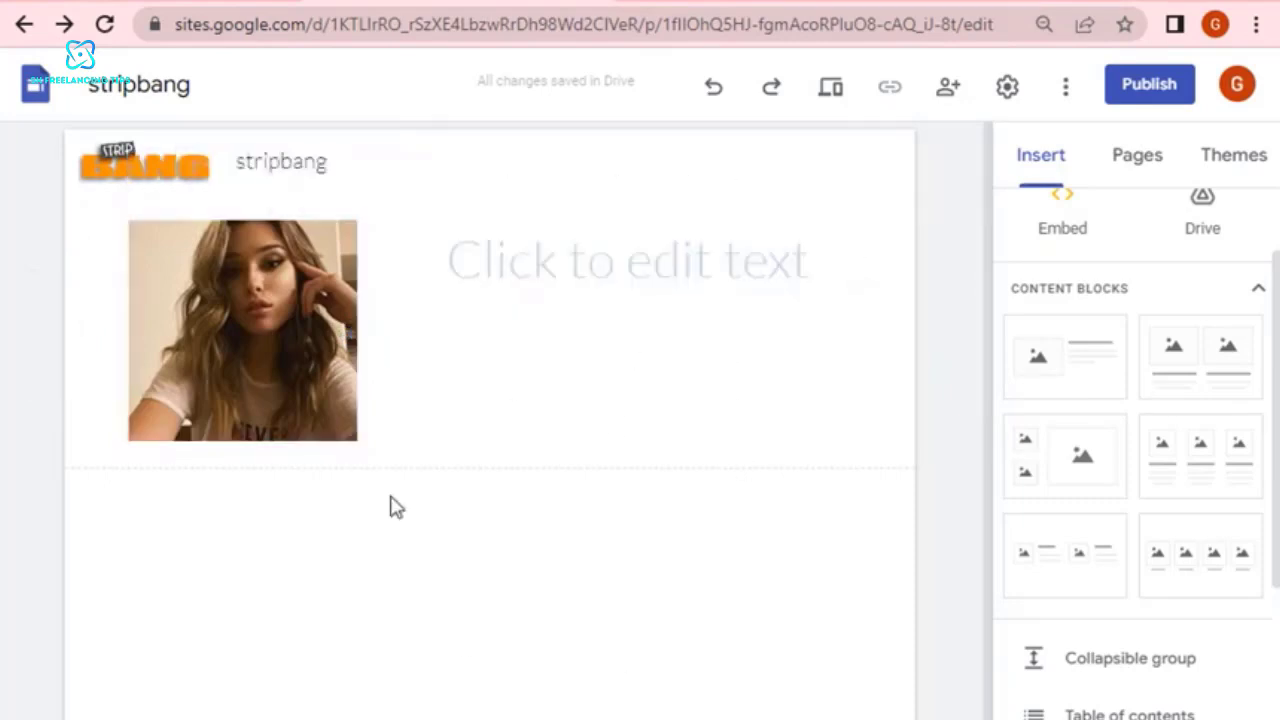
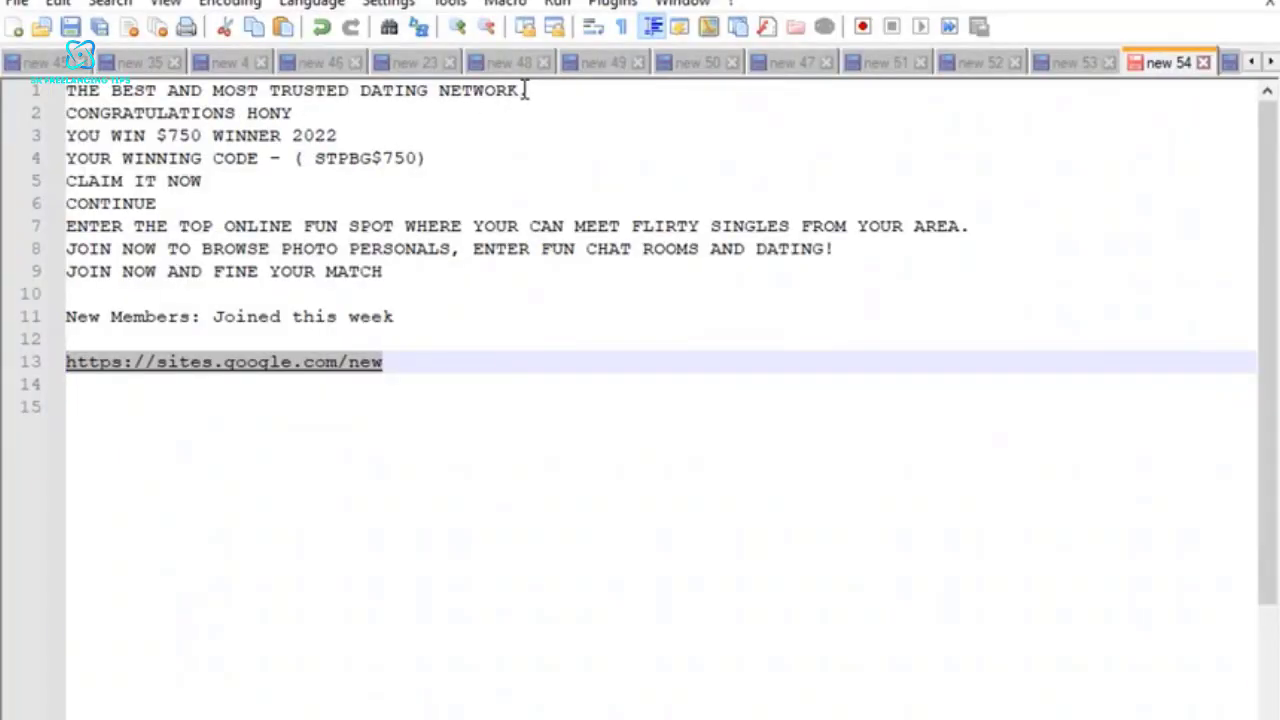
Copy "THE BEST AND MOST TRUSTED DATING NETWORK" from the Notepad++ notes into the title box beside the photo in Google Sites.
left_click_drag(547, 92, 62, 91)
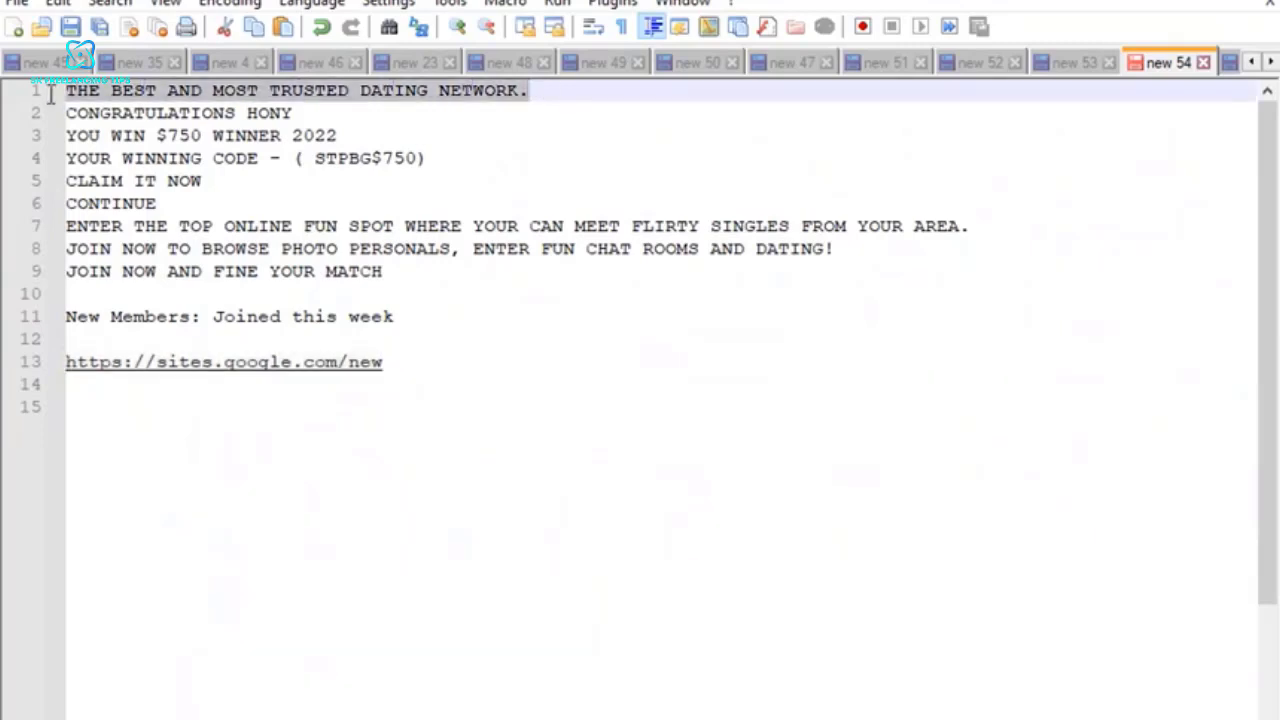
left_click(709, 86)
left_click_drag(521, 90, 60, 97)
right_click(148, 90)
left_click(194, 126)
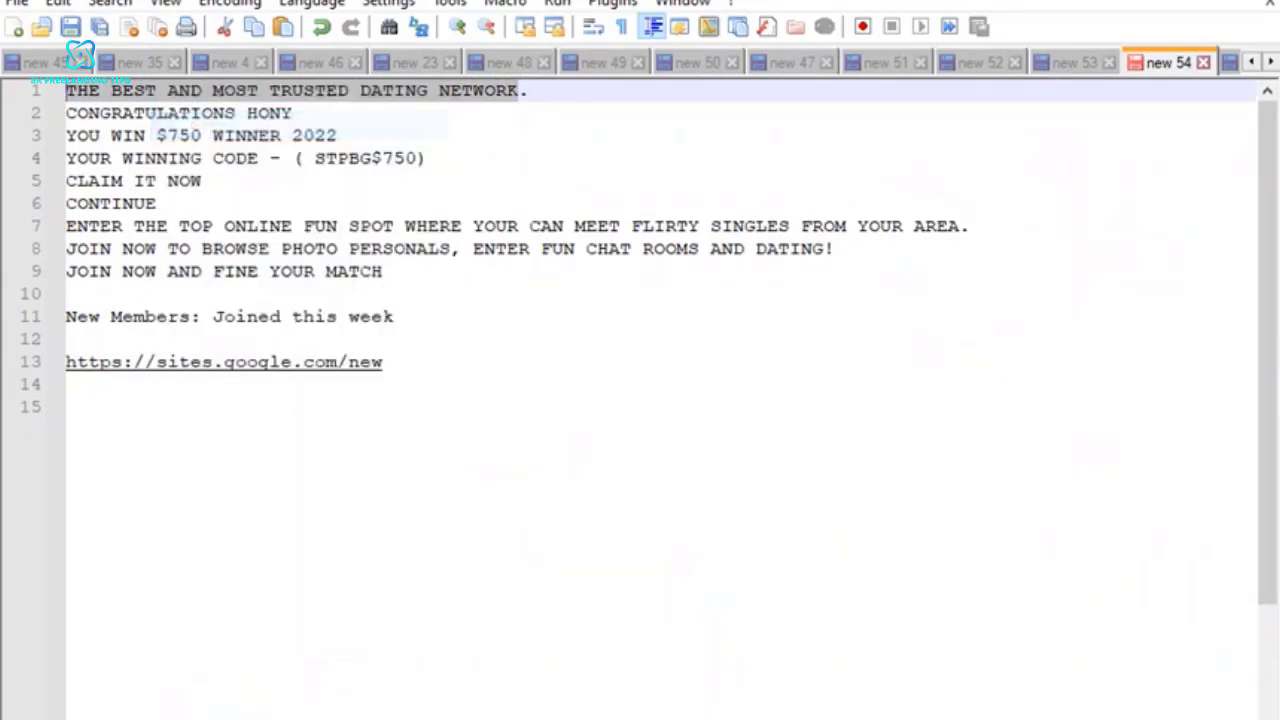
key("alt+Tab")
left_click(512, 259)
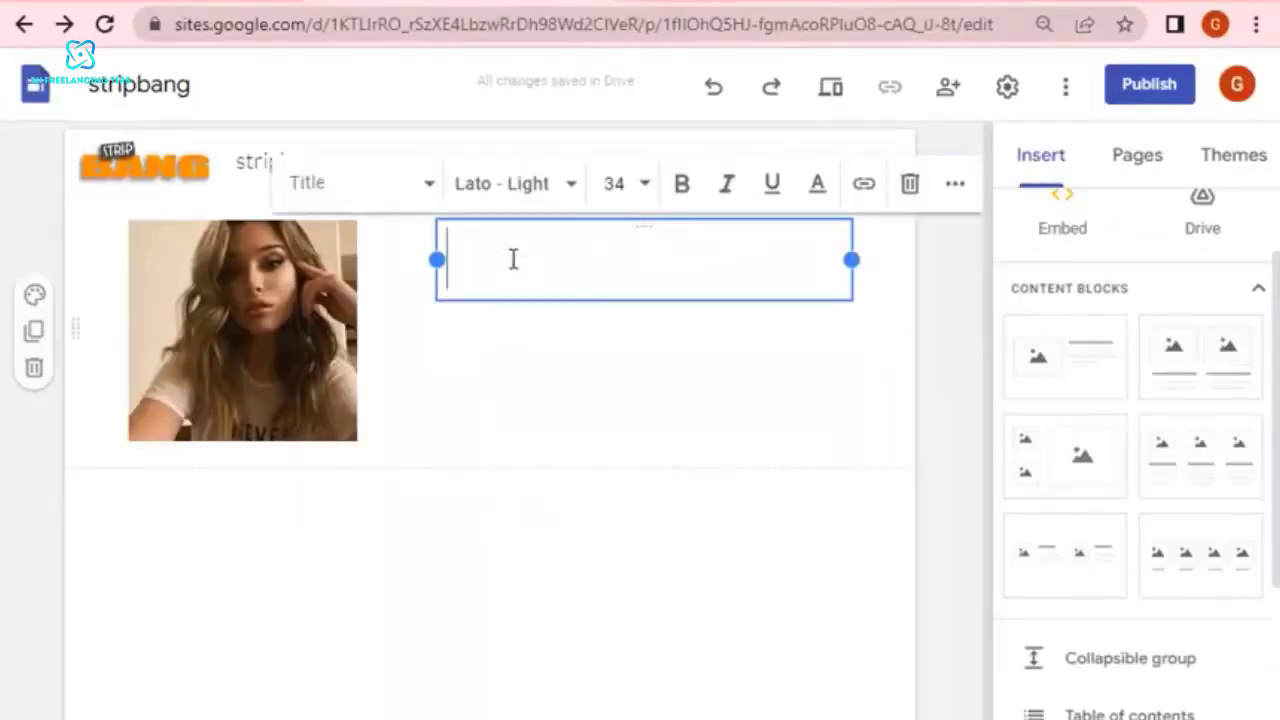
key("ctrl+v")
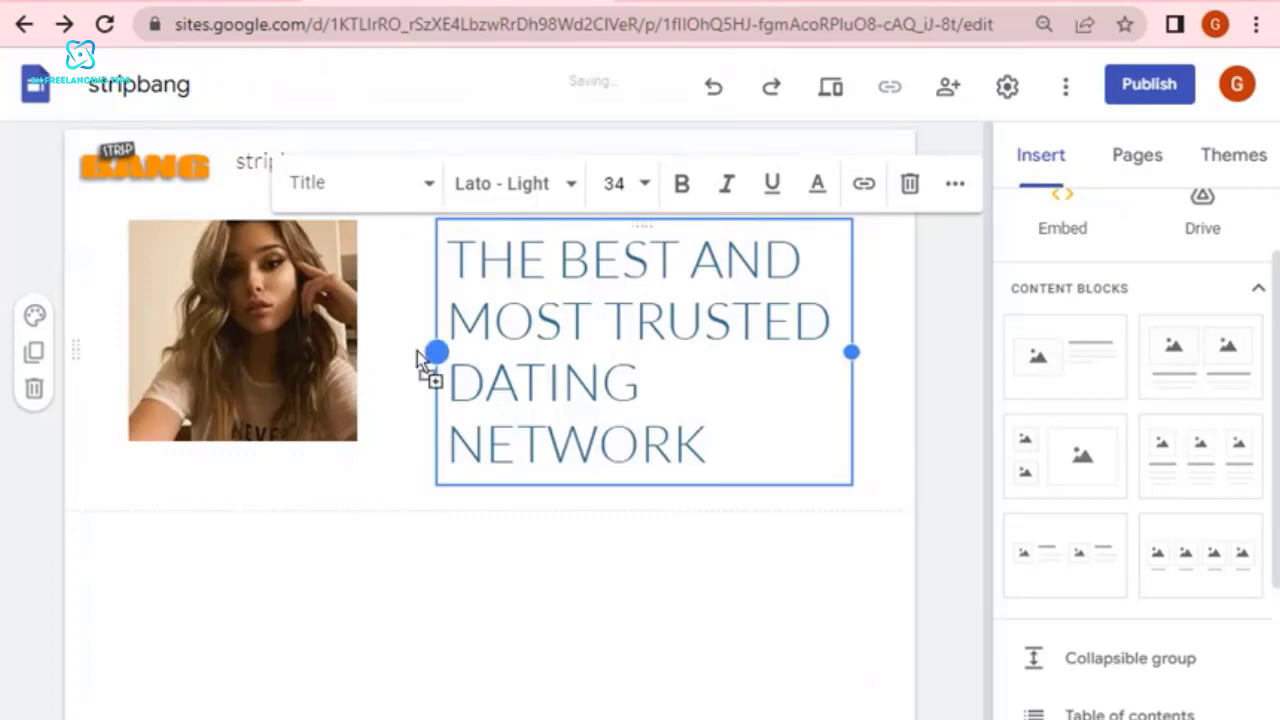
Extend the title box toward the photo and set its text to font size 12.
left_click_drag(434, 352, 375, 350)
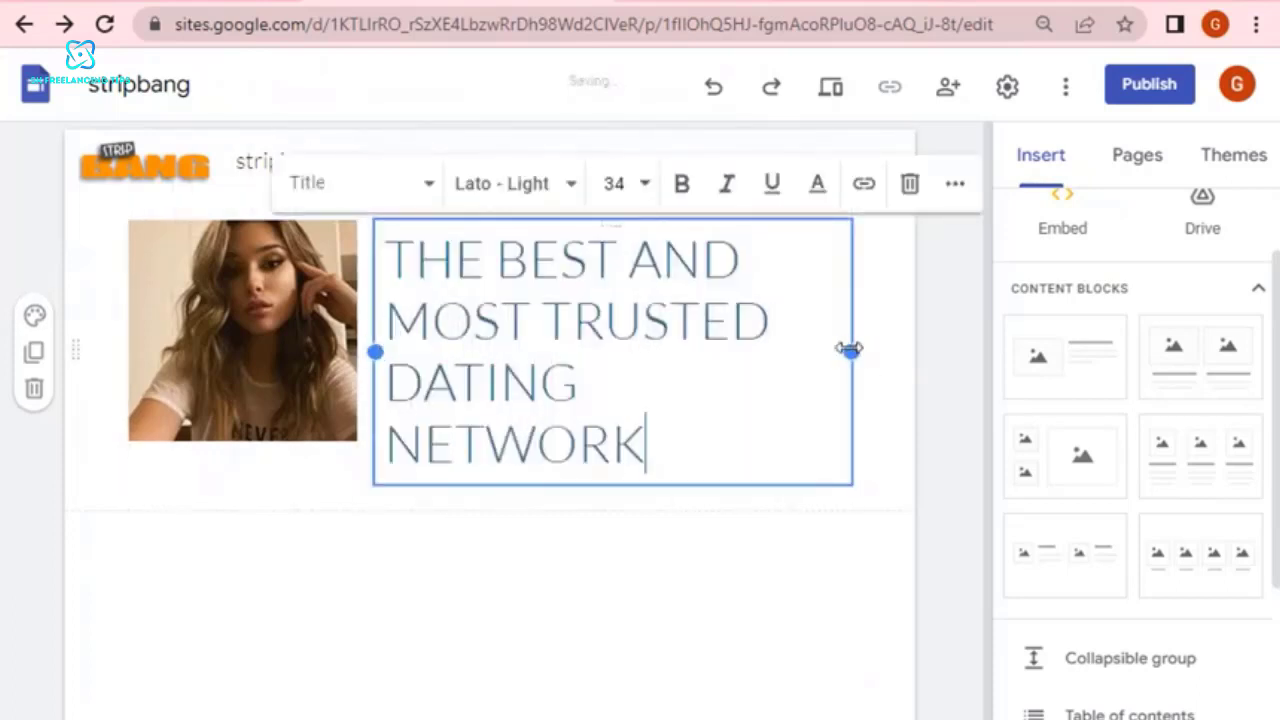
mouse_move(849, 349)
left_mouse_down()
mouse_move(891, 366)
mouse_move(851, 352)
left_mouse_up()
triple_click(628, 308)
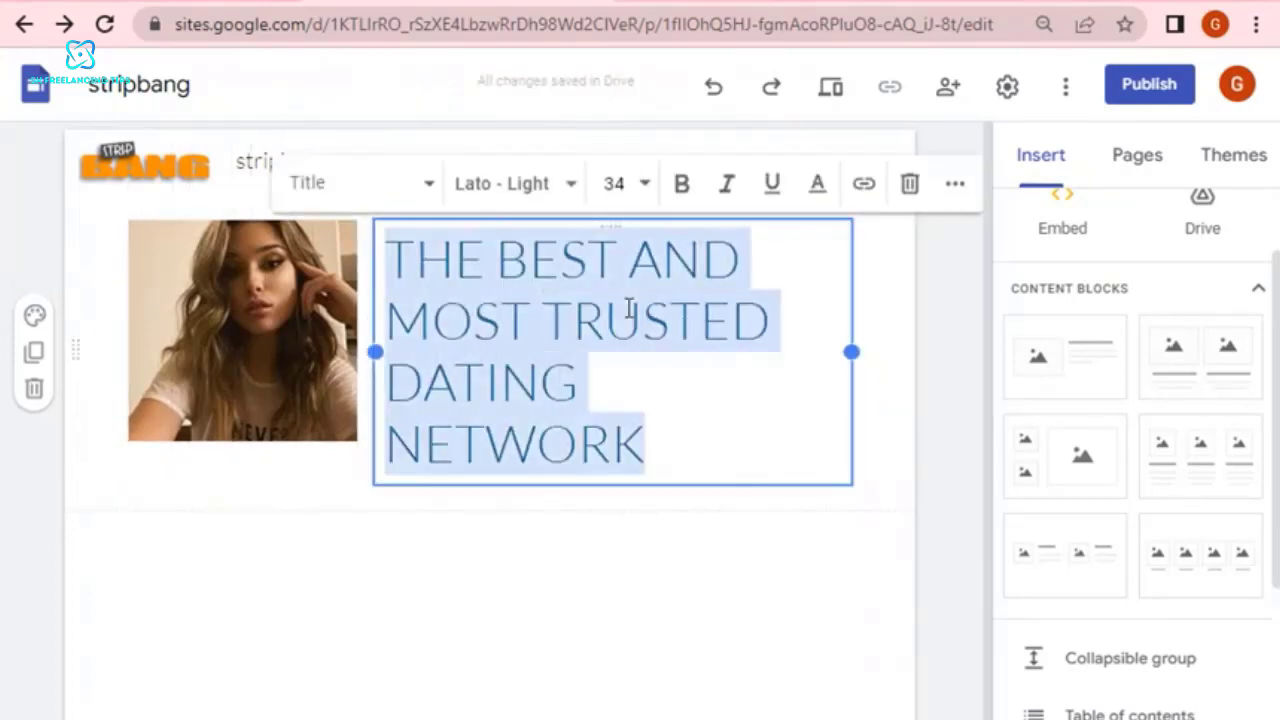
left_click(643, 188)
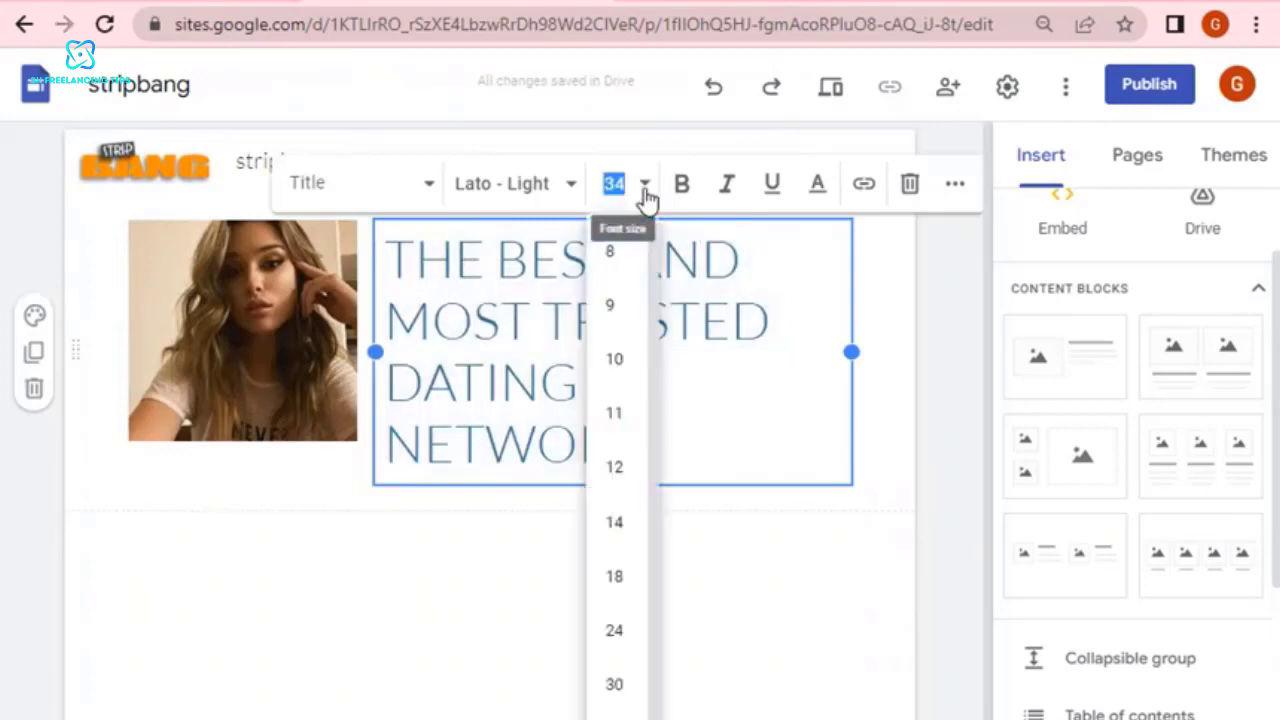
left_click(617, 524)
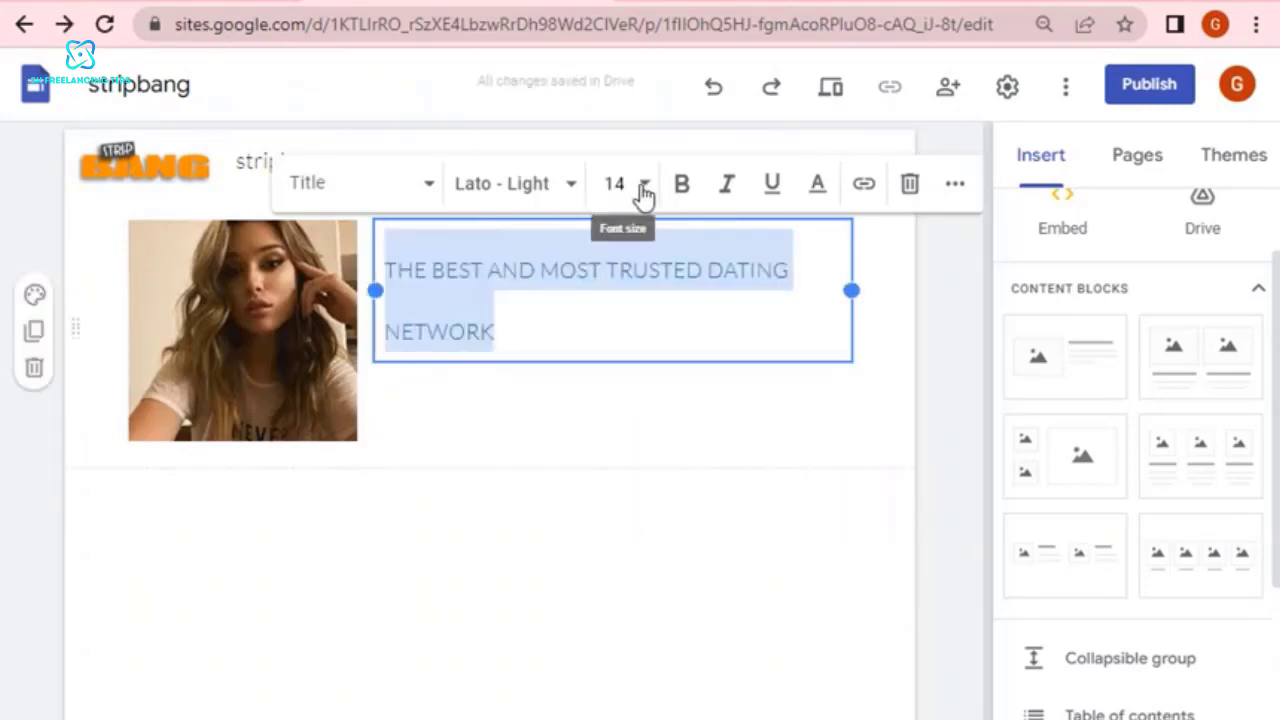
left_click(643, 186)
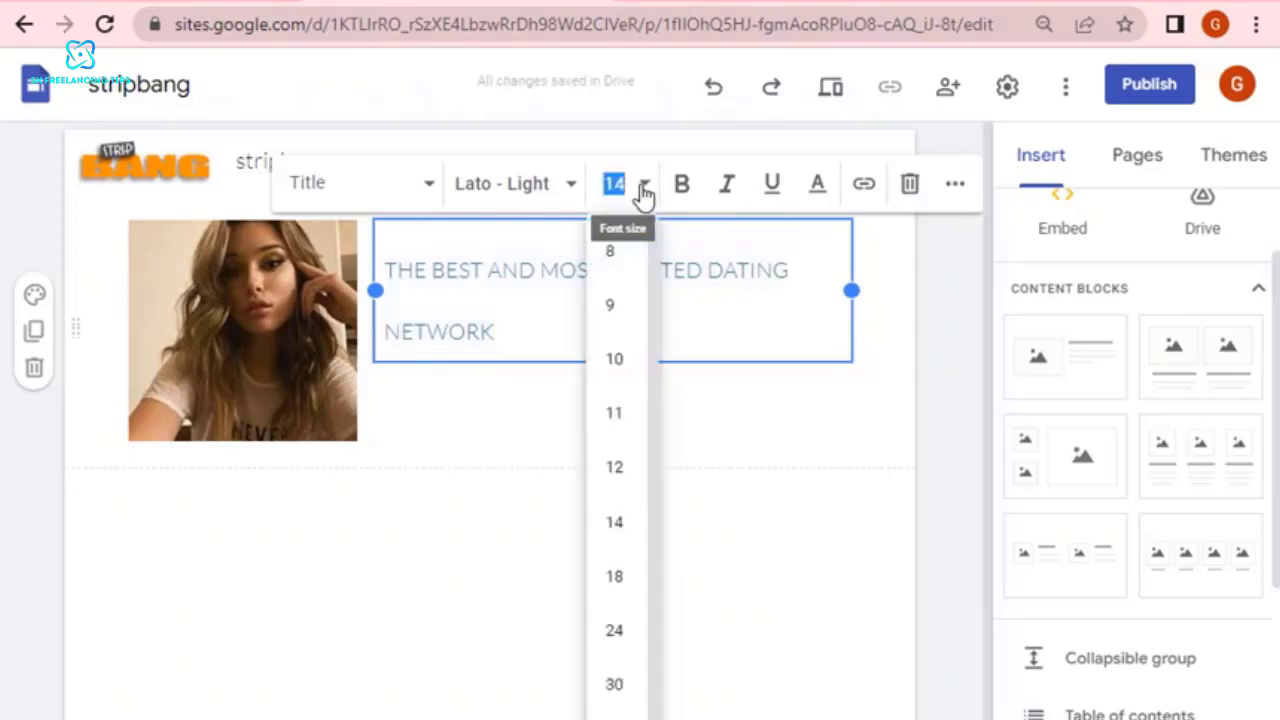
left_click(616, 479)
left_click(822, 451)
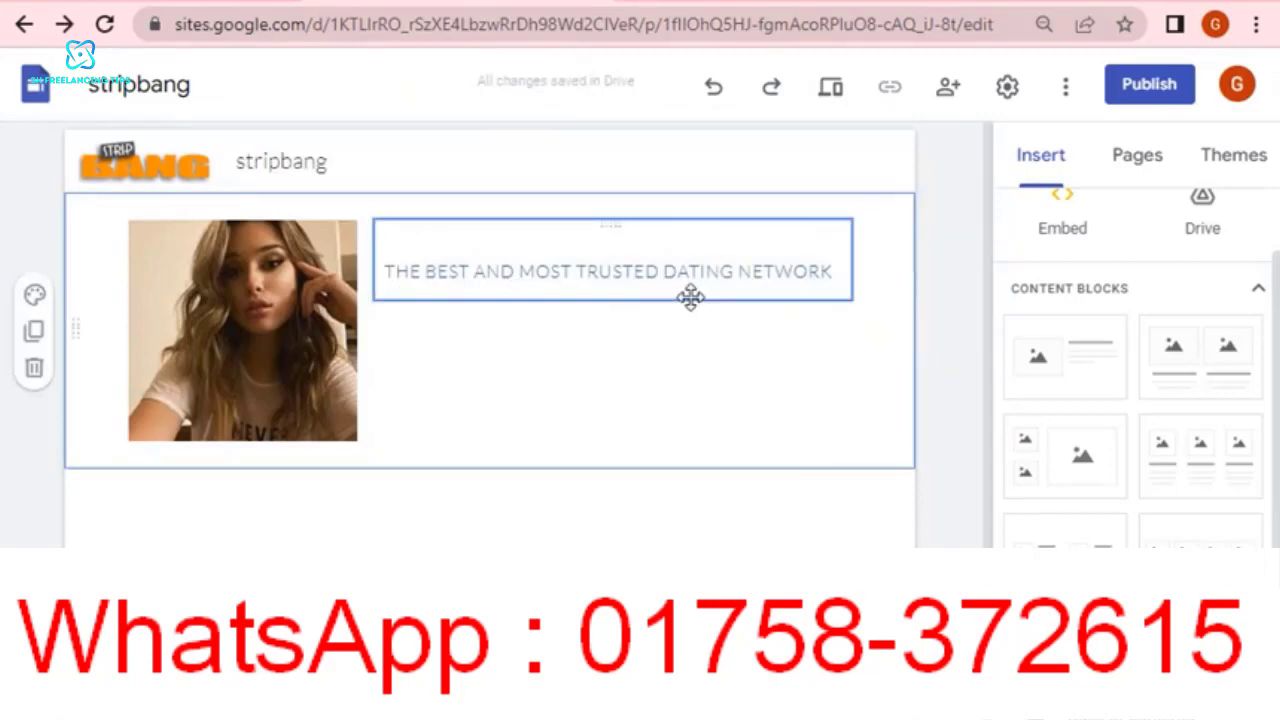
Make the title "THE BEST AND MOST TRUSTED DATING NETWORK" bold.
triple_click(708, 270)
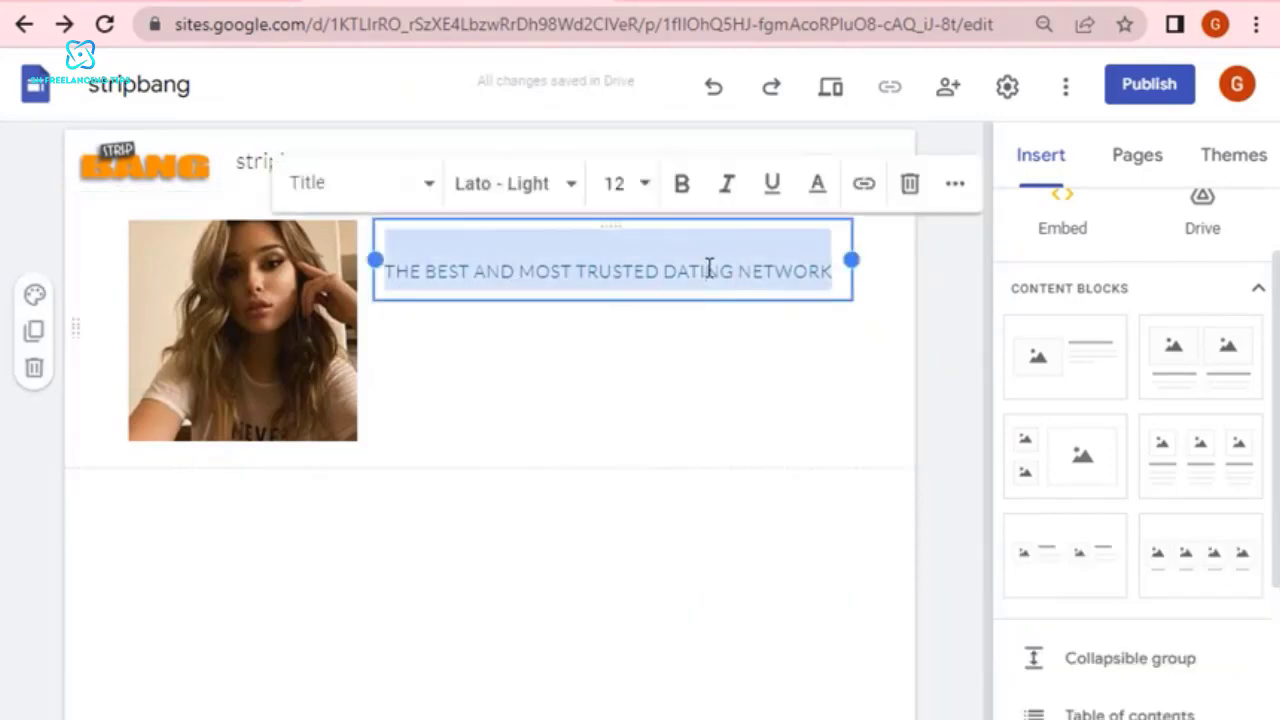
left_click(682, 188)
left_click(760, 391)
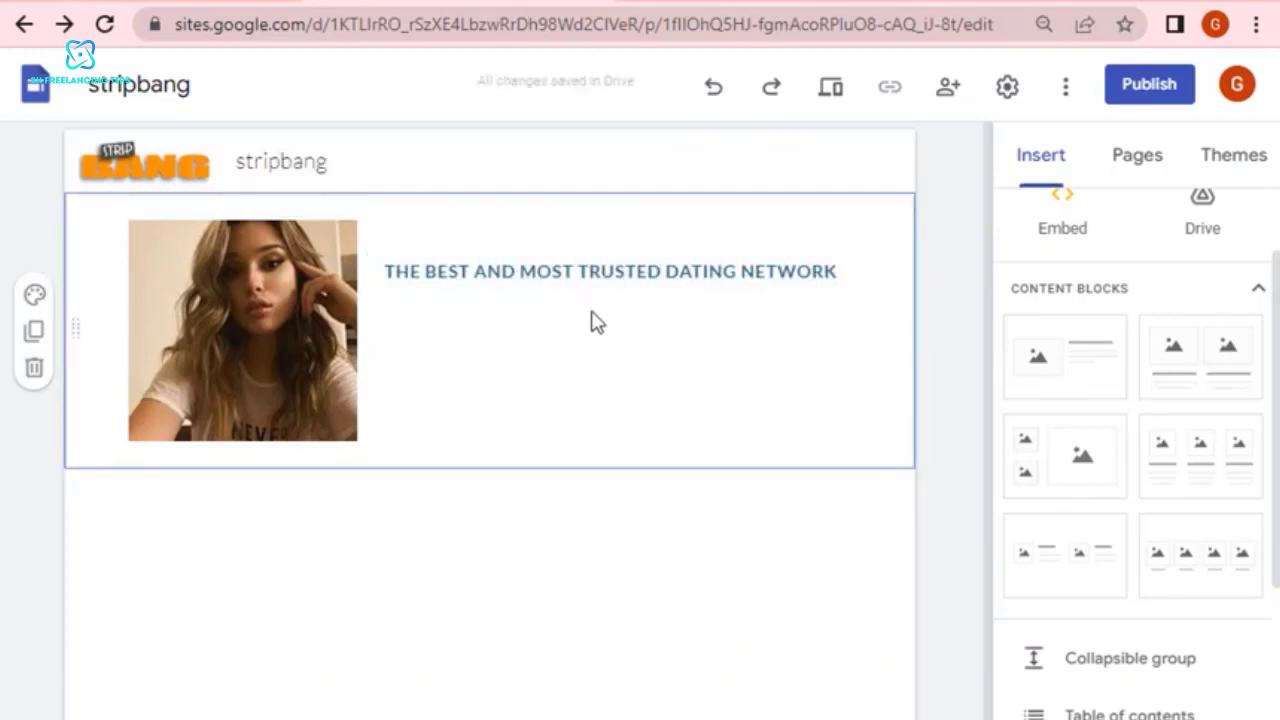
double_click(599, 268)
left_click(755, 395)
Insert a text box and fill it with the line "YOU WIN $750 WINNER 2022" copied from the Notepad++ notes.
scroll(1085, 360, "up", 3)
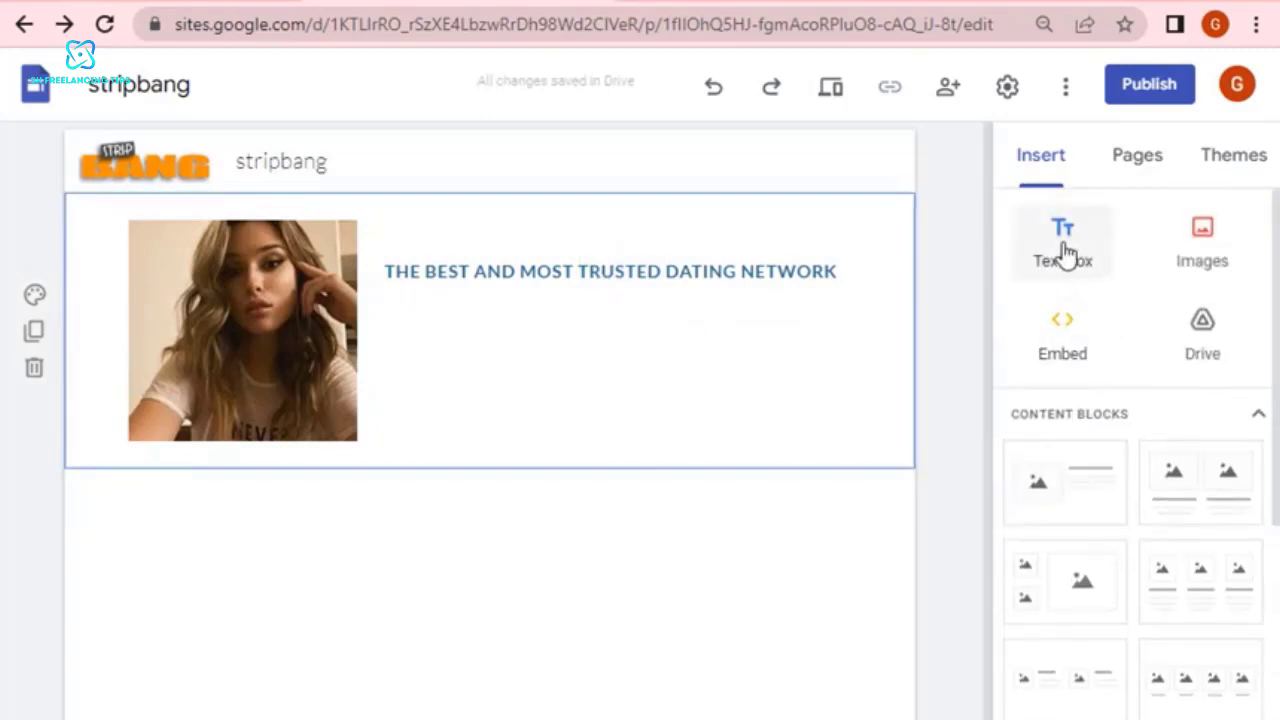
left_click(1065, 255)
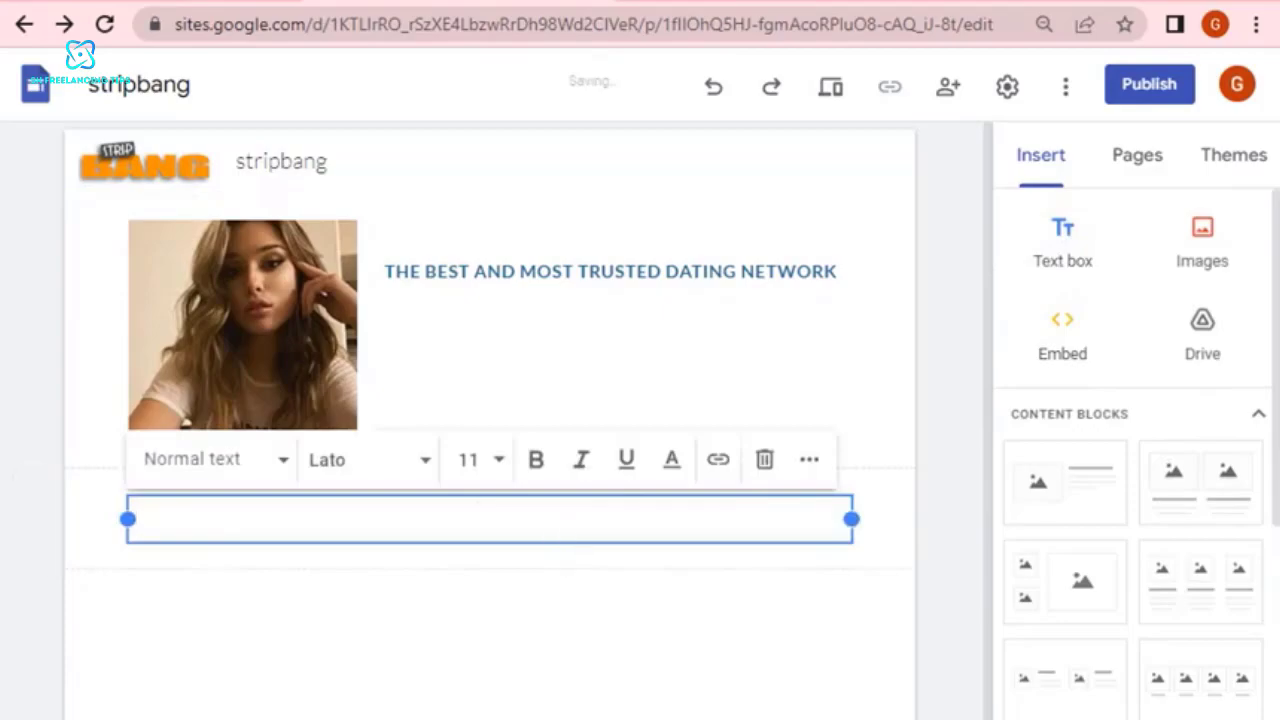
left_click(525, 717)
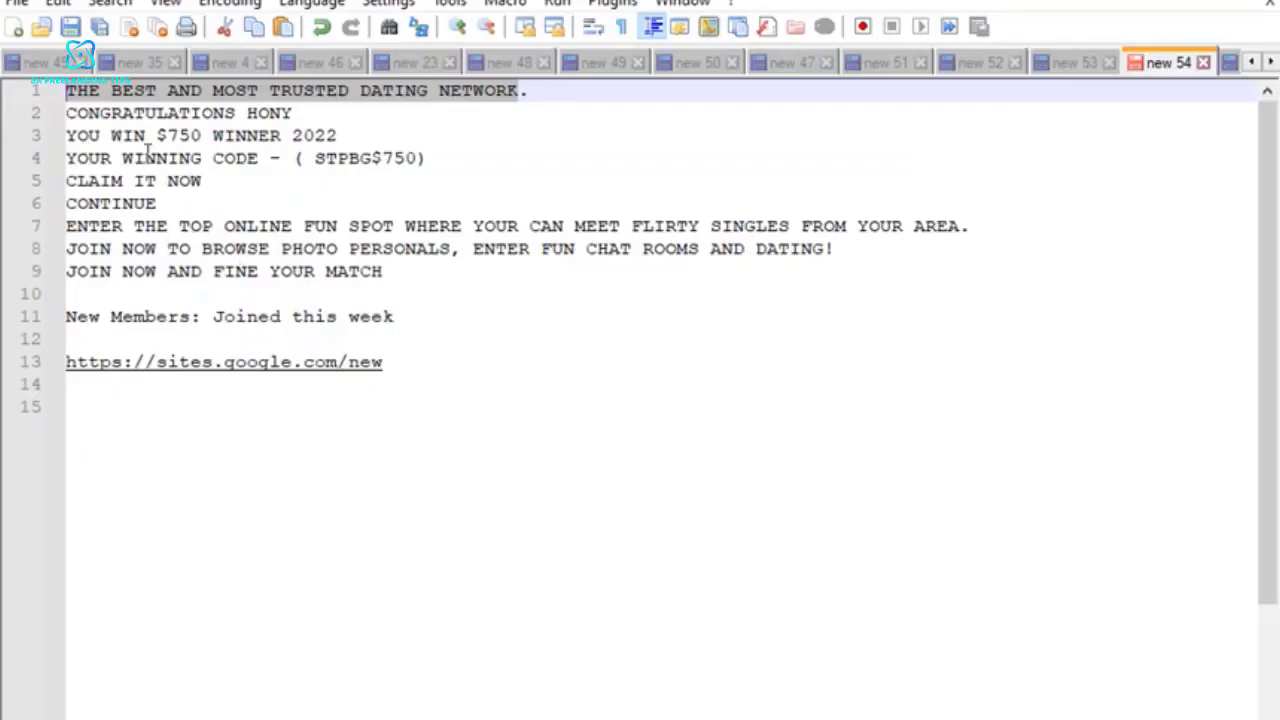
left_click_drag(340, 133, 46, 138)
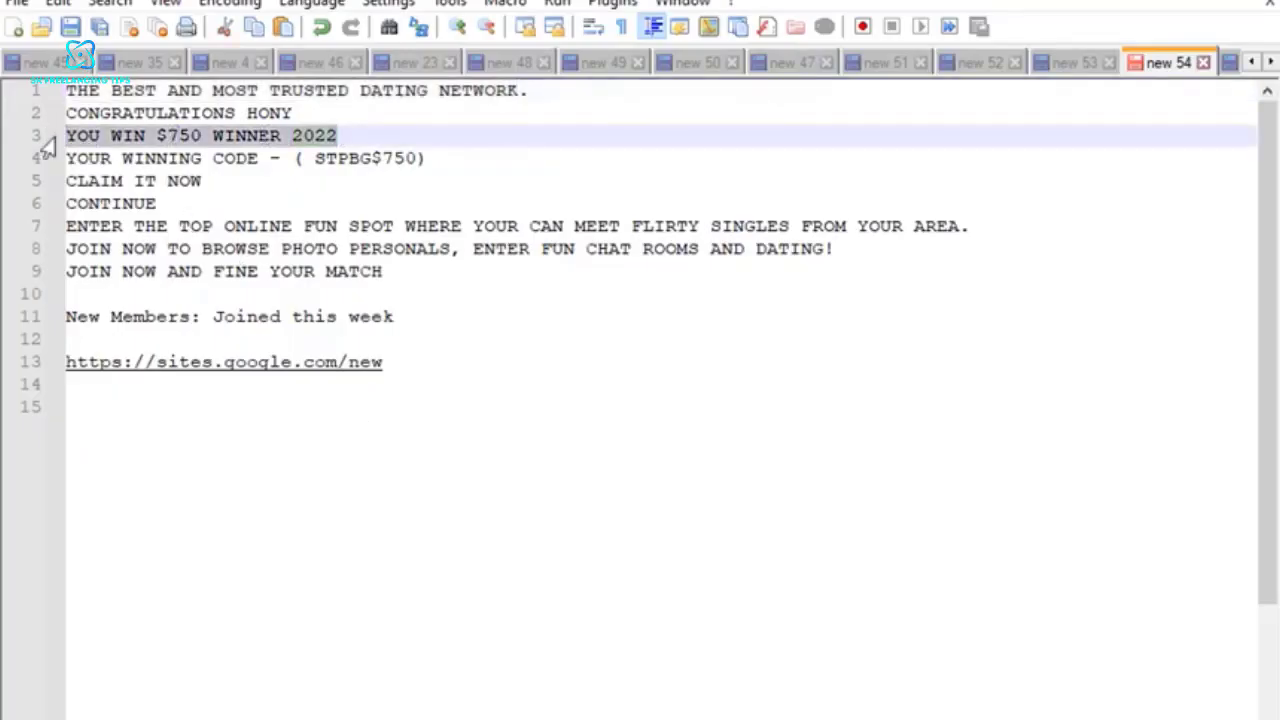
right_click(112, 141)
left_click(165, 190)
key("alt+Tab")
right_click(391, 520)
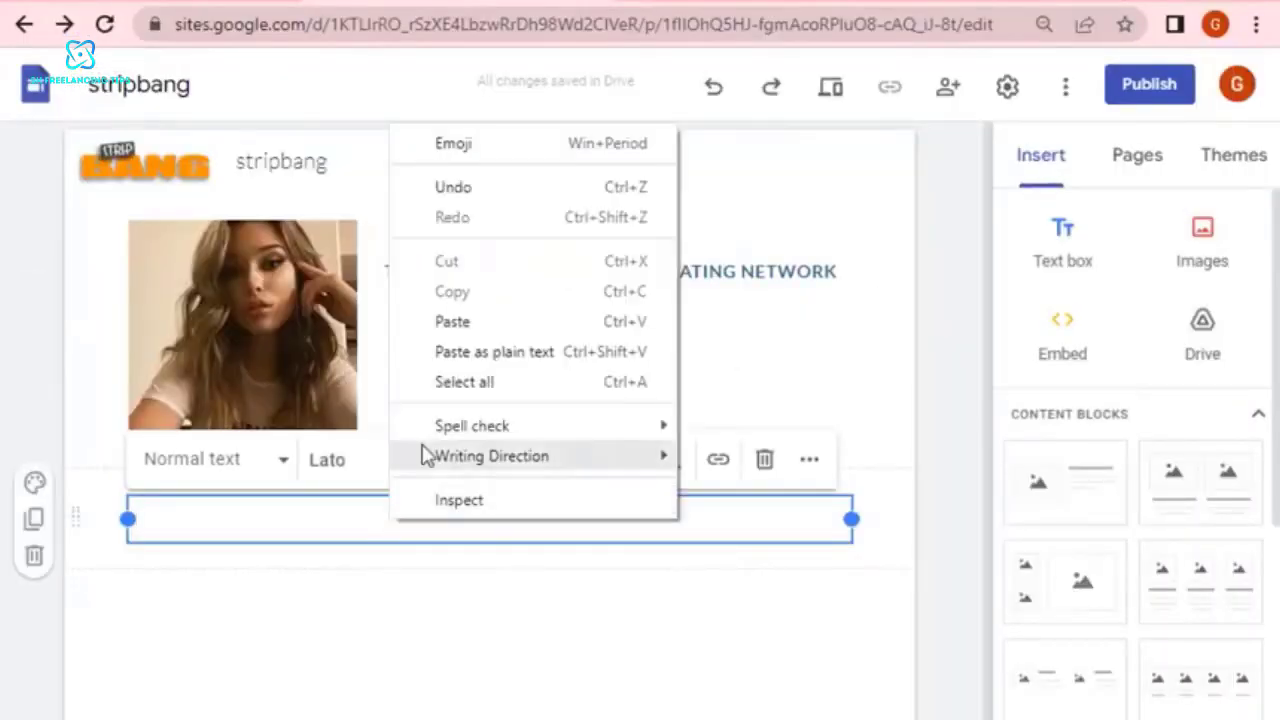
left_click(449, 325)
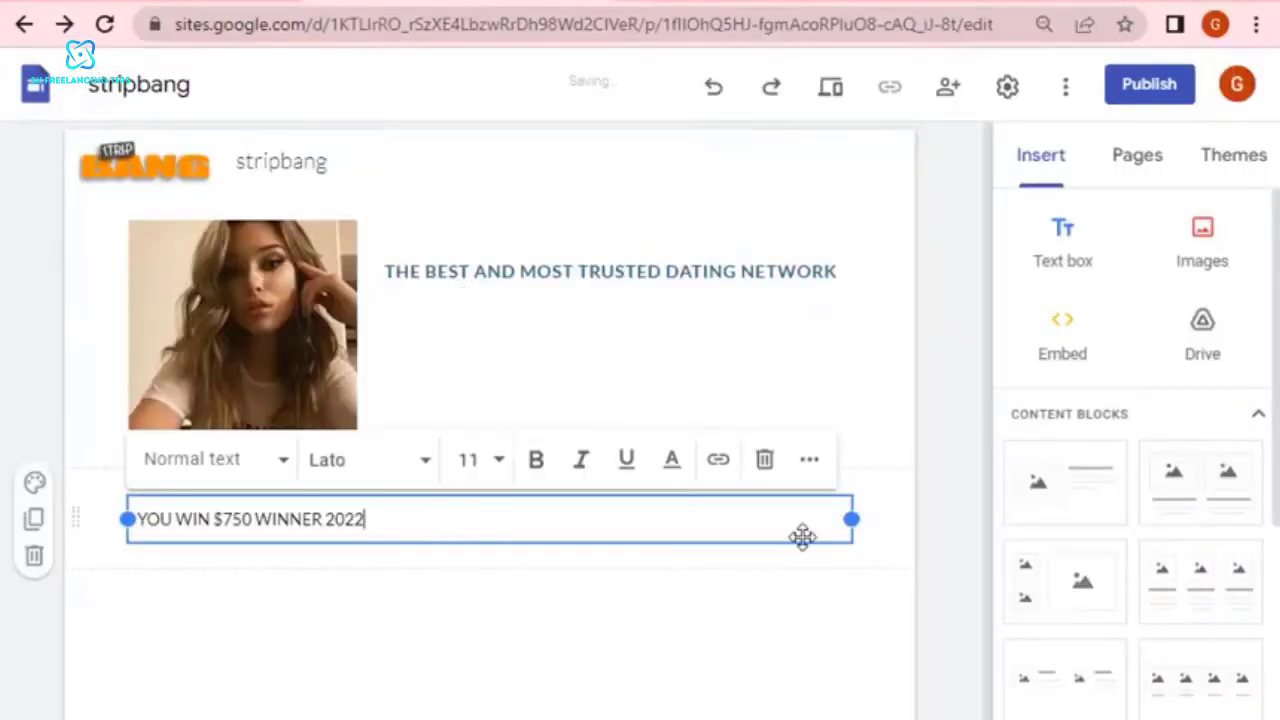
Format "YOU WIN $750 WINNER 2022" as bold text with font size 14.
left_click(537, 460)
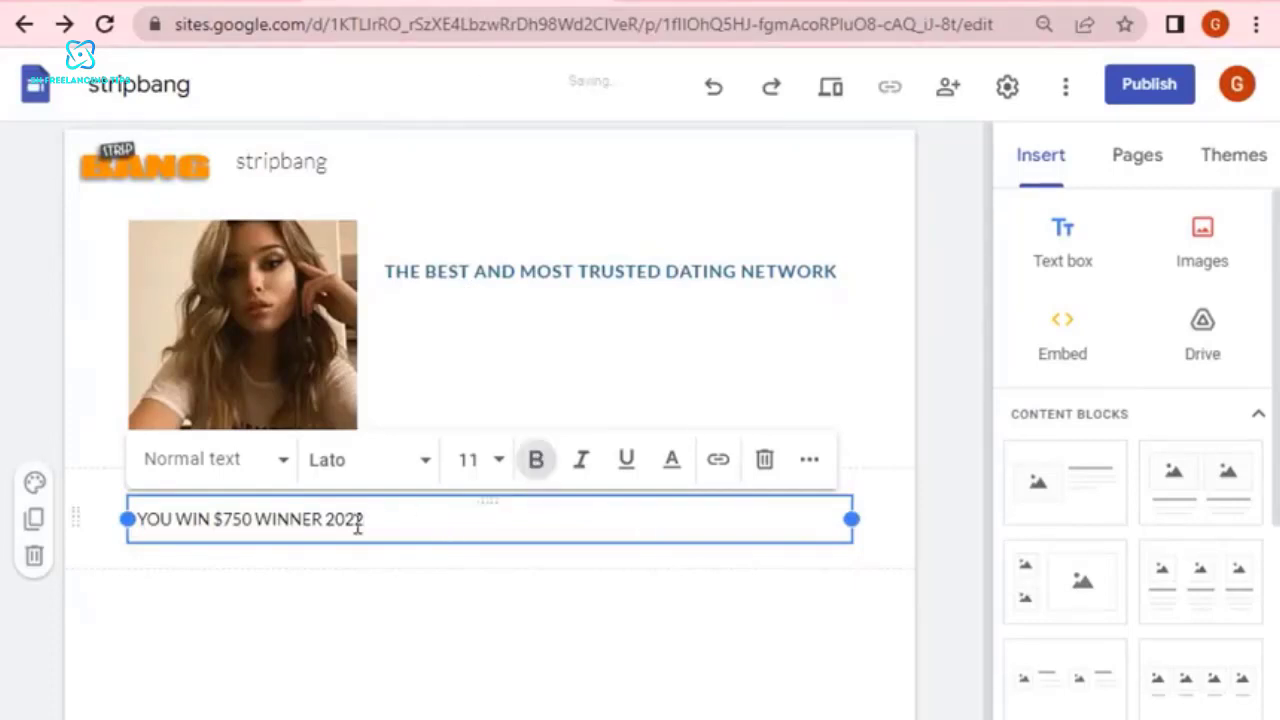
triple_click(338, 520)
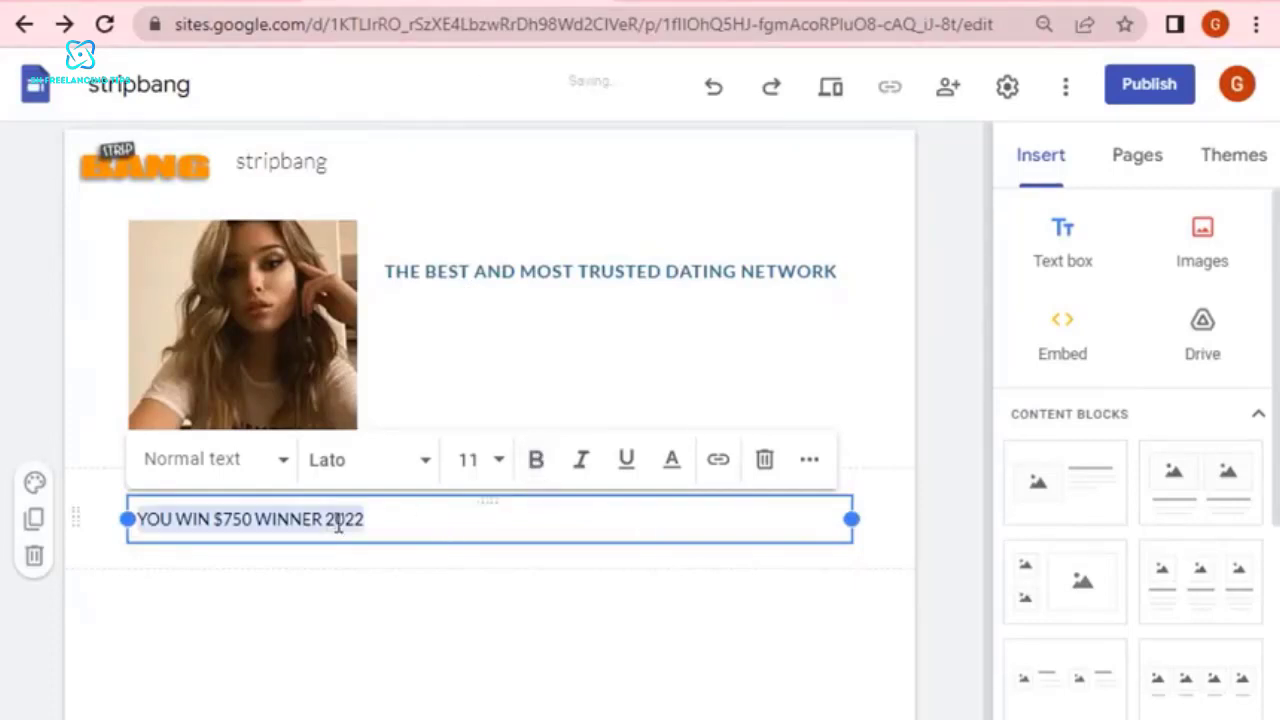
left_click(552, 466)
left_click(499, 460)
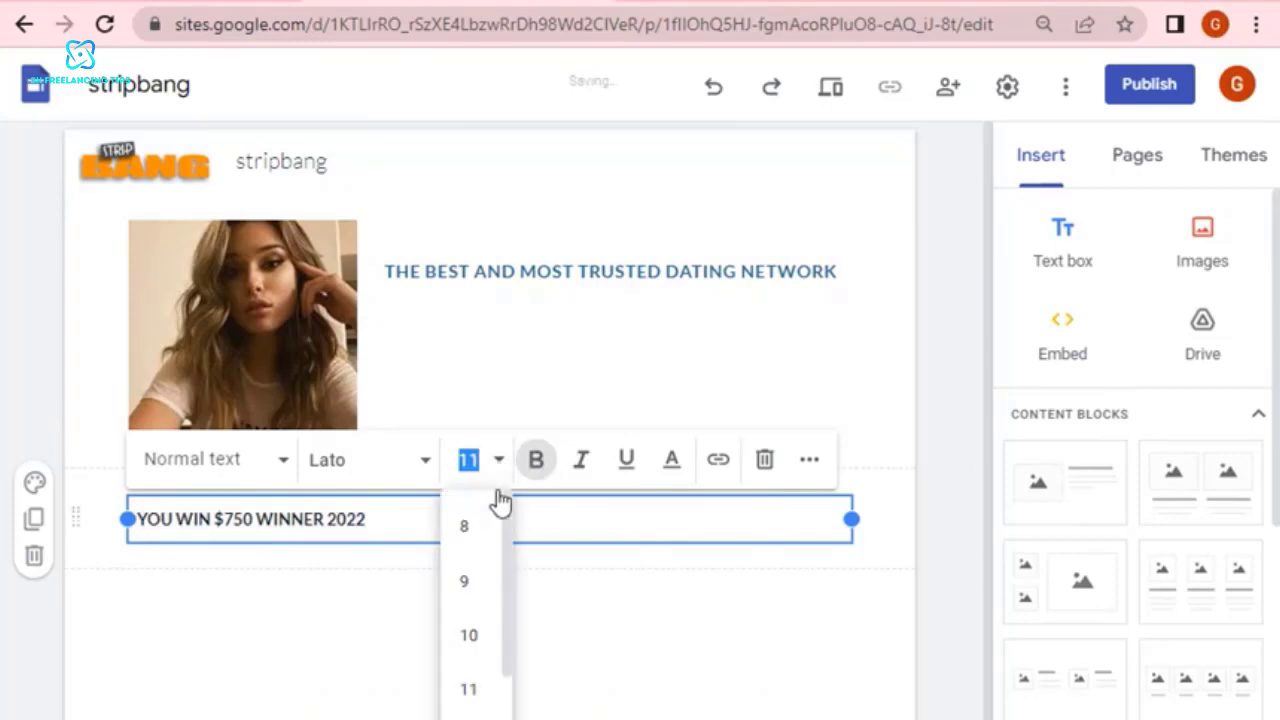
type("14")
key("Return")
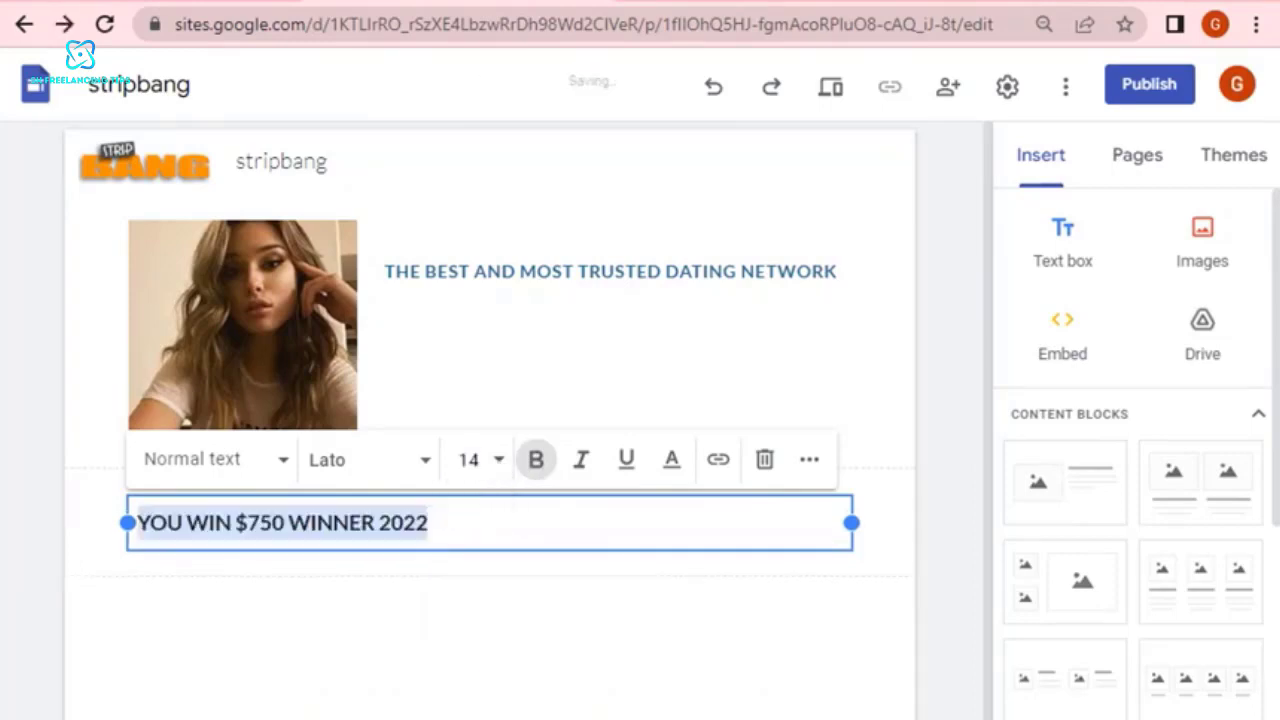
left_click(554, 663)
Narrow the "YOU WIN $750 WINNER 2022" text box to fit its text and move it directly under the title beside the photo.
left_click(511, 531)
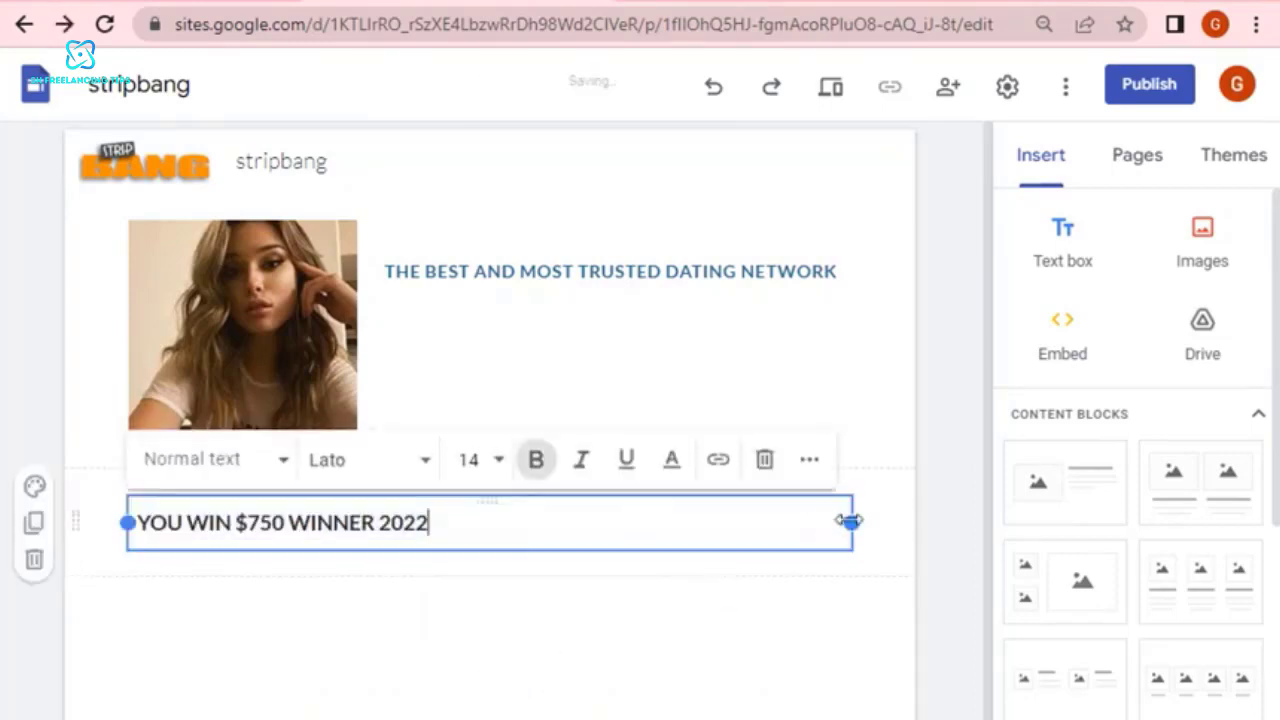
left_click_drag(852, 523, 458, 528)
left_click(536, 678)
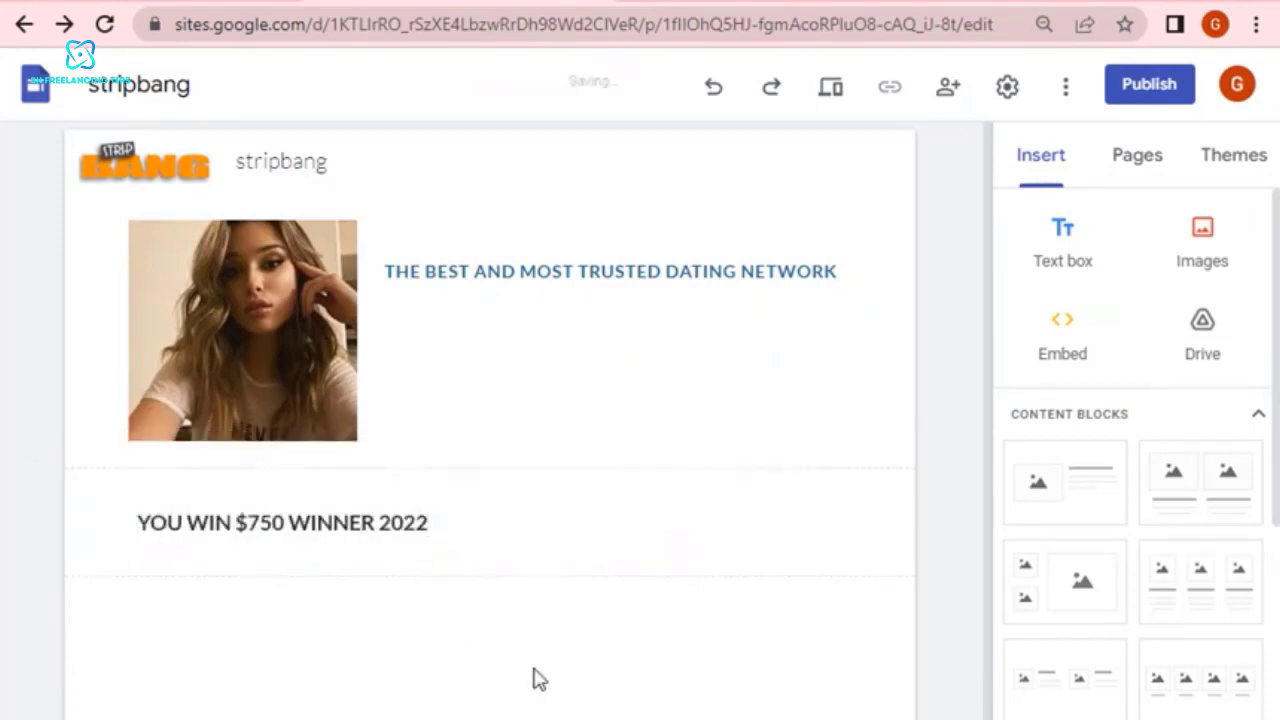
left_click(395, 520)
left_click_drag(357, 497, 505, 316)
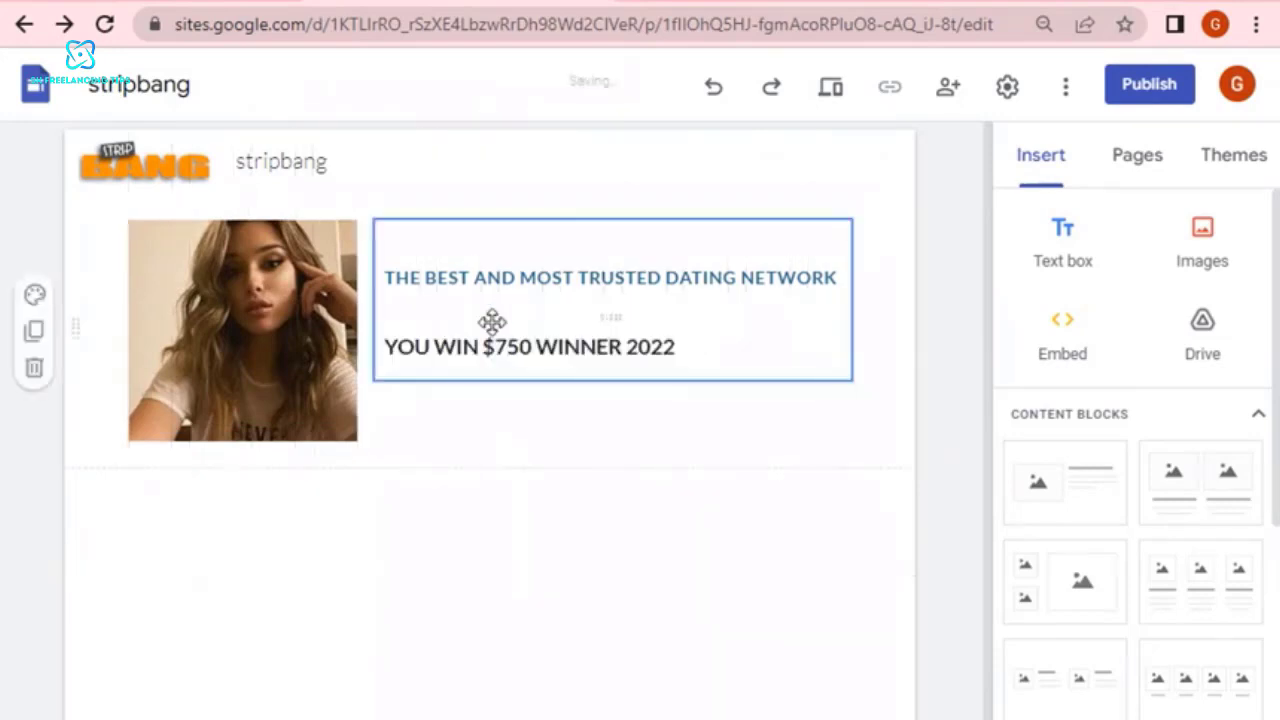
Center-align the "YOU WIN $750 WINNER 2022" text.
left_click(666, 349)
triple_click(637, 349)
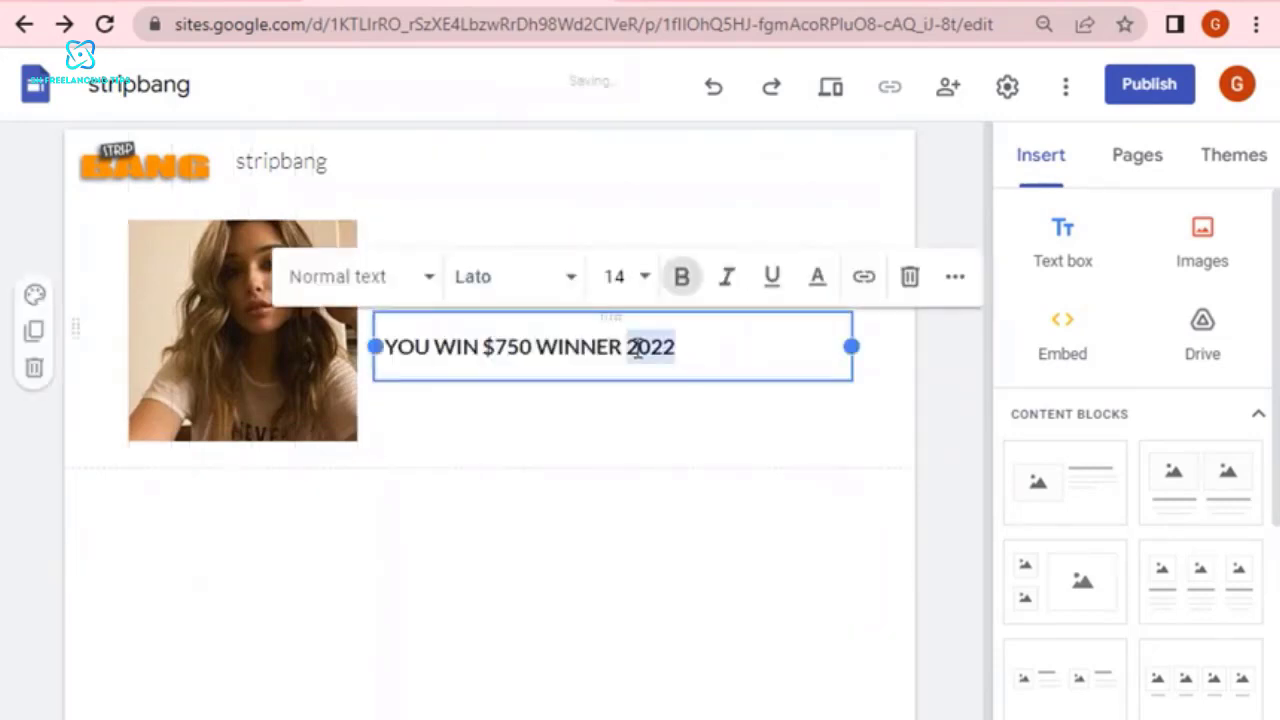
left_click(957, 279)
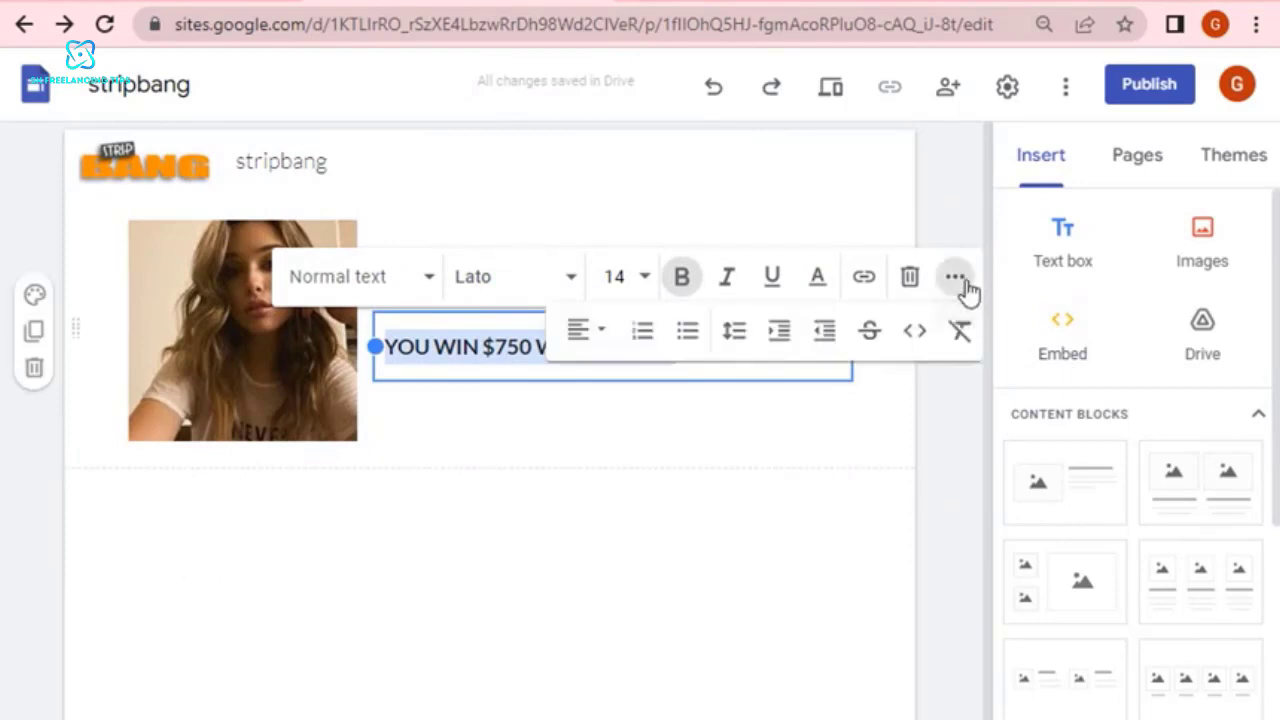
left_click(581, 345)
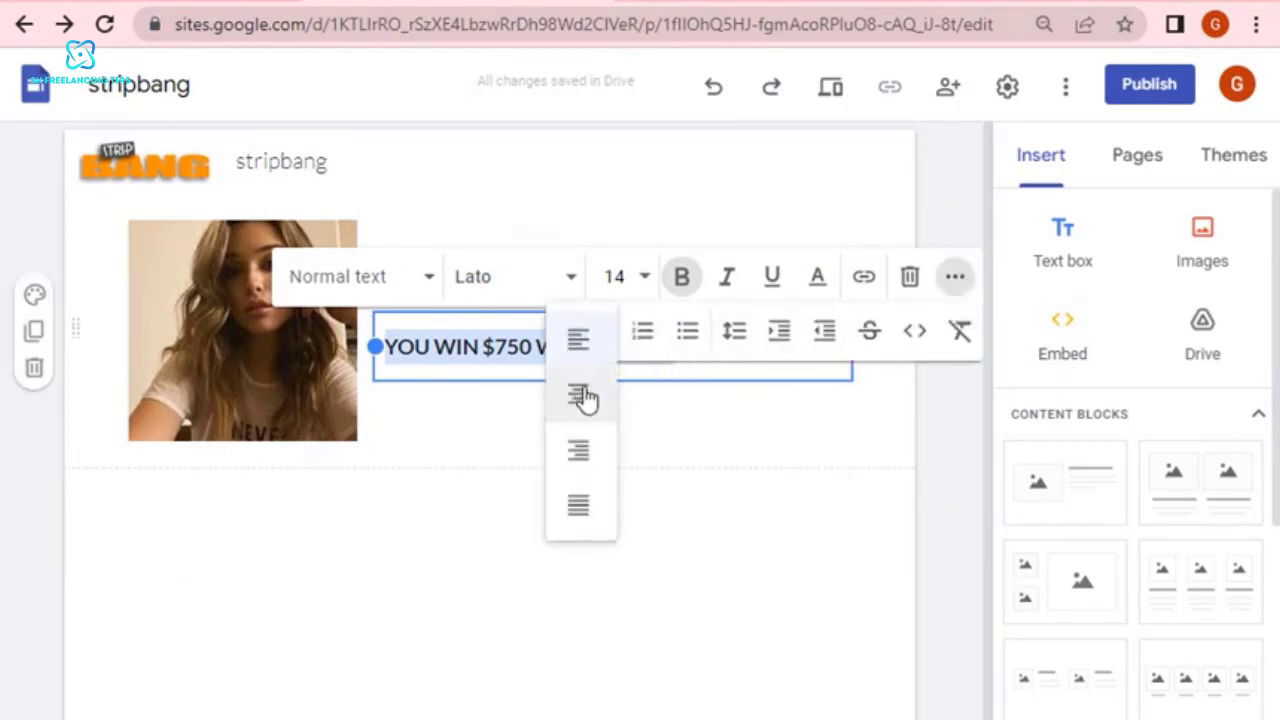
left_click(576, 398)
left_click(650, 455)
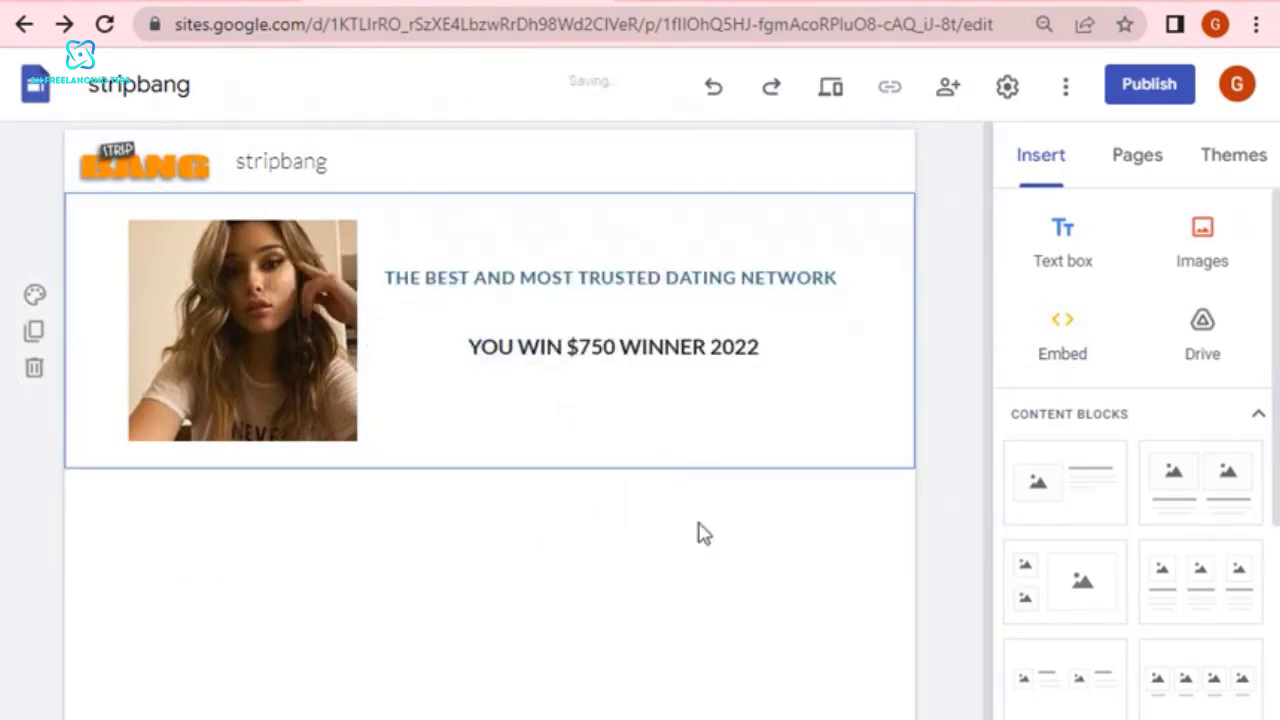
Center-align the title "THE BEST AND MOST TRUSTED DATING NETWORK".
triple_click(774, 284)
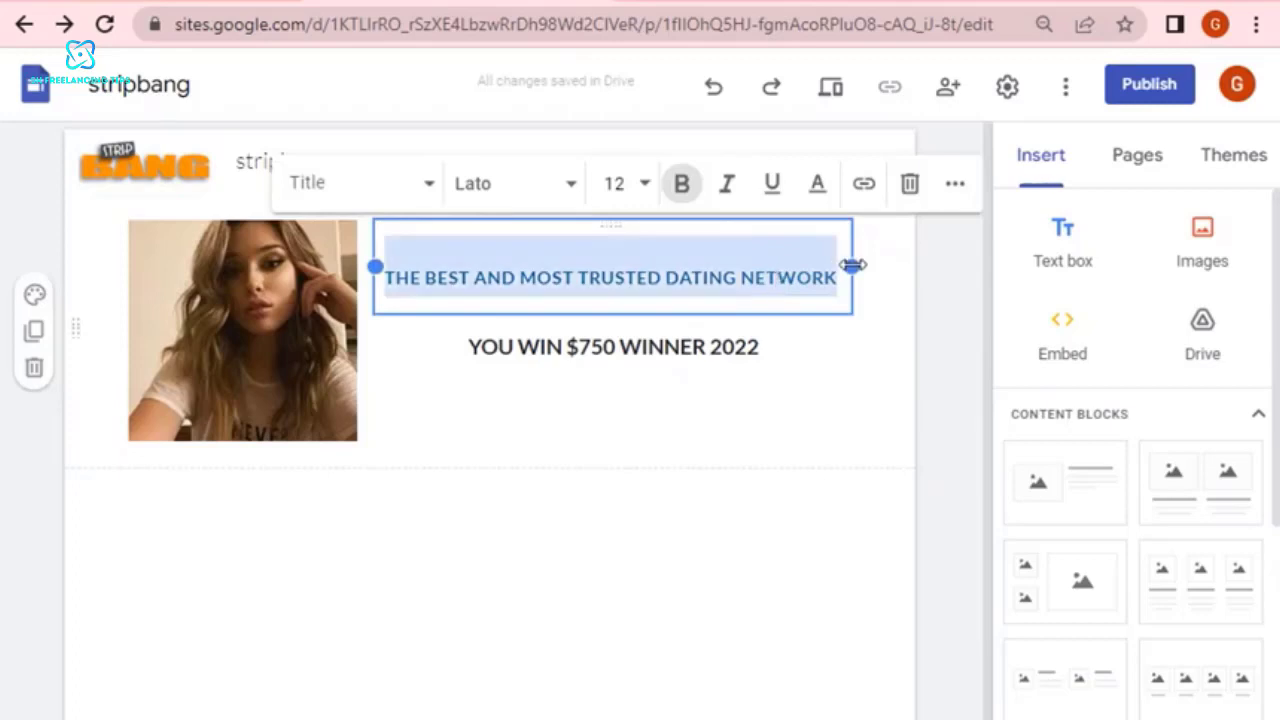
mouse_move(852, 265)
left_mouse_down()
mouse_move(865, 265)
mouse_move(854, 265)
left_mouse_up()
triple_click(732, 274)
left_click(955, 183)
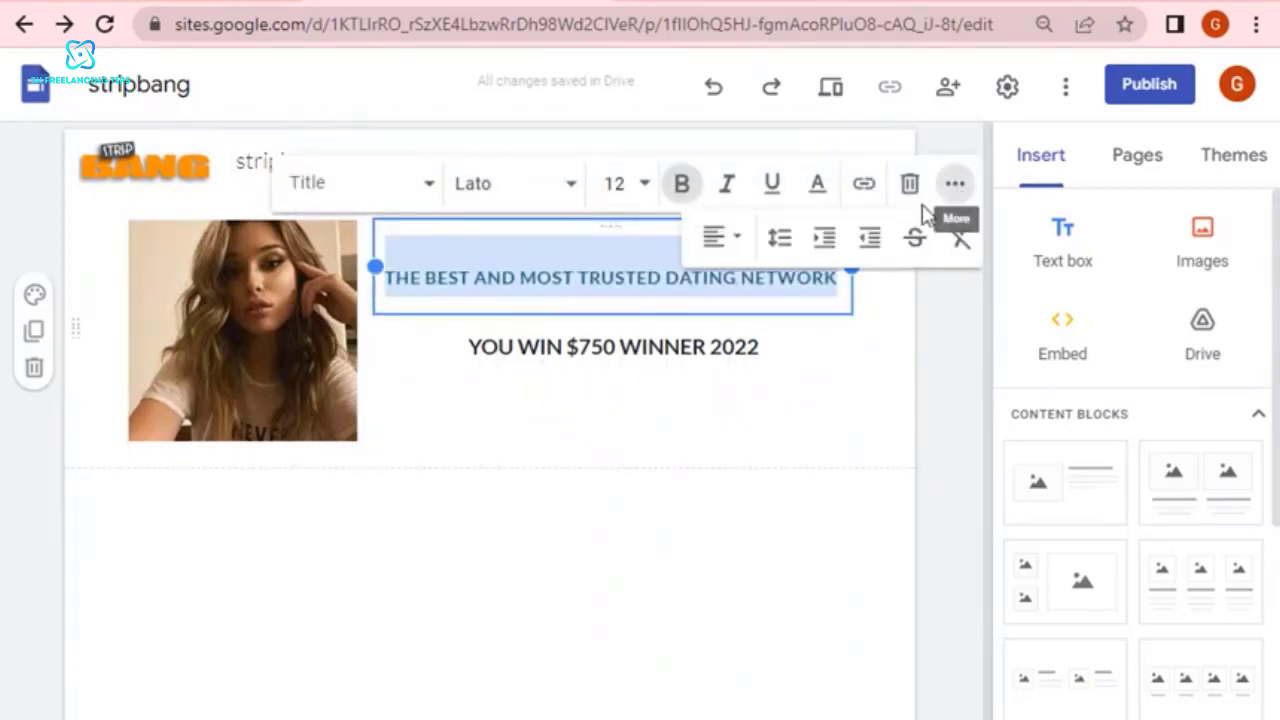
left_click(736, 250)
left_click(722, 310)
left_click(840, 456)
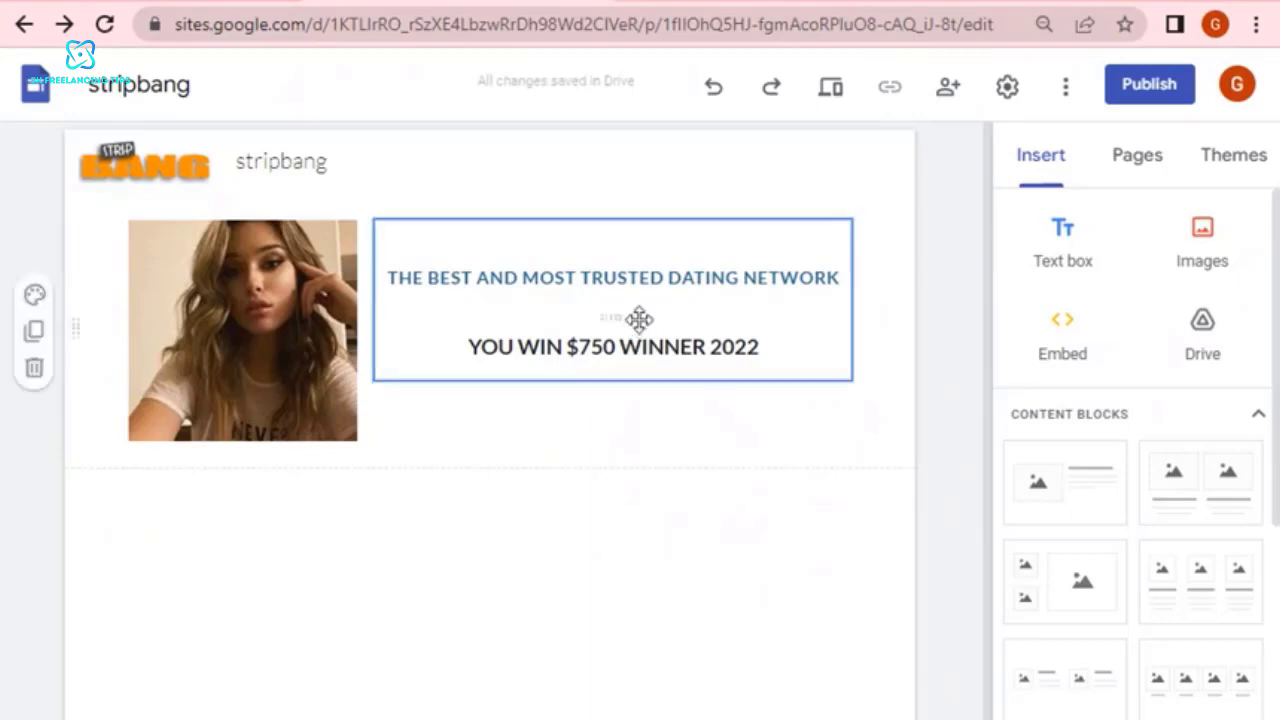
Copy the "YOUR WINNING CODE" line from the Notepad++ notes and paste it into a new text box on the Google Sites page.
left_click(641, 274)
left_click(650, 540)
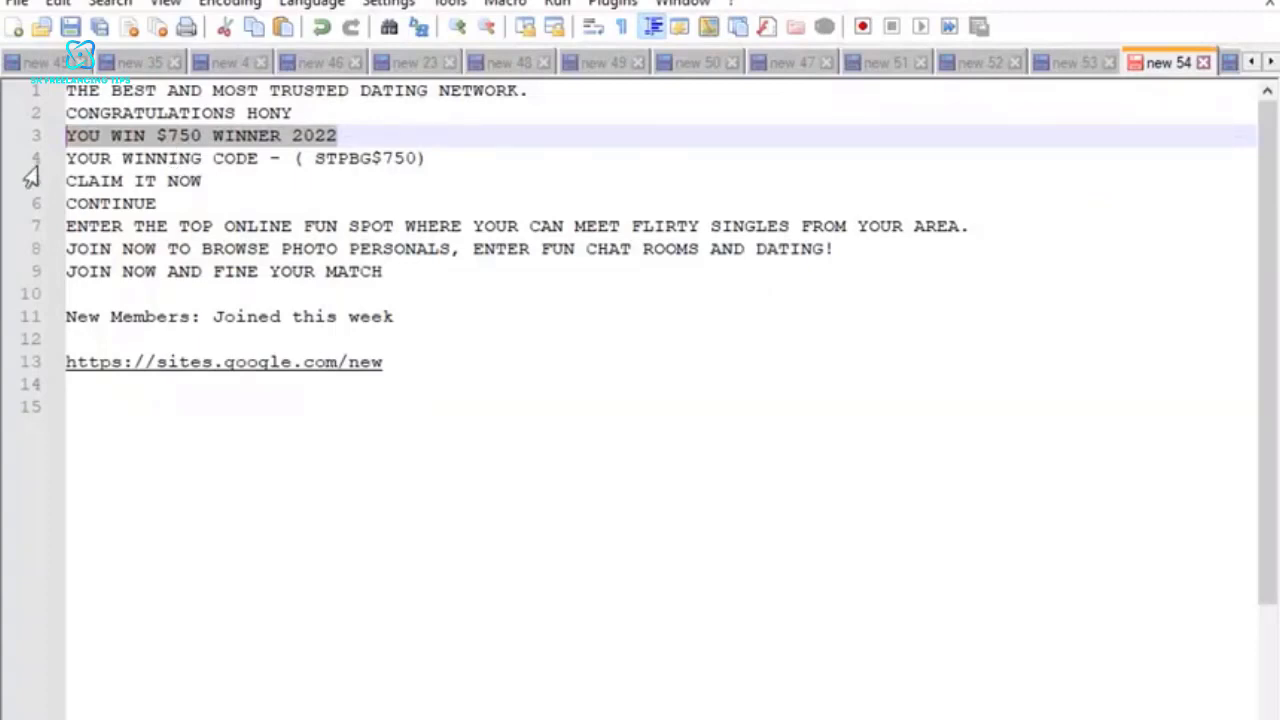
left_click(29, 166)
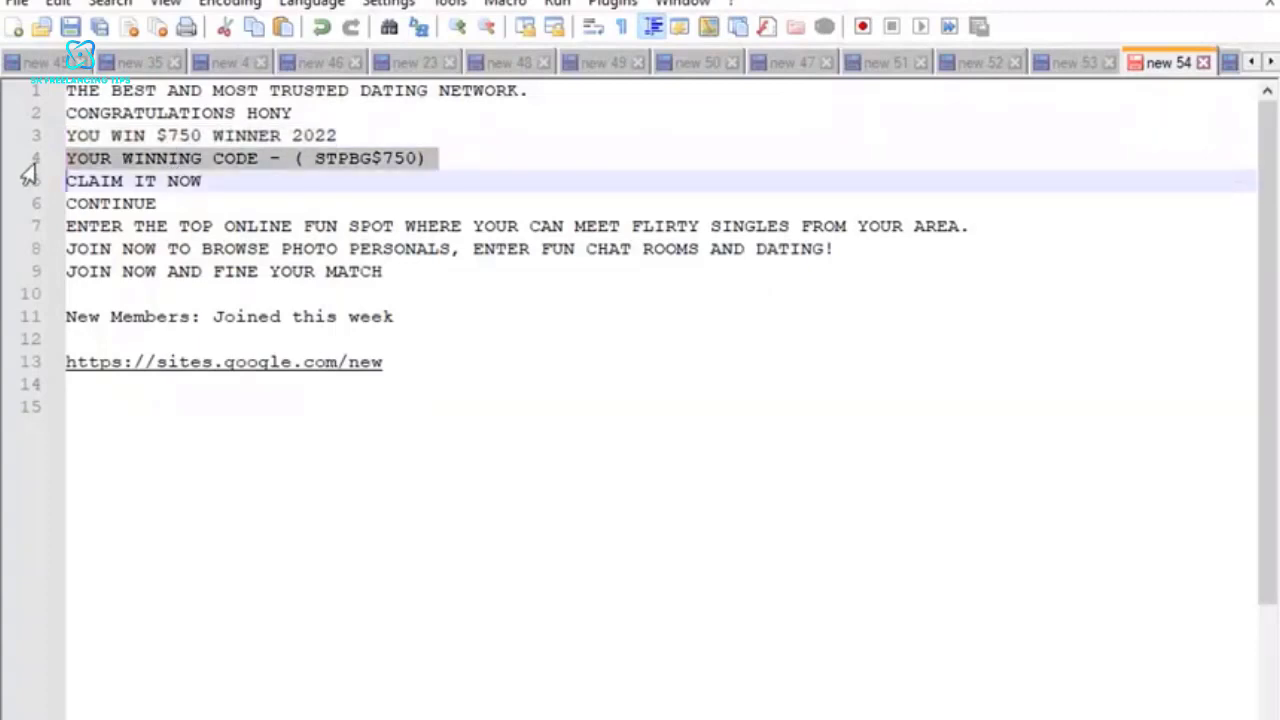
right_click(190, 168)
left_click(240, 200)
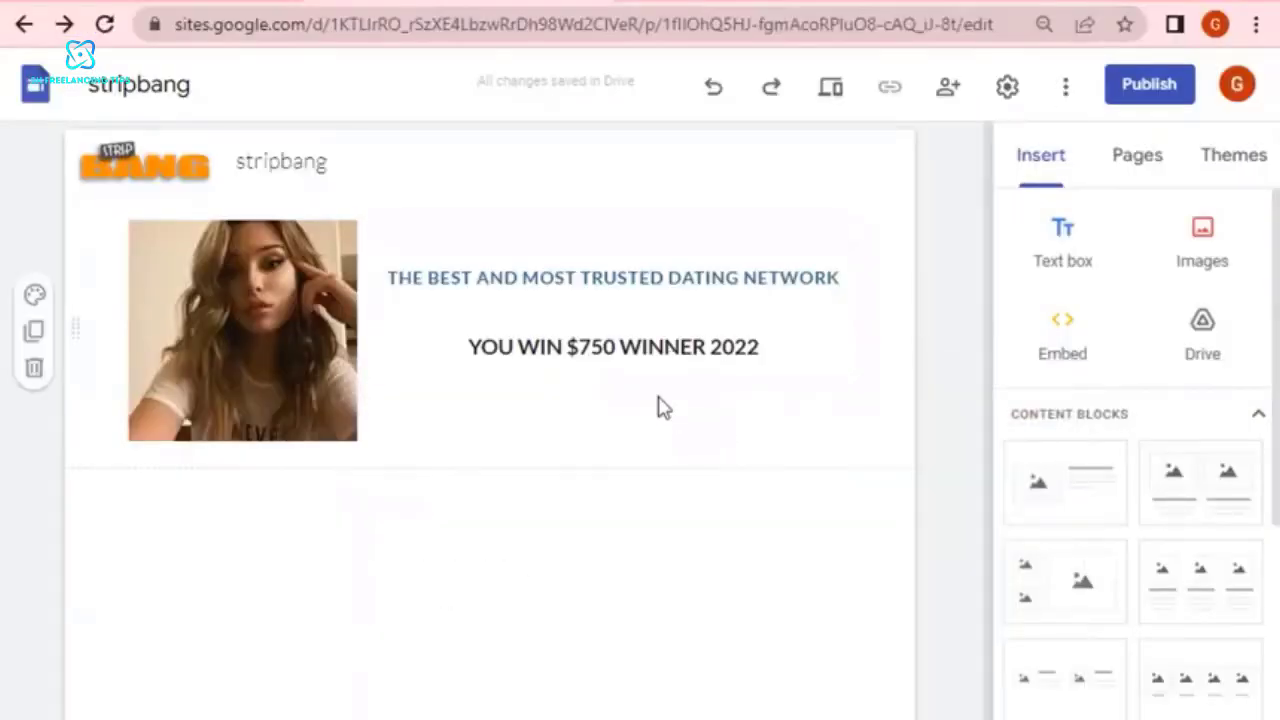
left_click(1050, 282)
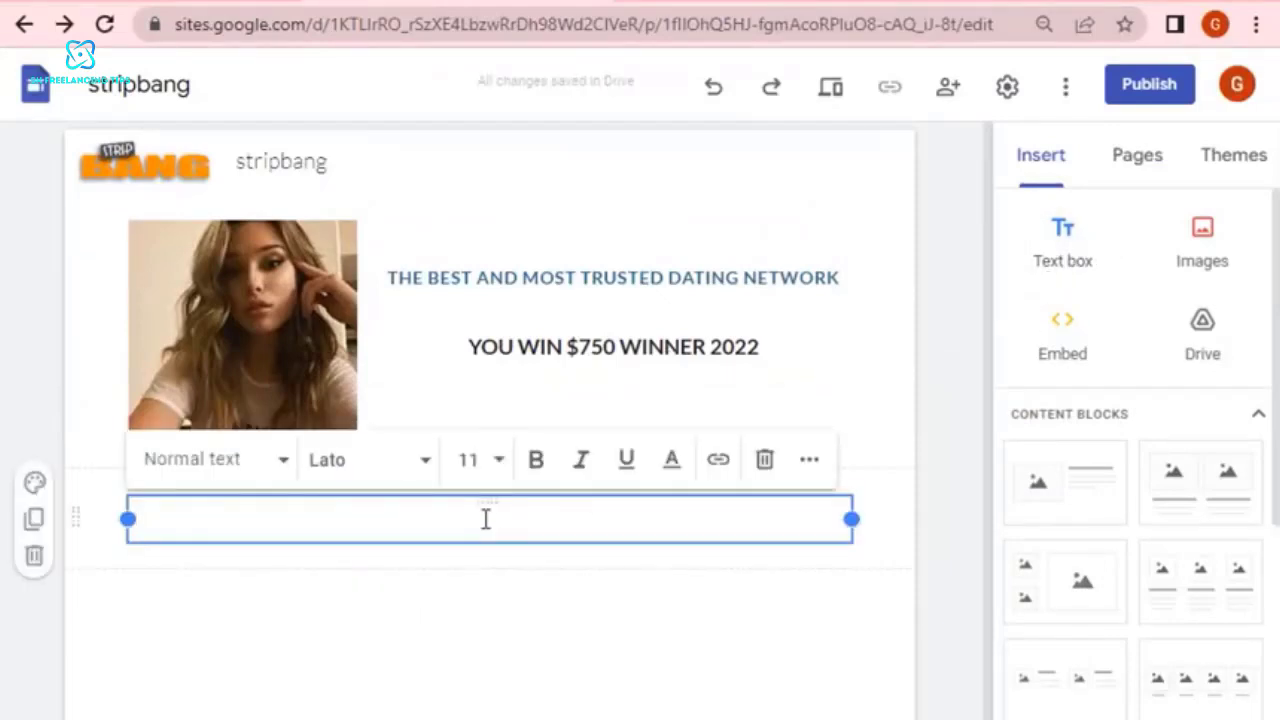
key("ctrl+v")
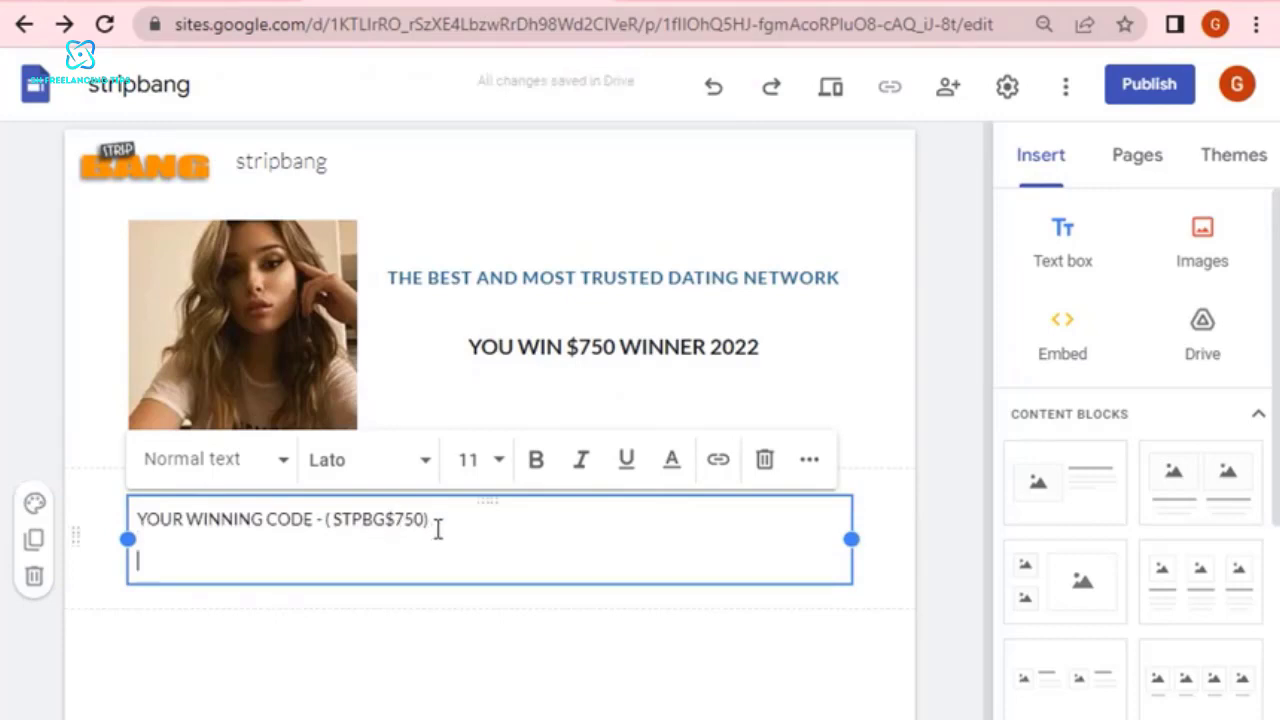
Set the font size of the "YOUR WINNING CODE" line to 12.
triple_click(403, 518)
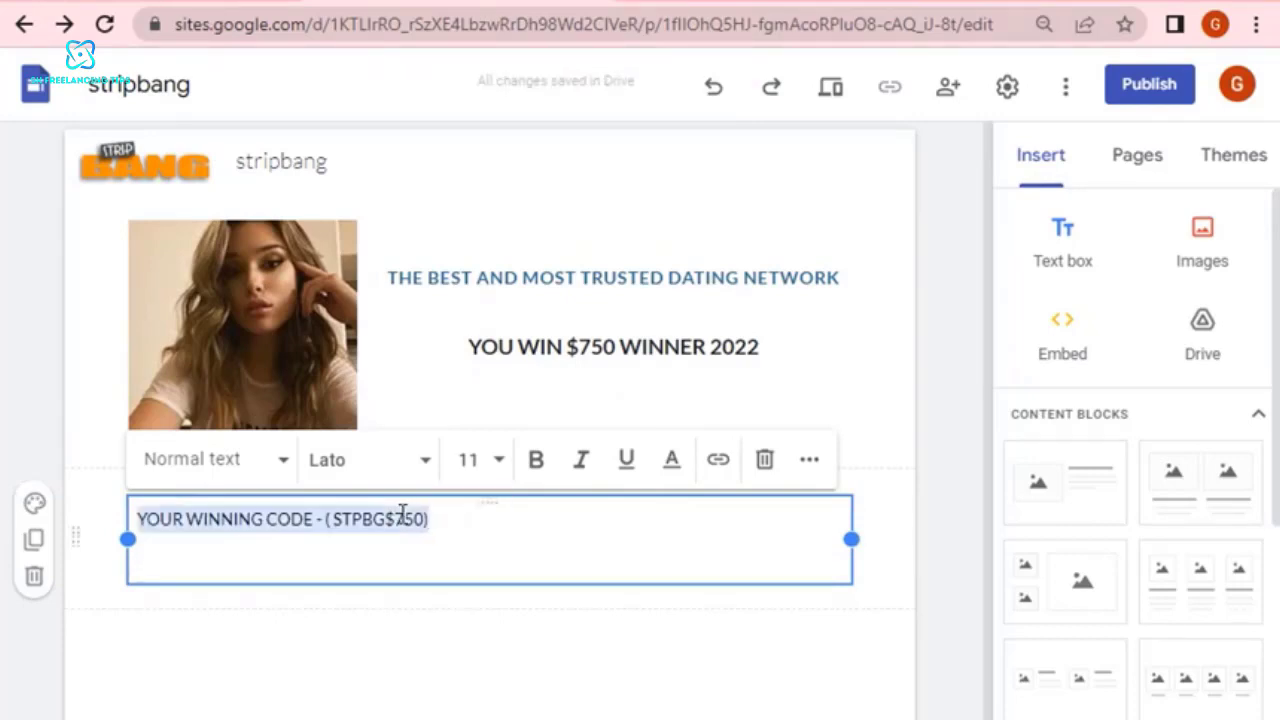
left_click(481, 462)
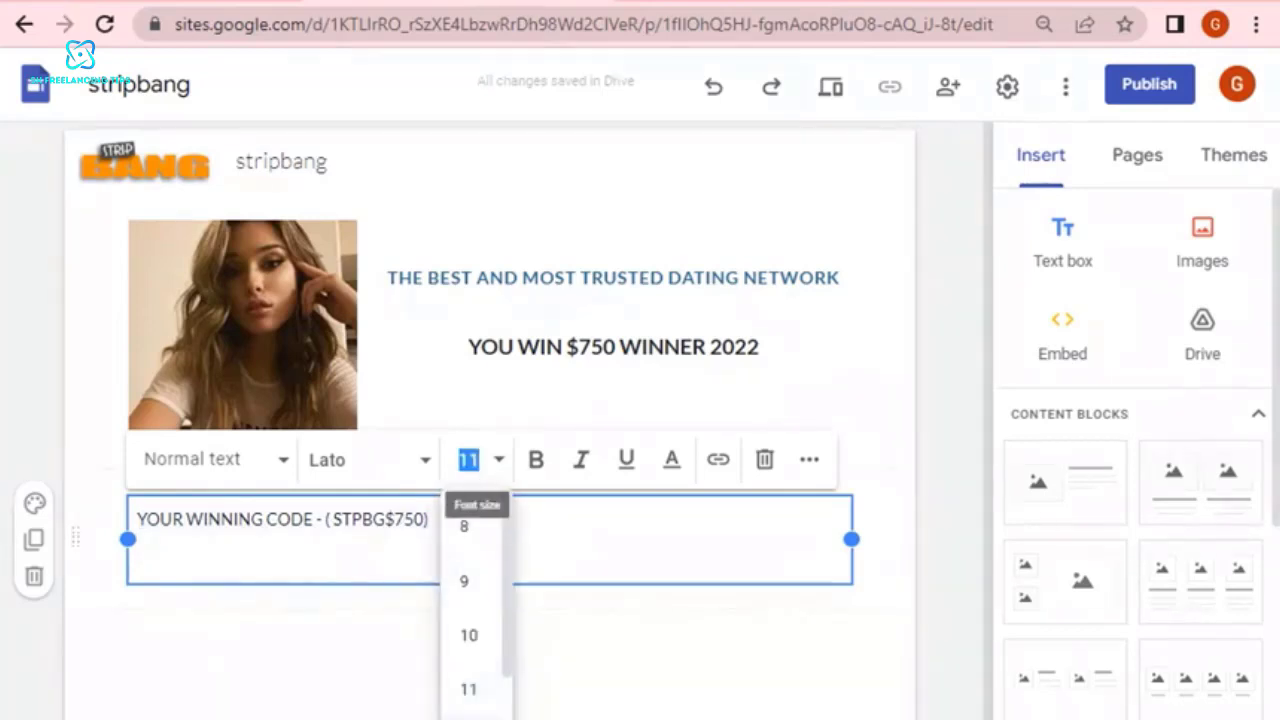
type("12")
key("Return")
left_click(379, 538)
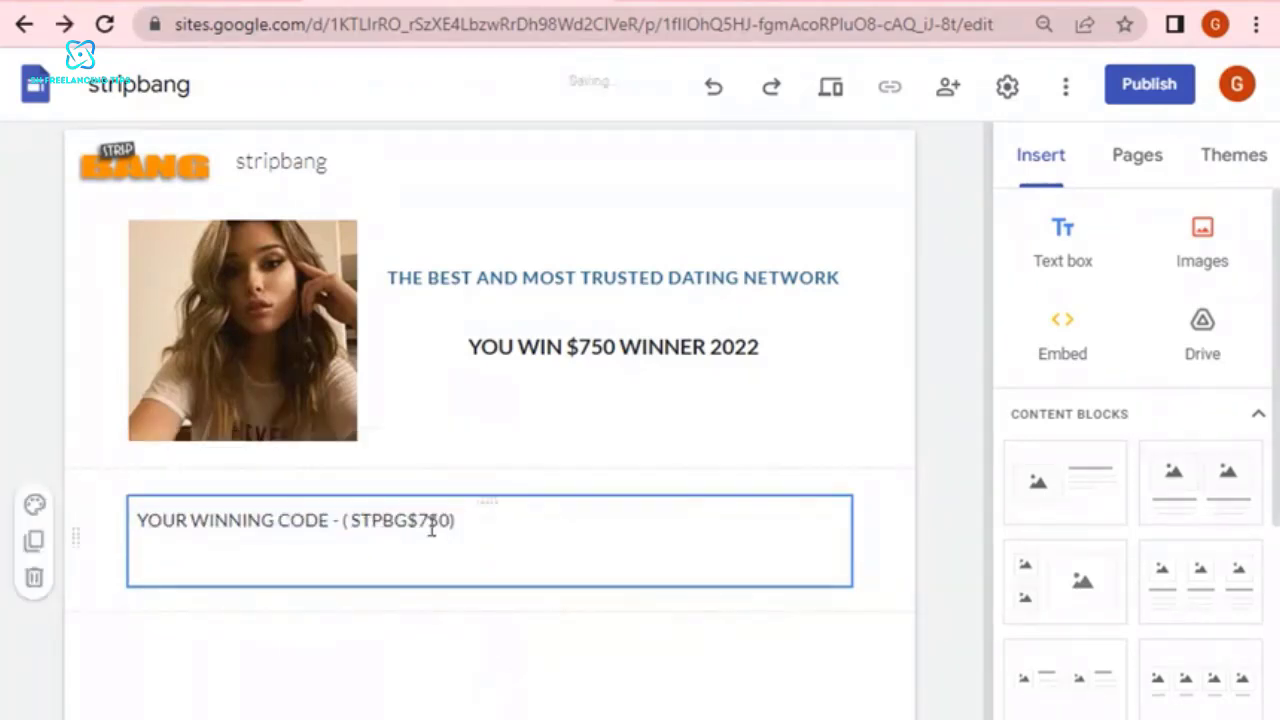
Narrow the "YOUR WINNING CODE" text box and move it beside the photo, directly under "YOU WIN $750 WINNER 2022".
left_click(838, 540)
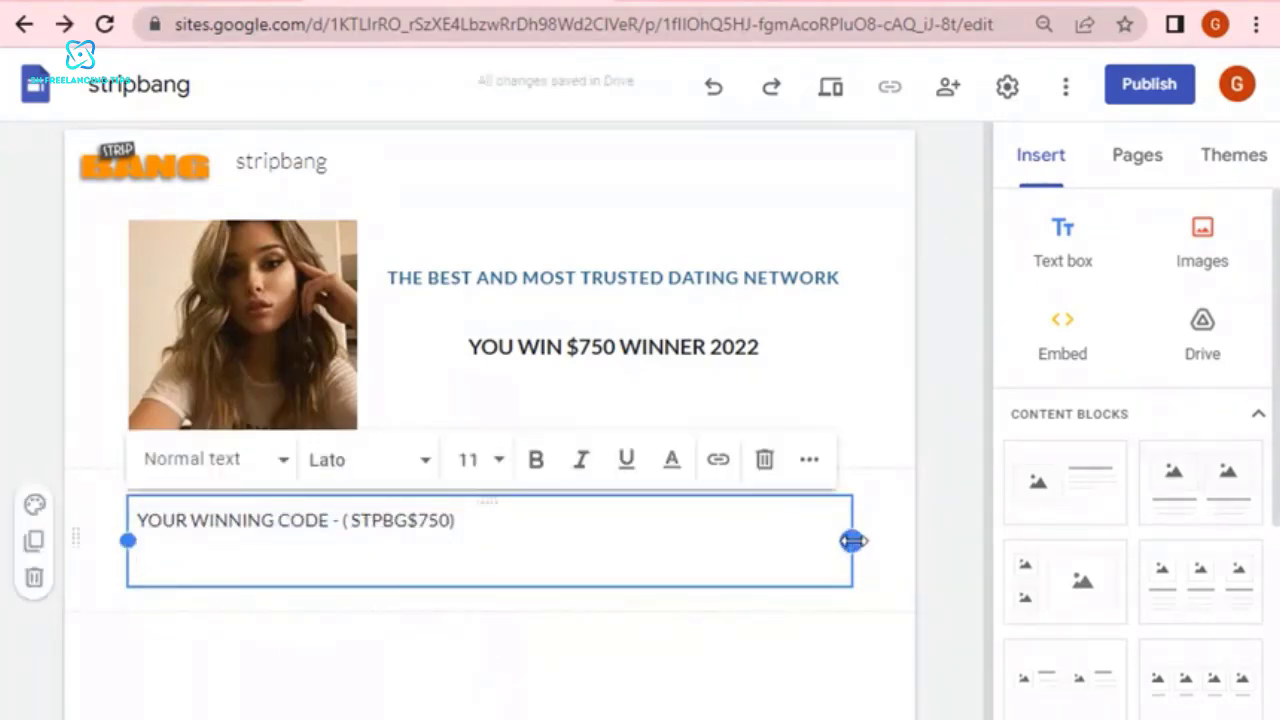
left_click_drag(851, 540, 540, 500)
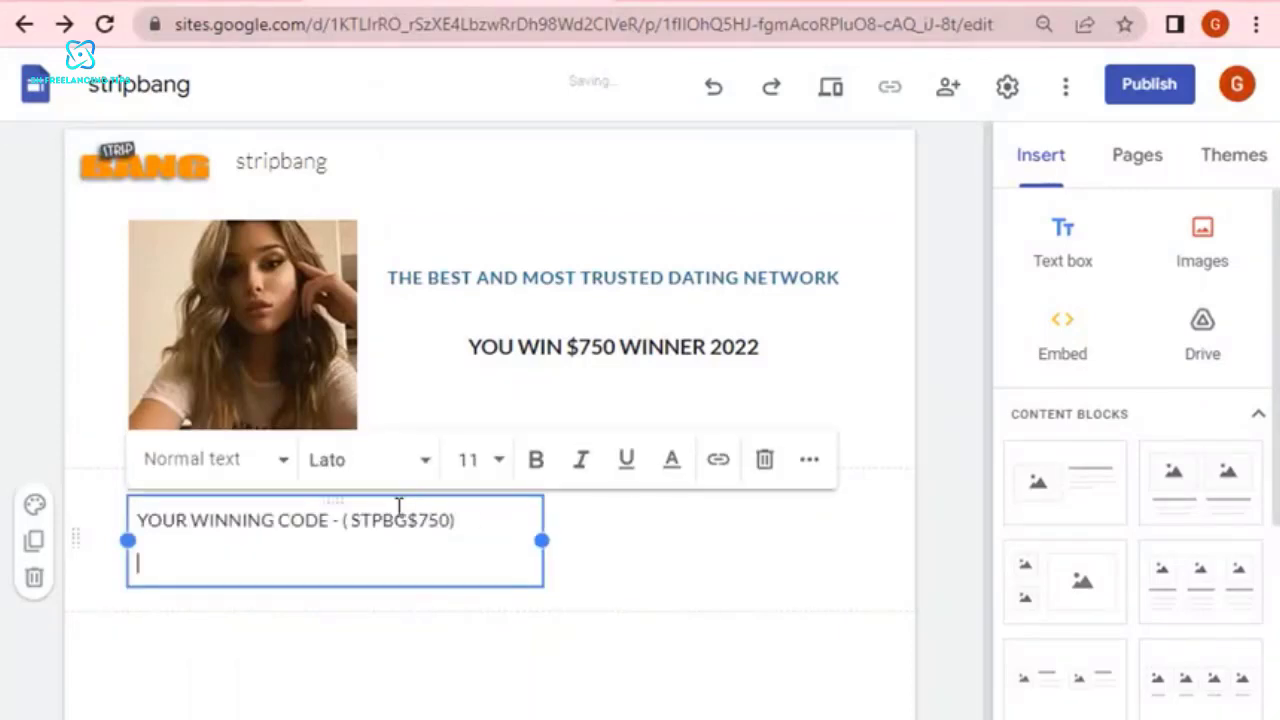
left_click(463, 686)
left_click(429, 517)
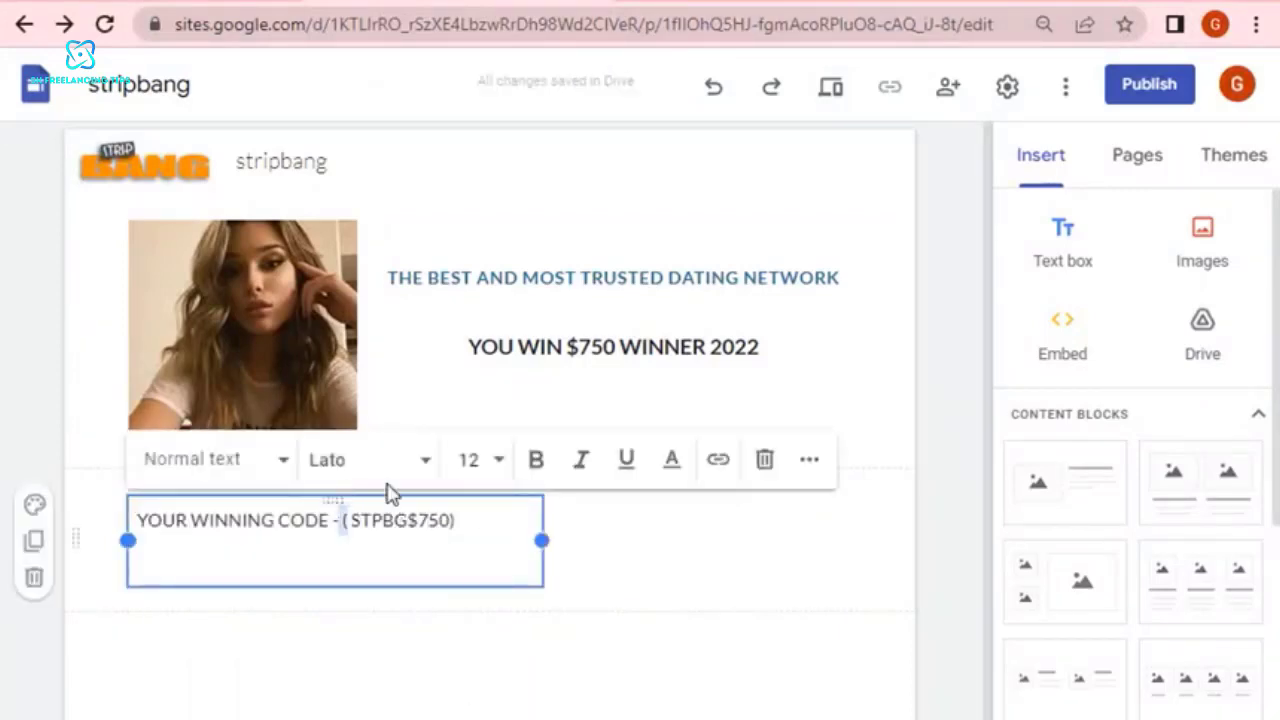
left_click_drag(341, 520, 458, 518)
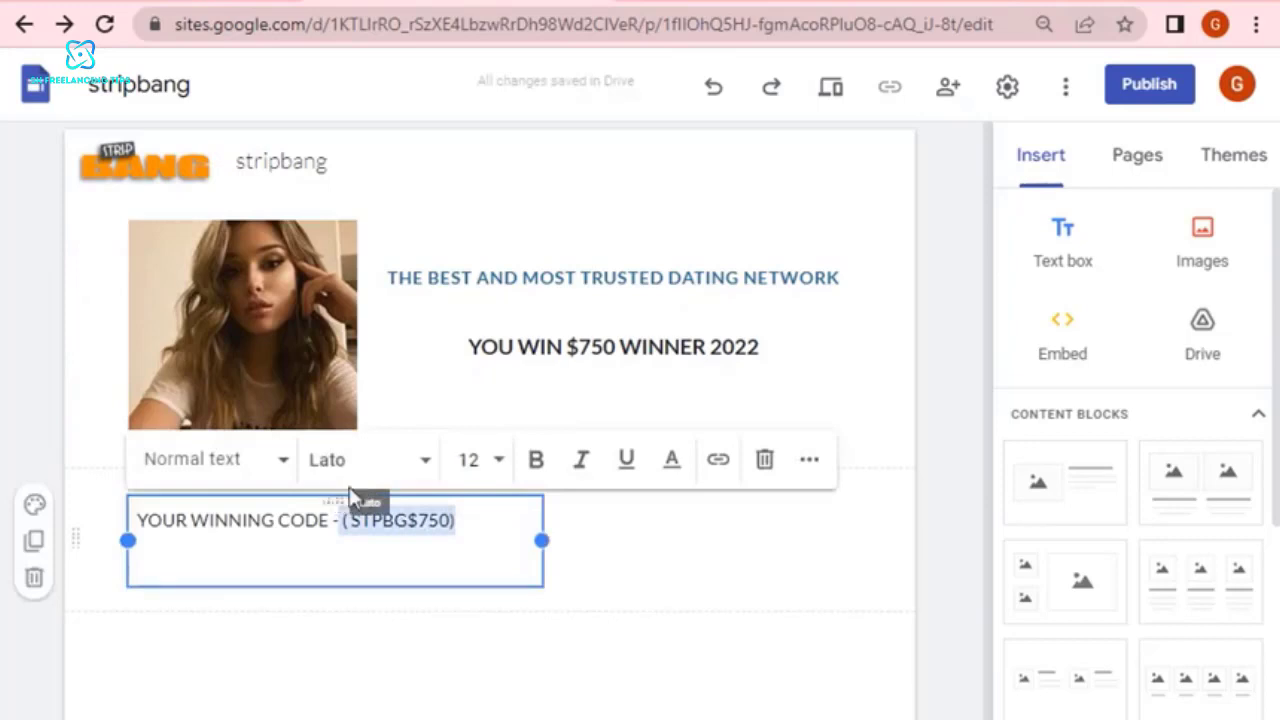
left_click_drag(344, 500, 530, 393)
left_click(660, 590)
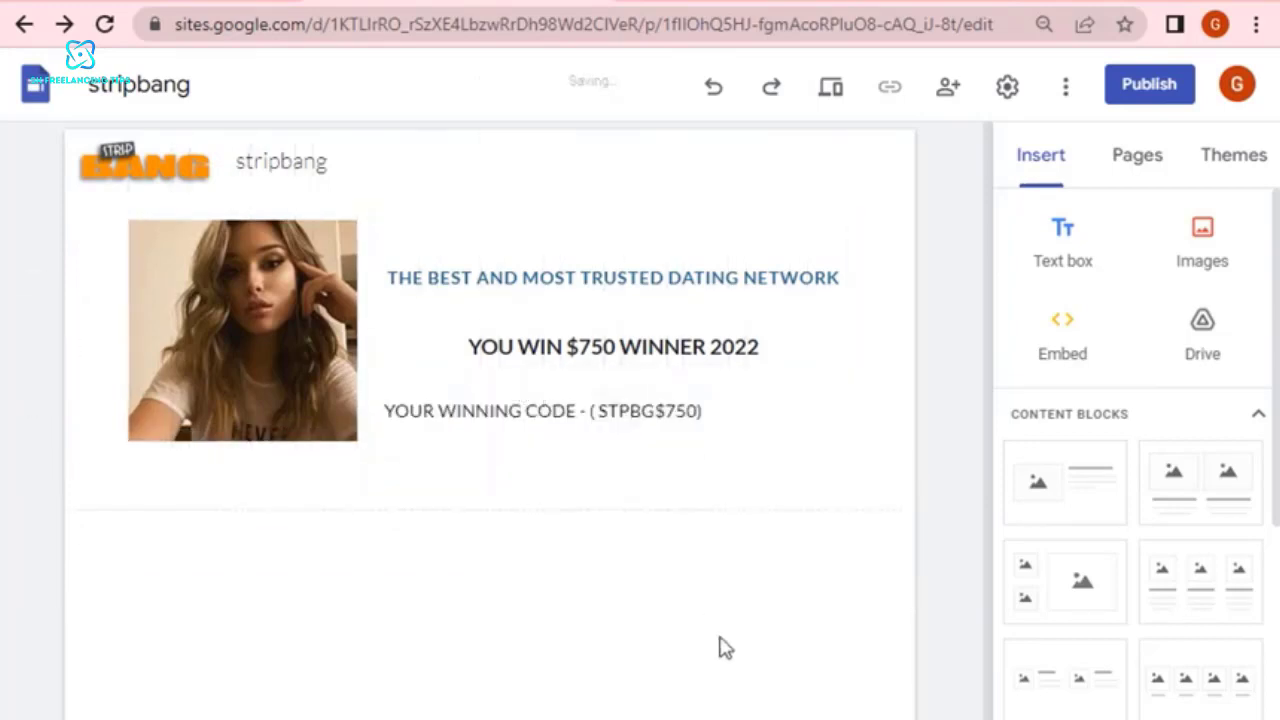
Center-align the "YOUR WINNING CODE" line beneath "YOU WIN $750 WINNER 2022".
left_click(610, 411)
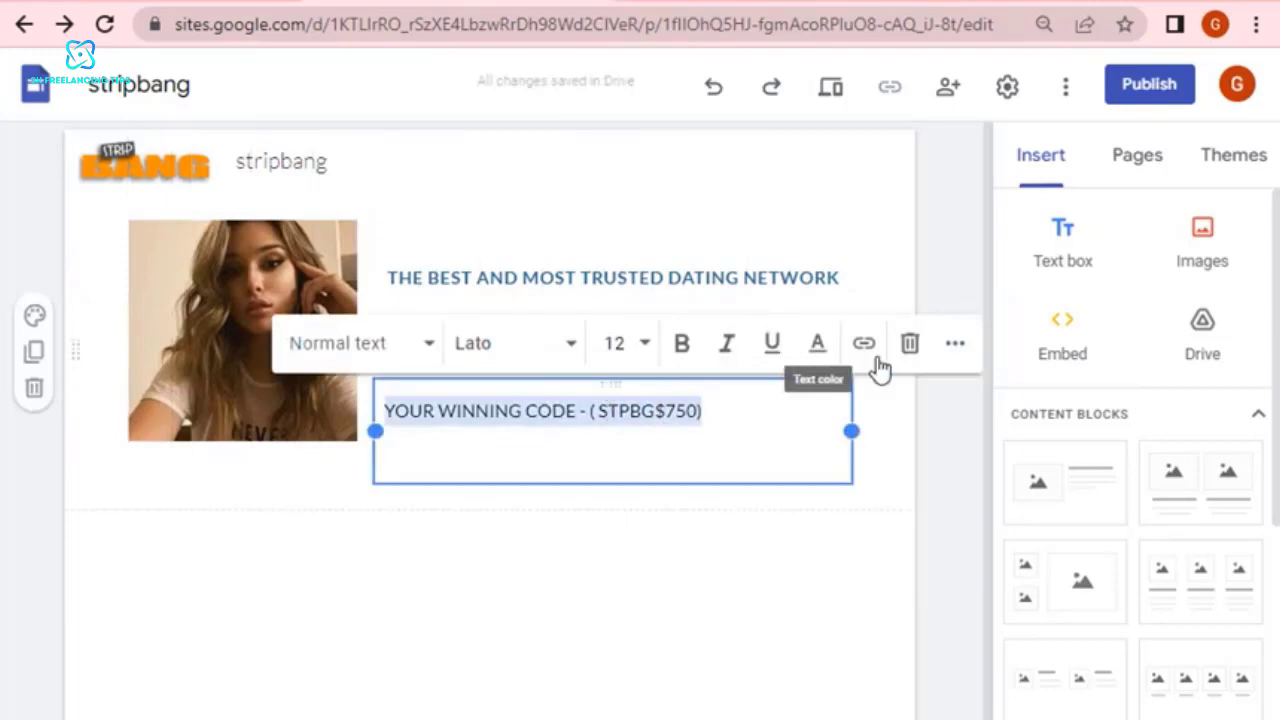
left_click(955, 345)
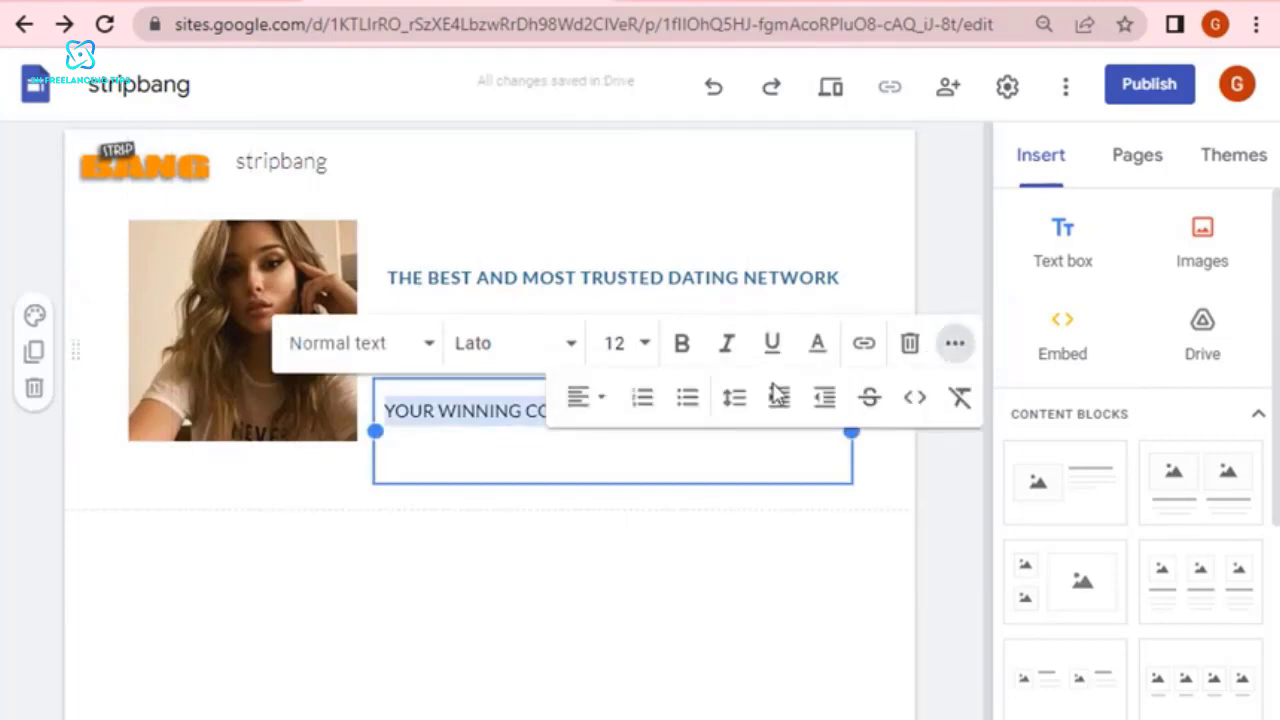
left_click(582, 402)
left_click(580, 462)
left_click(645, 628)
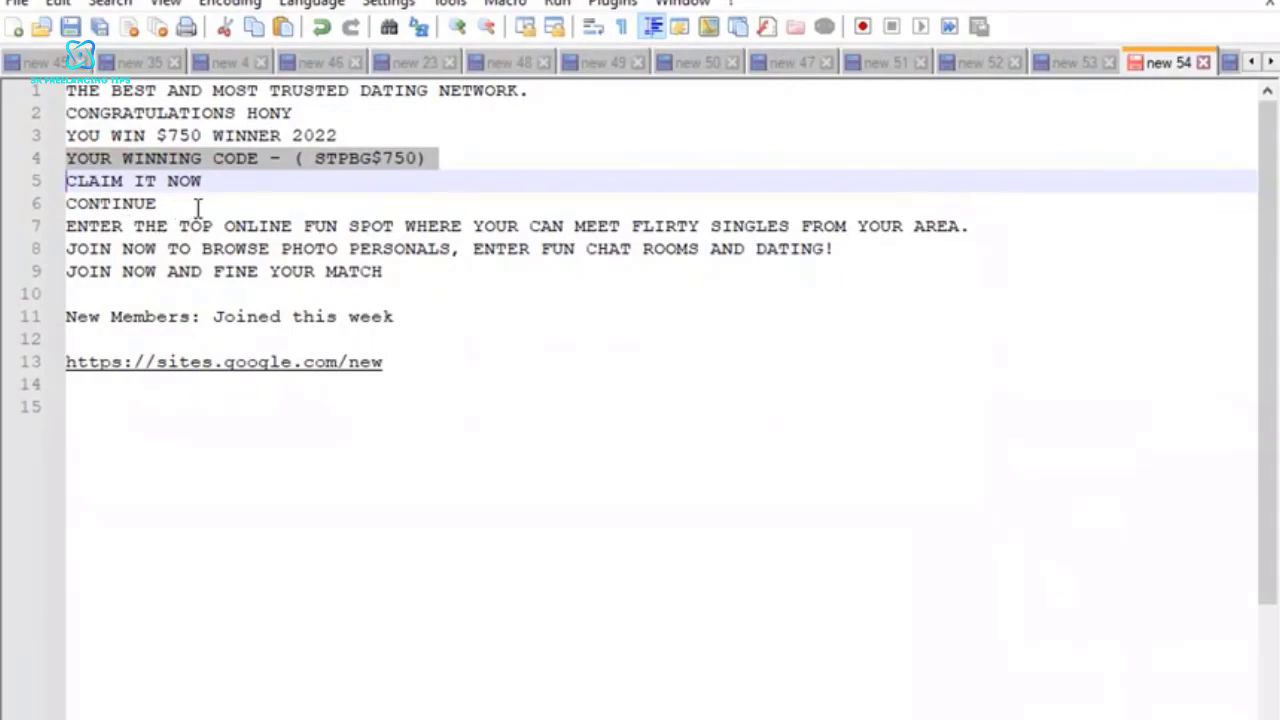
Switch to the Notepad++ notes and copy the word "CONTINUE".
left_click_drag(162, 203, 52, 214)
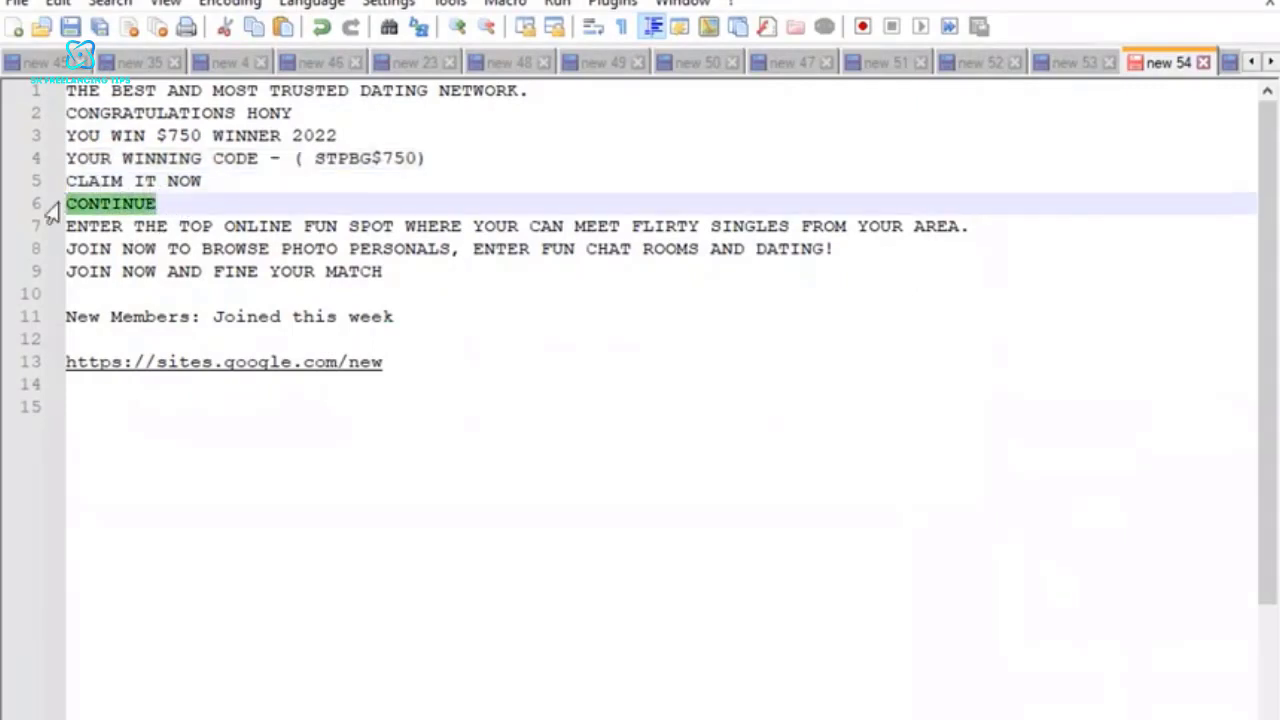
right_click(101, 208)
left_click(165, 249)
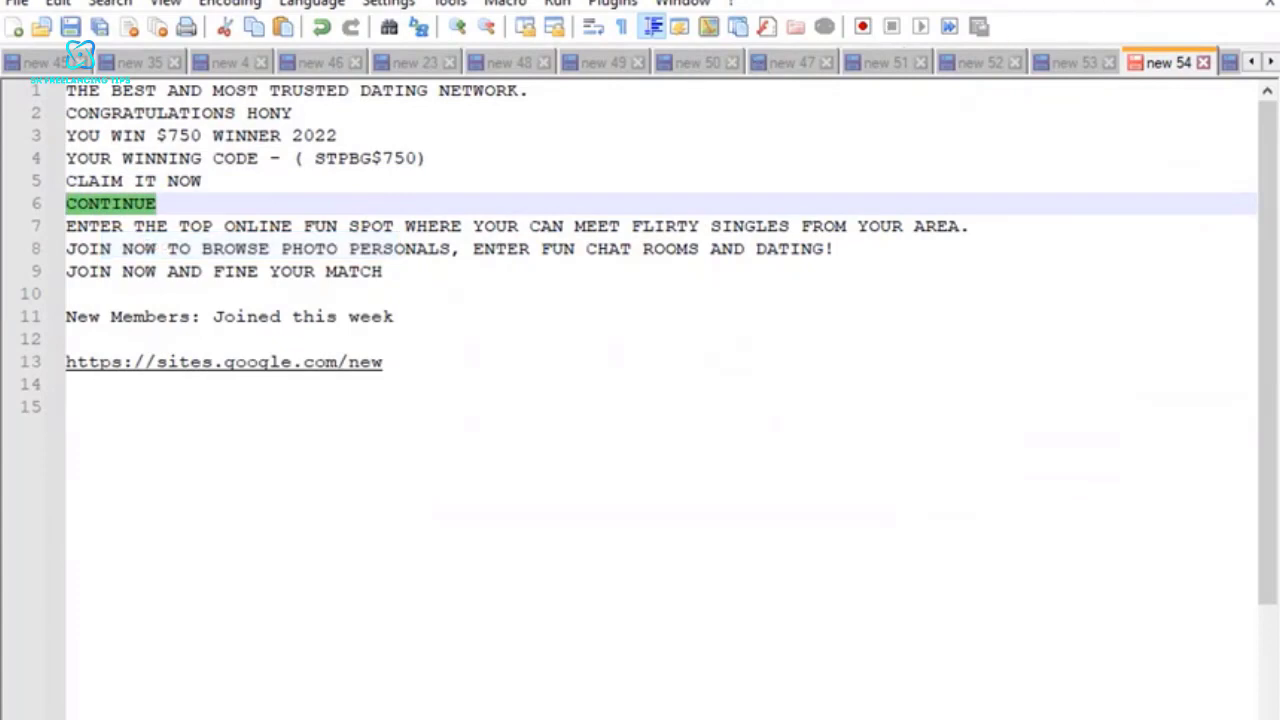
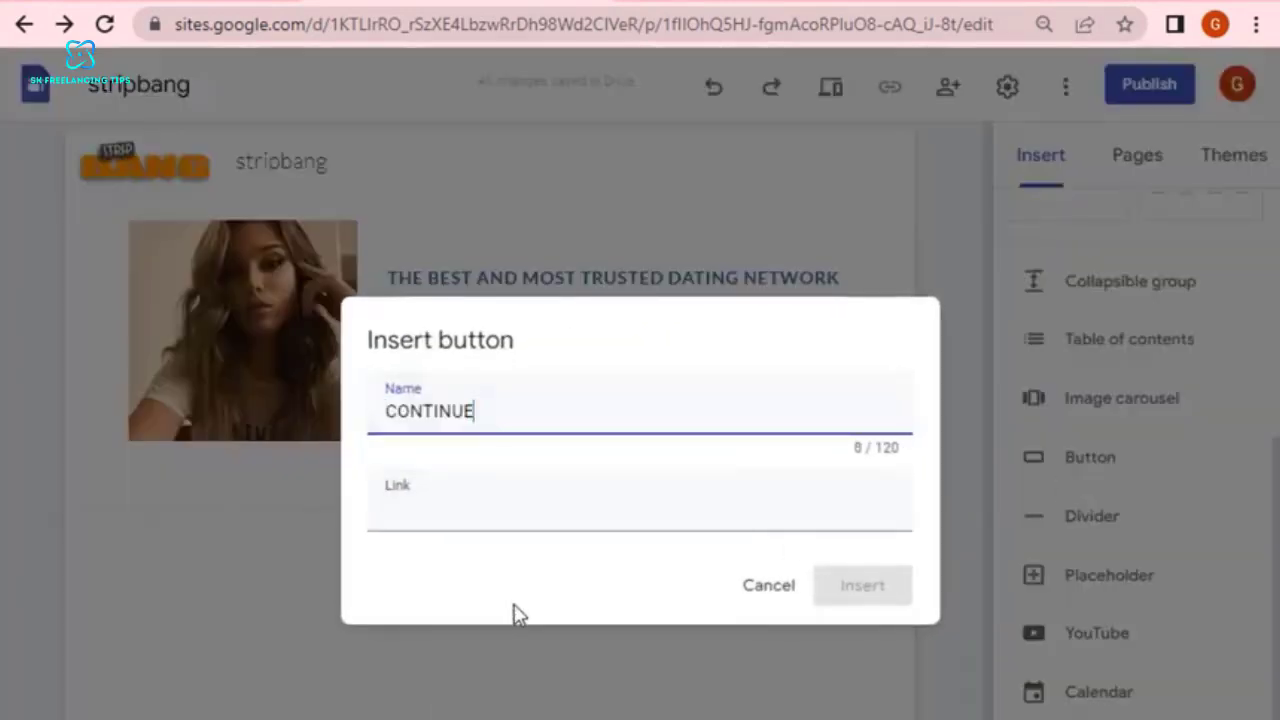
On the Revolution Force page for the STRIPBANG SOI US/UK/AU/CA offer, add the affiliate's name as sub ID and copy the resulting tracking link.
left_click(454, 496)
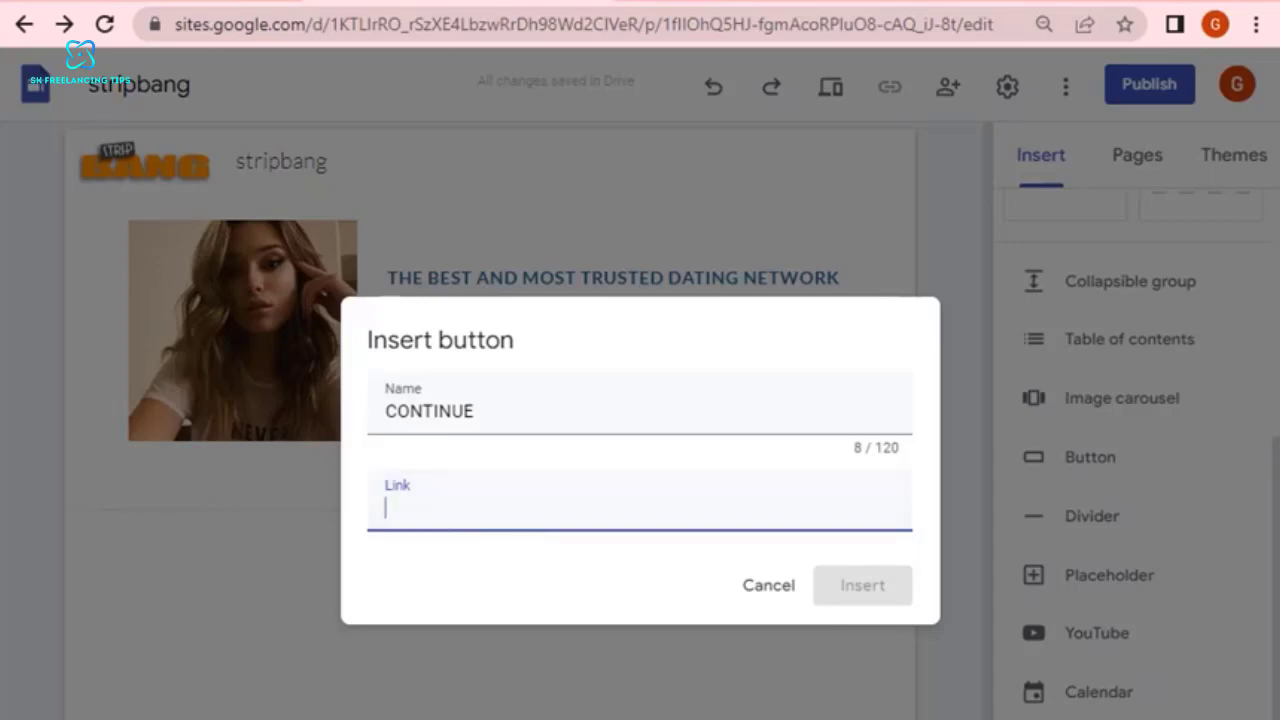
key("alt+Tab")
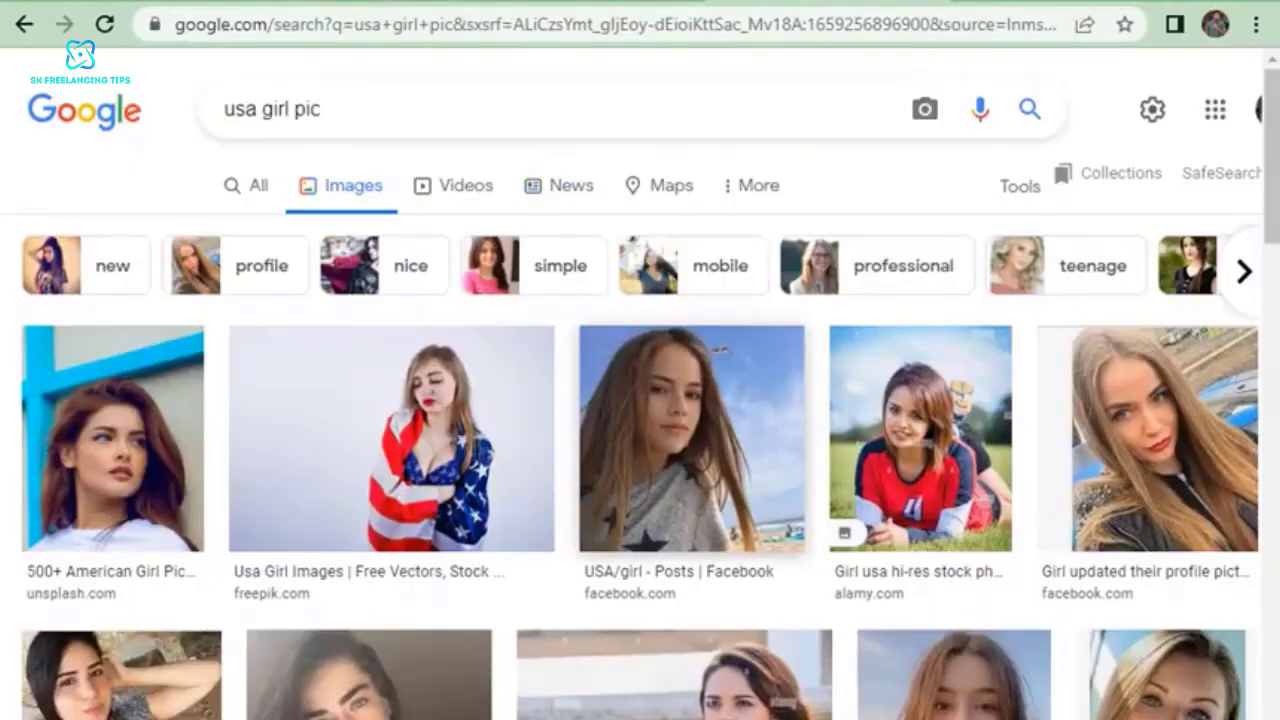
left_click(650, 3)
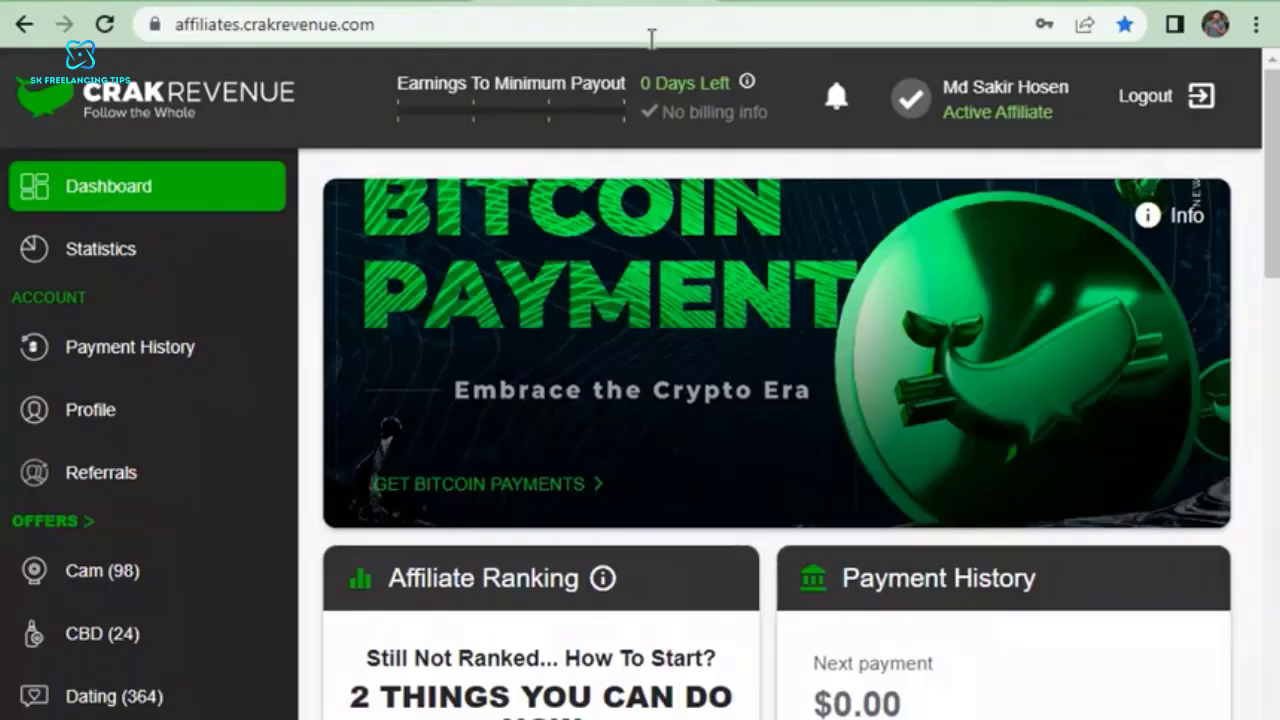
left_click(923, 5)
left_click(451, 62)
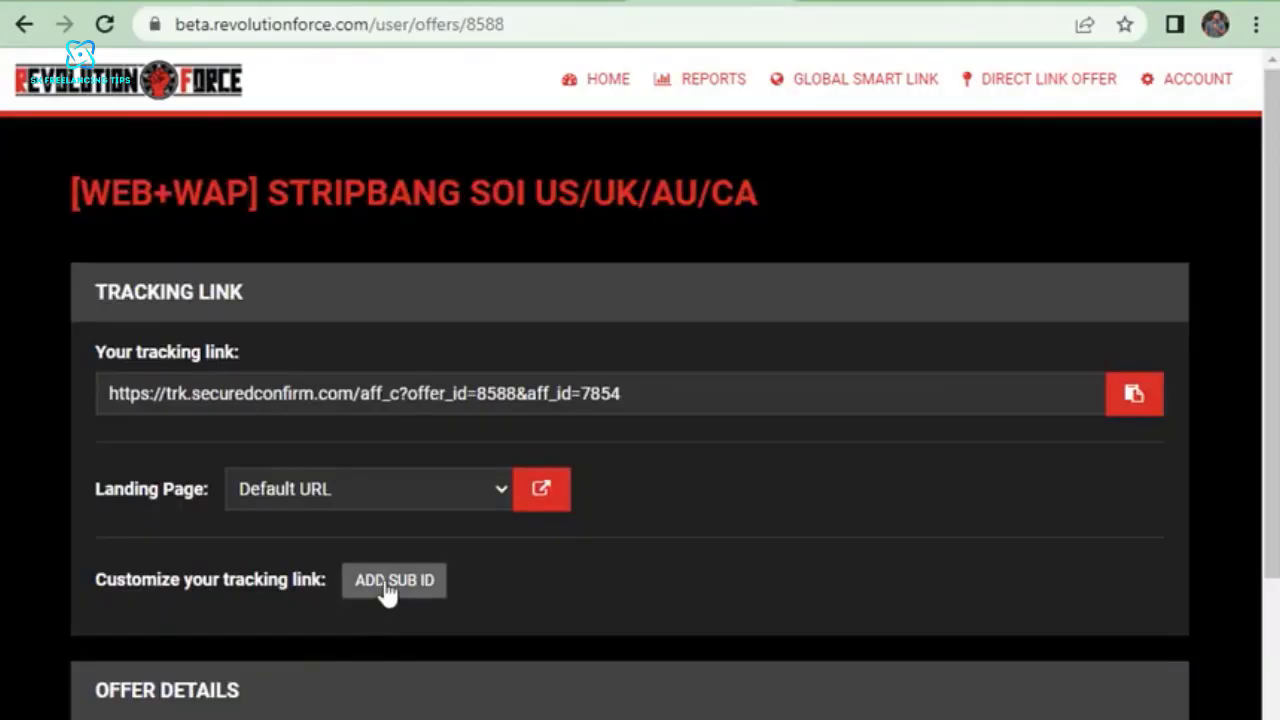
left_click(388, 591)
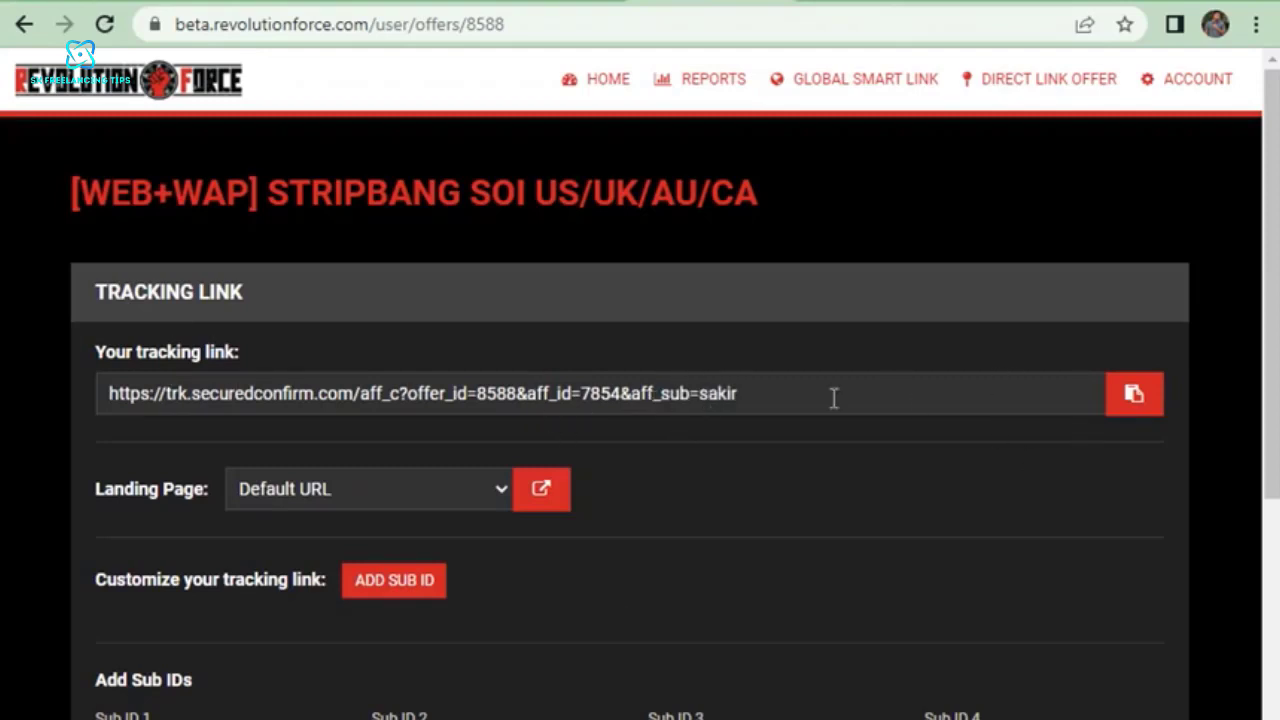
left_click(1134, 395)
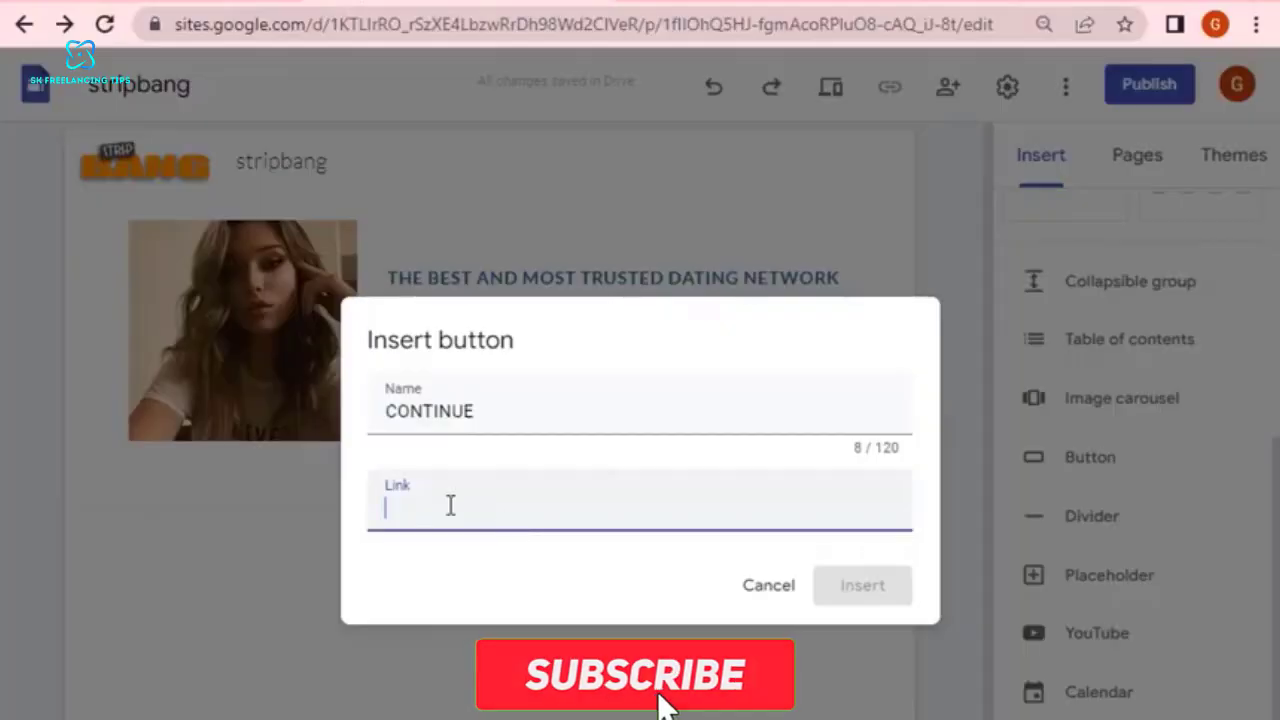
Return to the Google Sites editor, paste the copied tracking link as the CONTINUE button's link and insert the button.
right_click(450, 505)
left_click(517, 303)
left_click(880, 595)
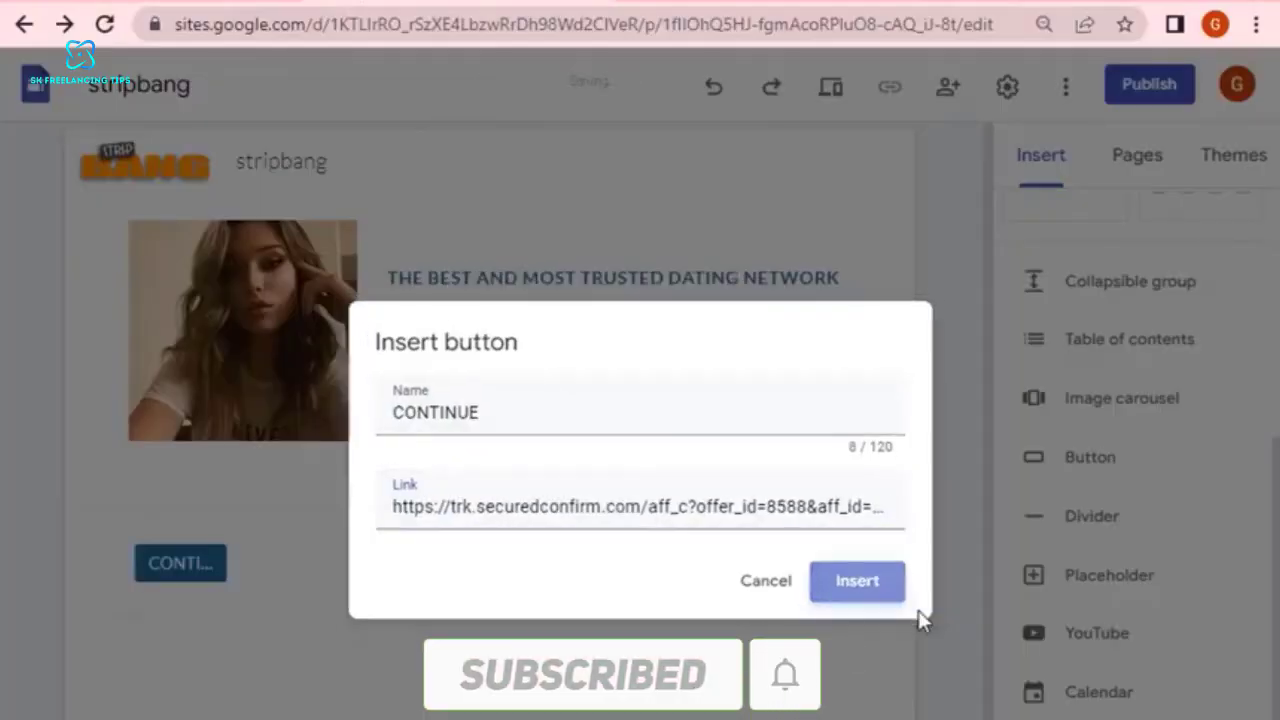
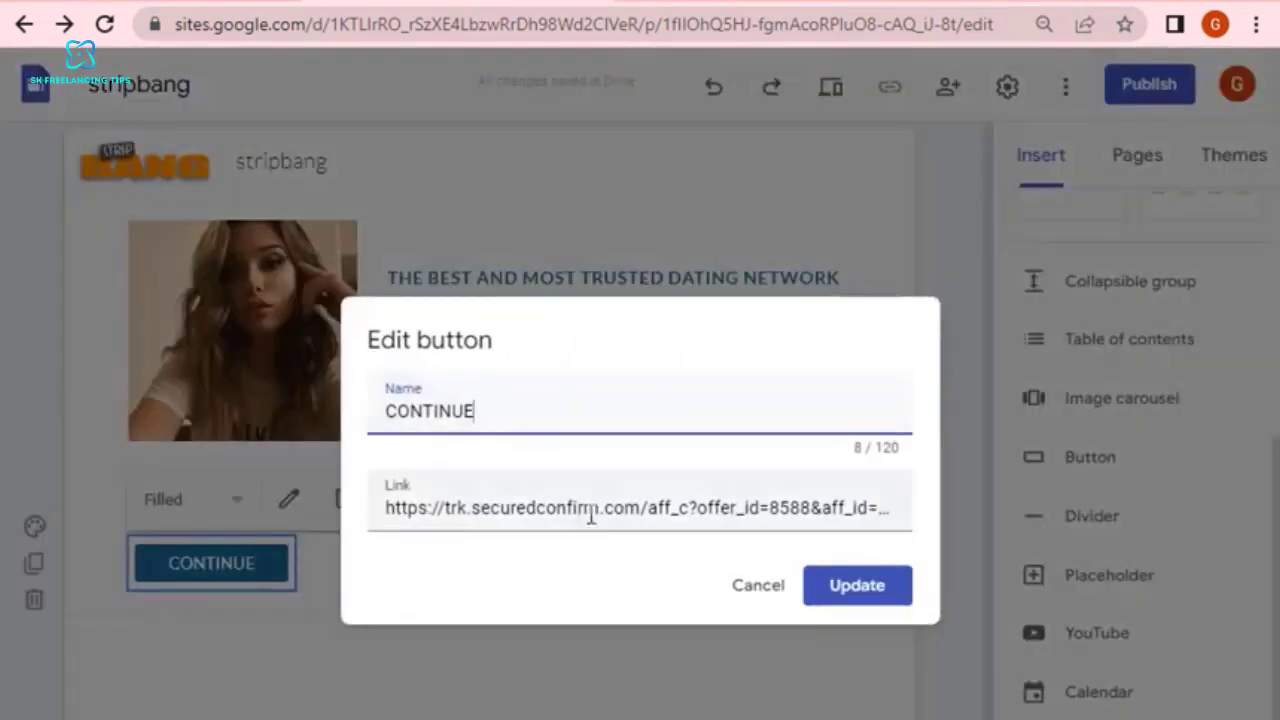
Apply the CONTINUE button's name and tracking link, and widen the button to match the width of the photo above it.
left_click(878, 586)
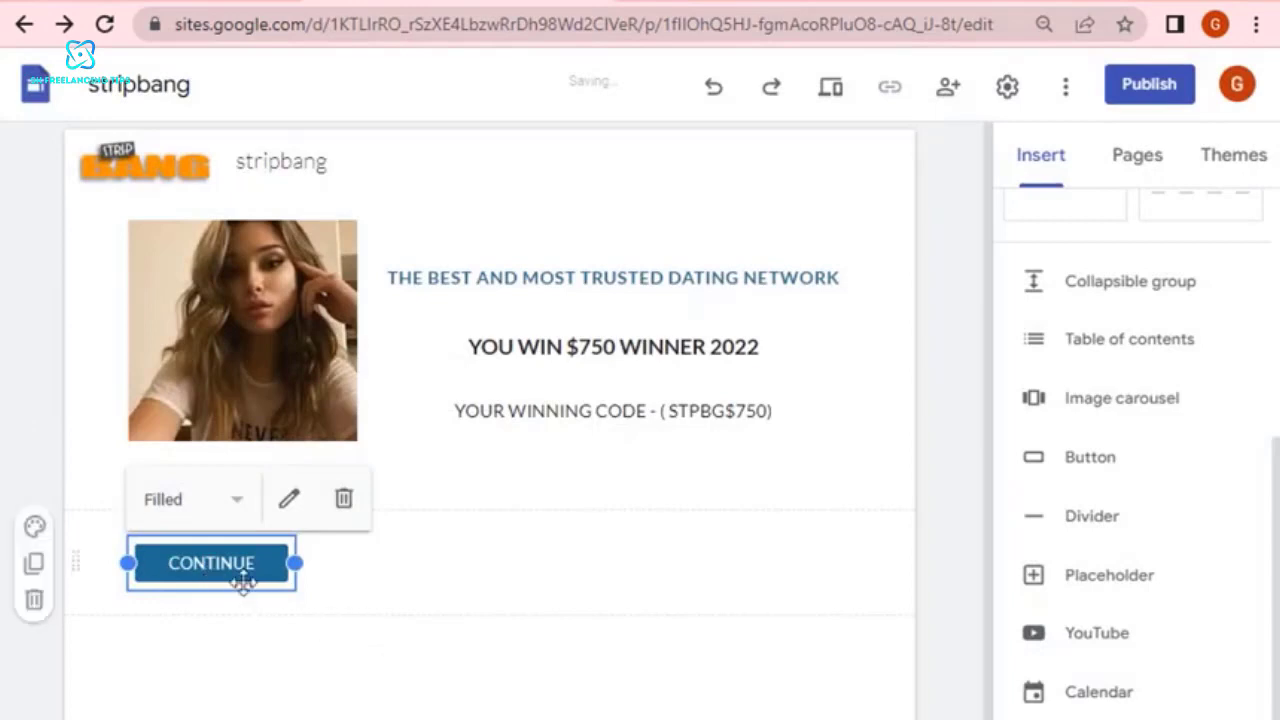
left_click_drag(295, 563, 358, 563)
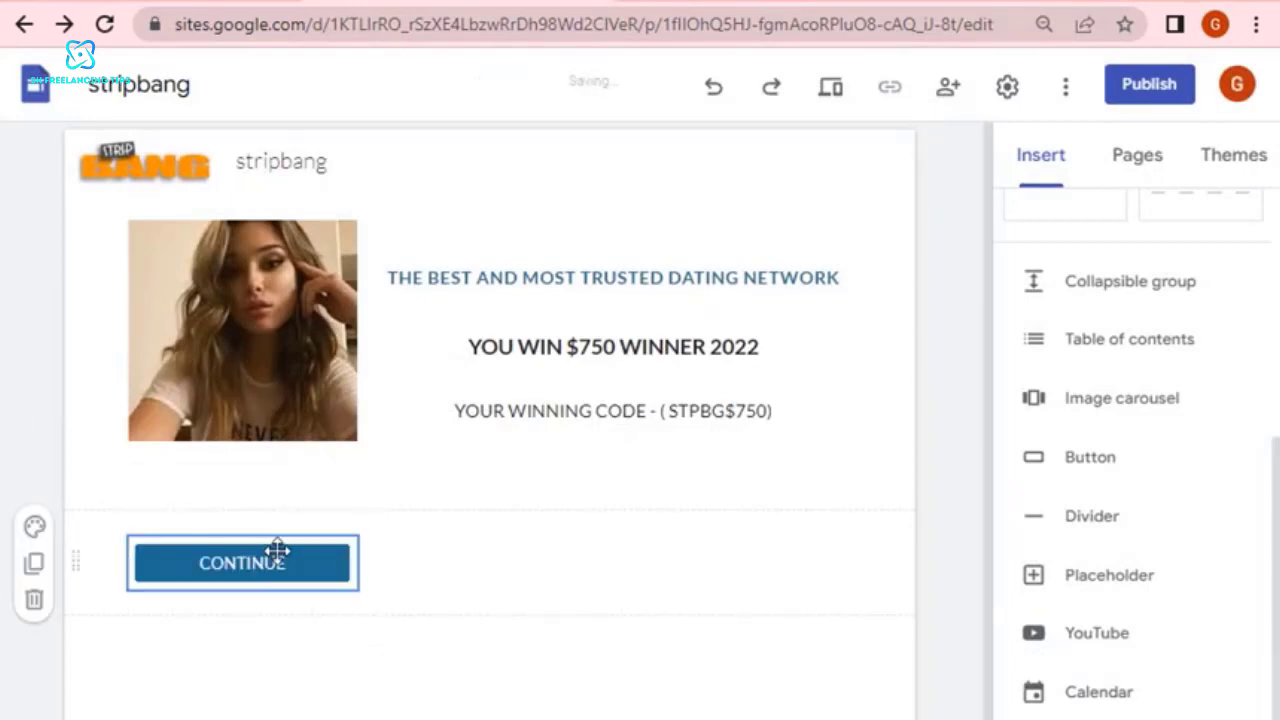
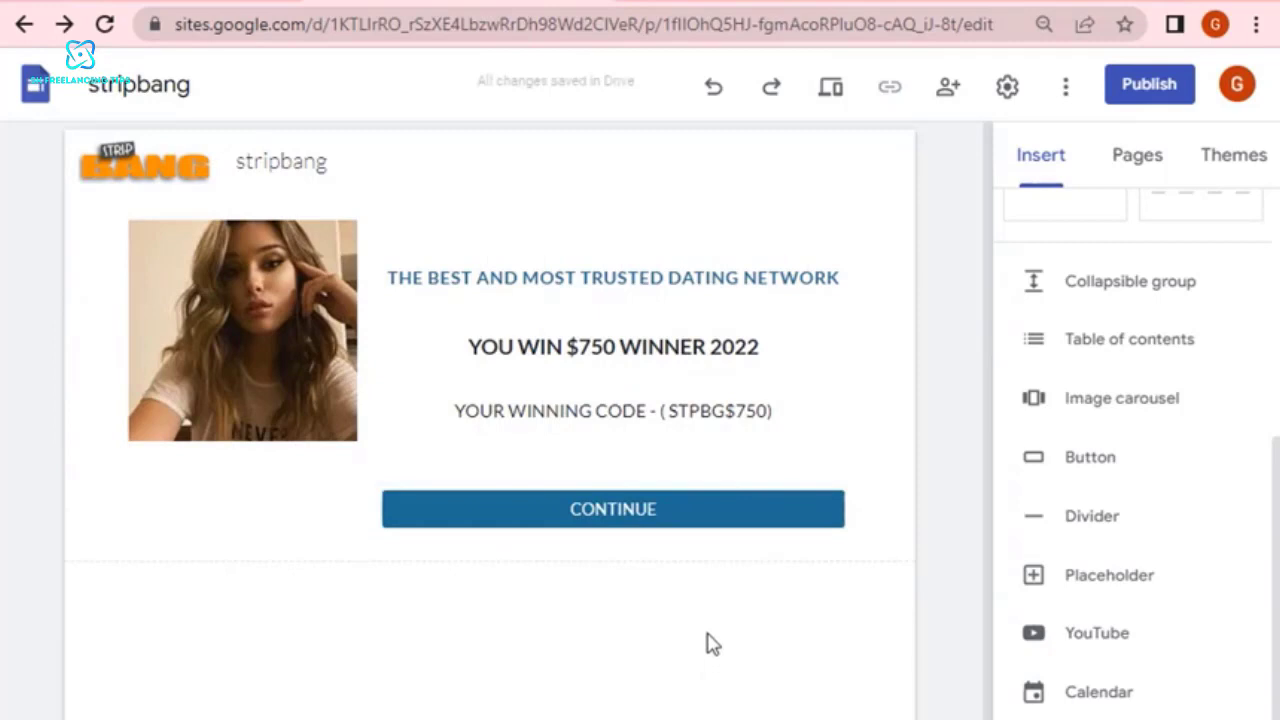
scroll(1200, 575, "up", 5)
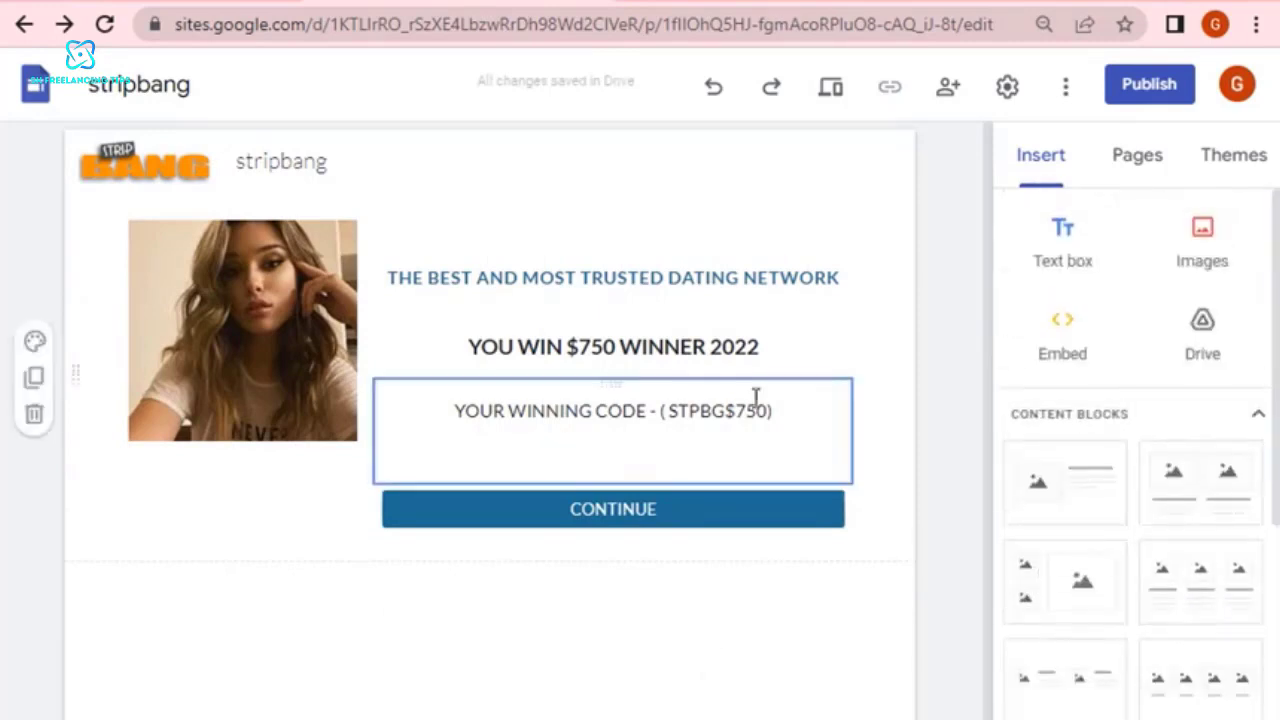
left_click_drag(645, 508, 634, 466)
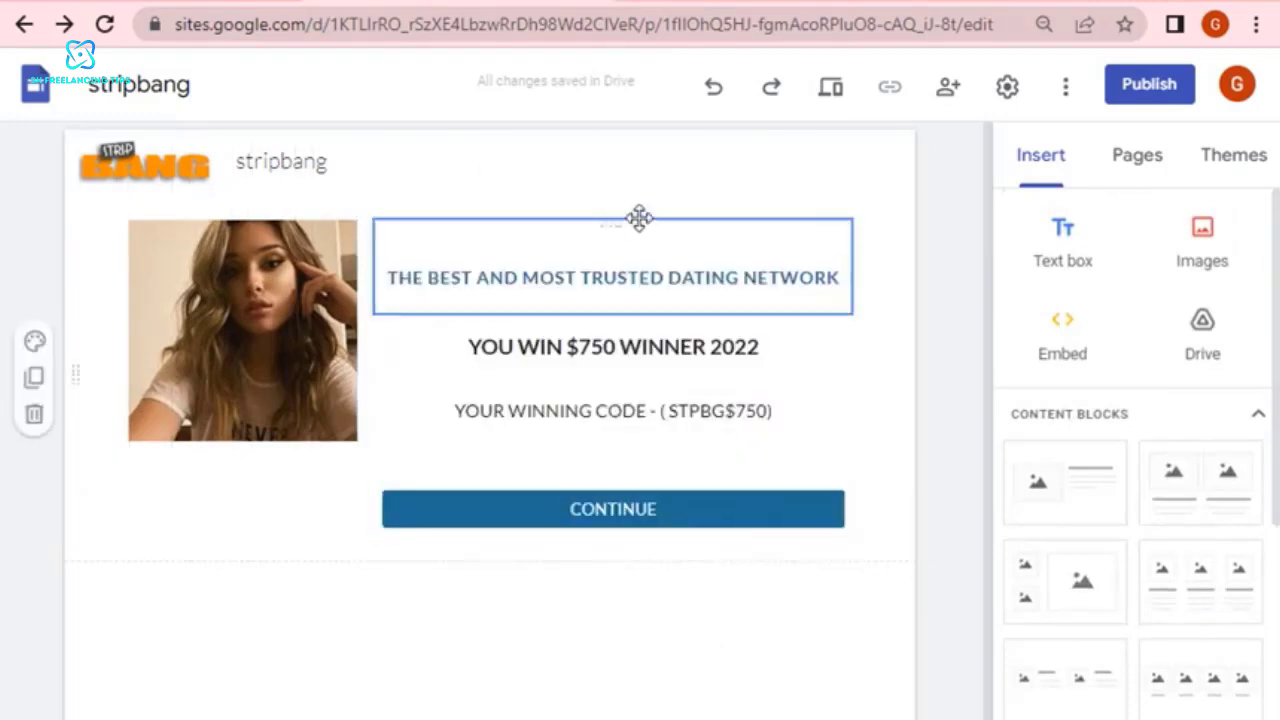
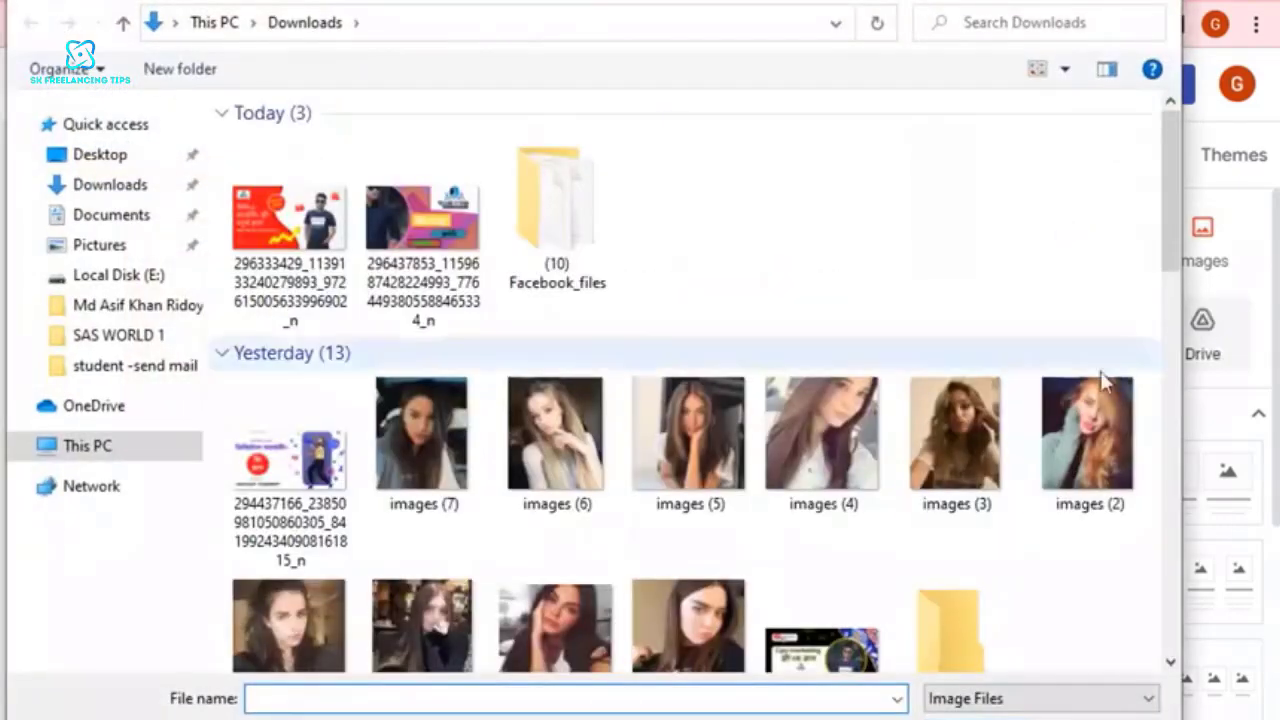
Insert the photo images (7) from Downloads in a new section below the CONTINUE button and slightly reduce its height.
double_click(415, 433)
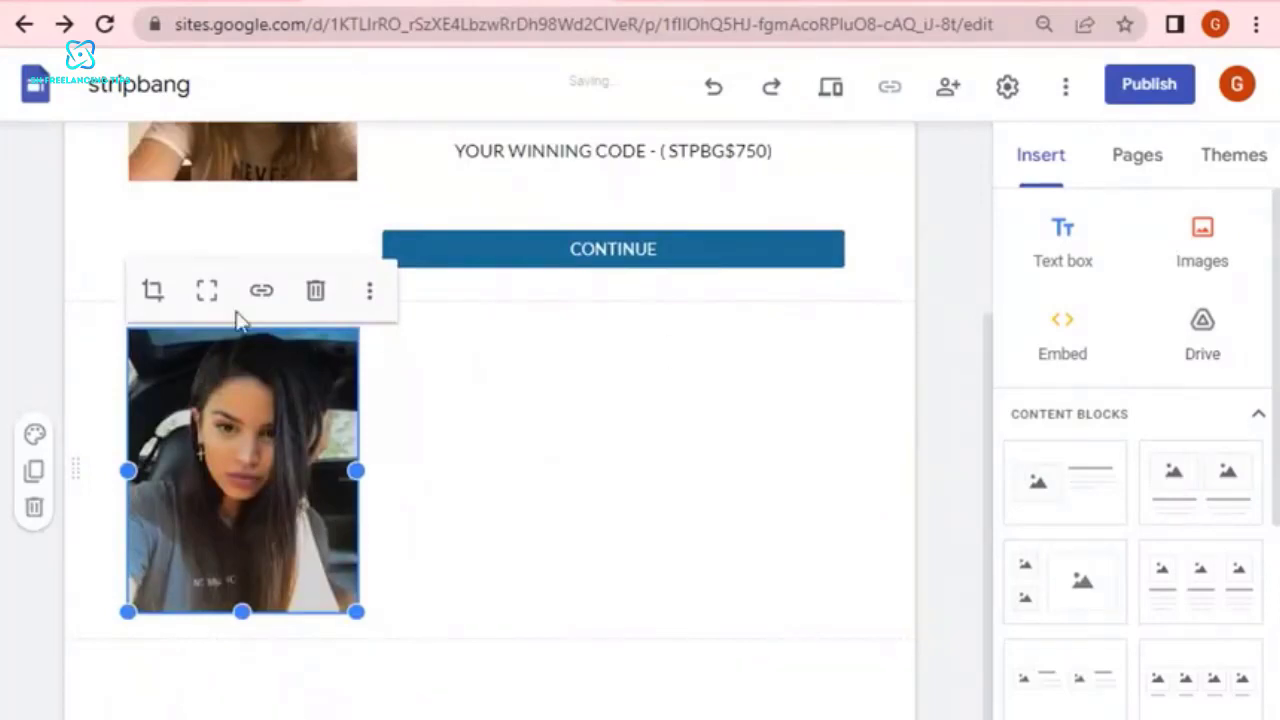
left_click_drag(356, 611, 349, 606)
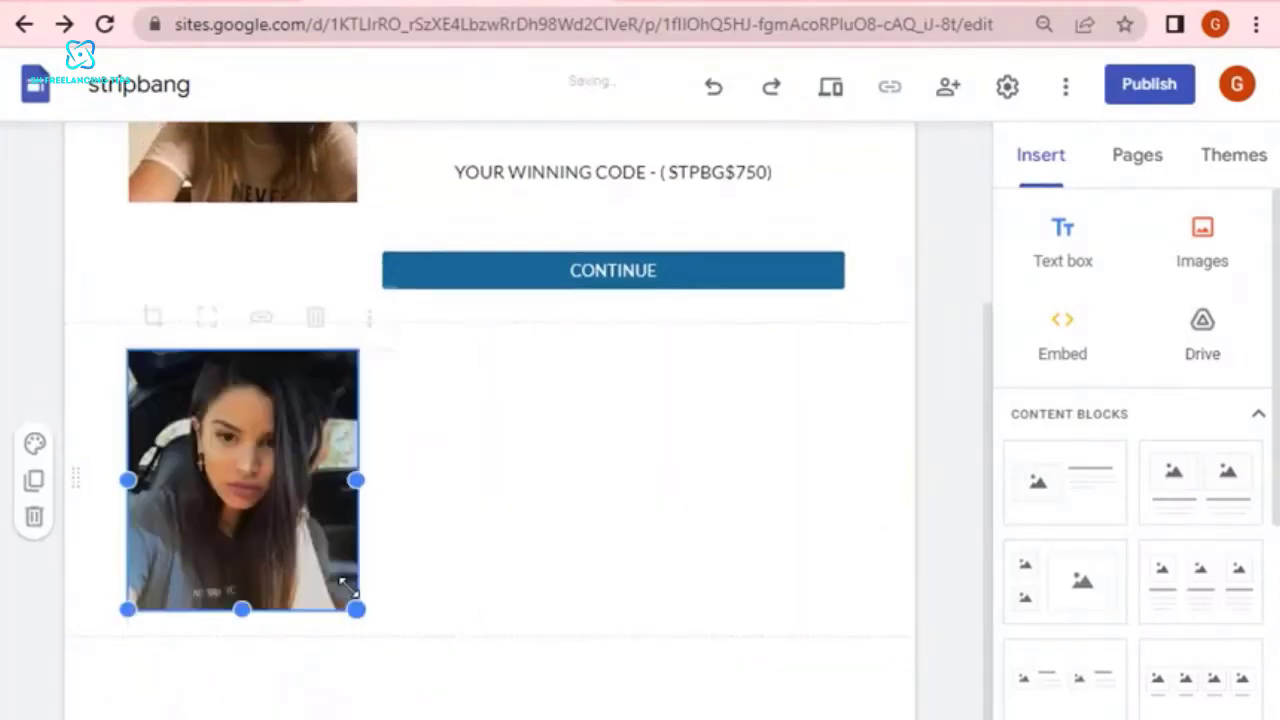
Paste the affiliate tracking URL as the link for the newly inserted photo.
left_click(262, 313)
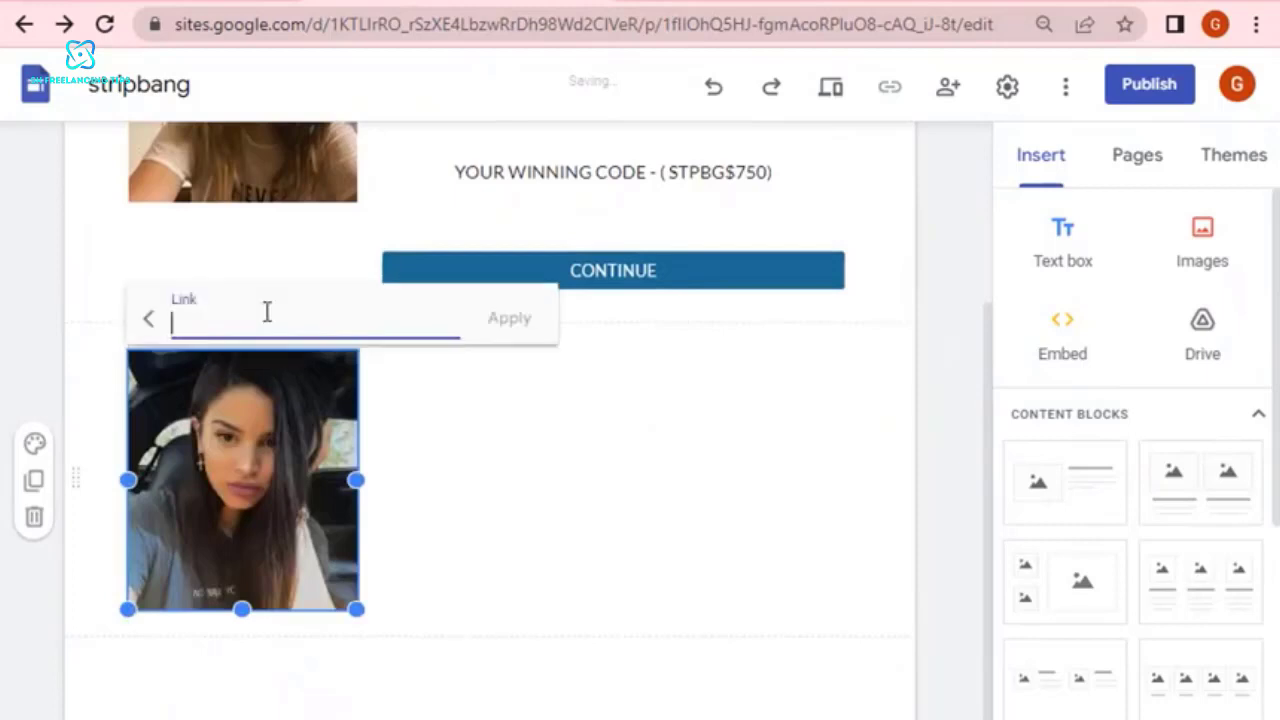
right_click(266, 313)
left_click(329, 509)
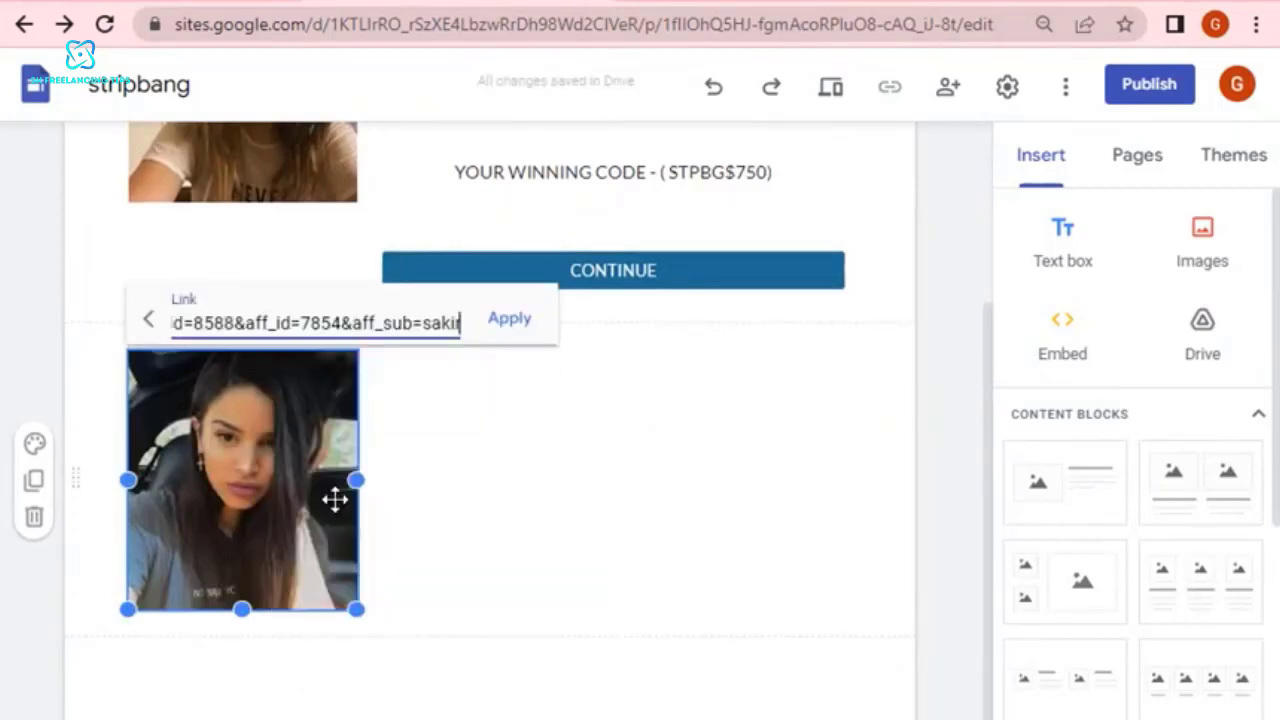
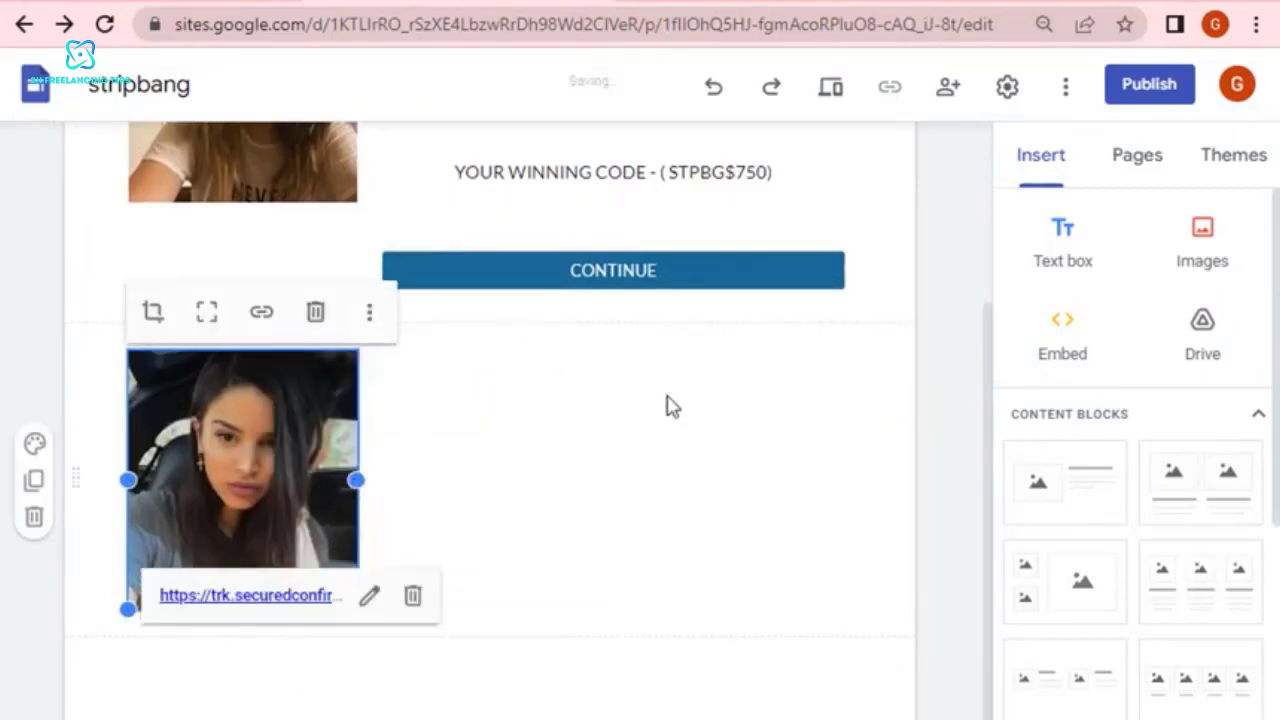
Deselect the linked lower photo and select the upper photo beside the dating network text lines.
left_click(638, 438)
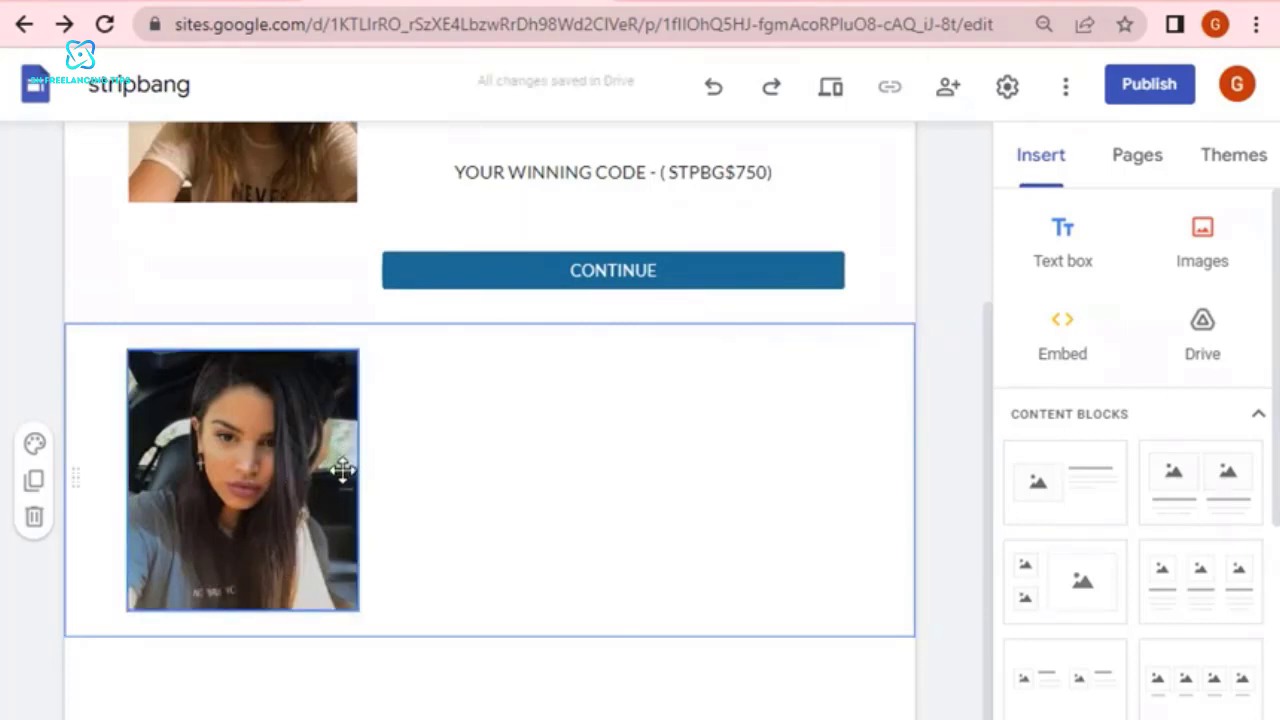
scroll(342, 470, "up", 2)
left_click(277, 325)
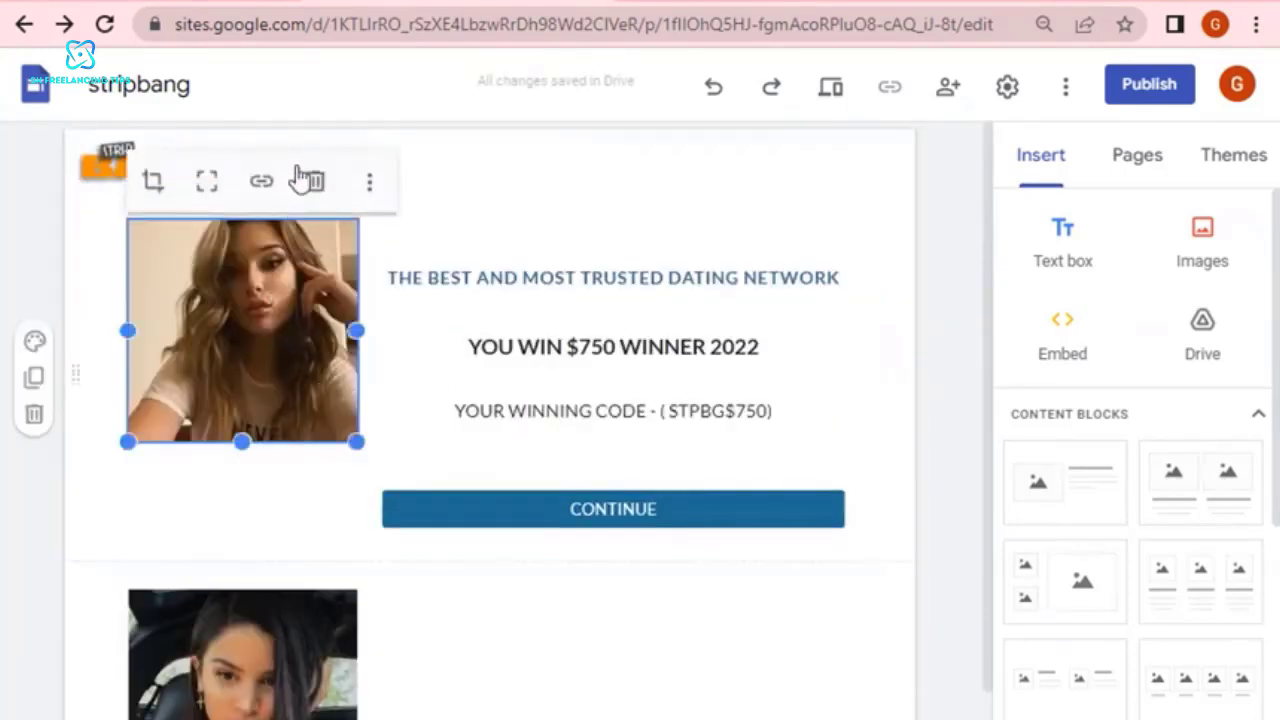
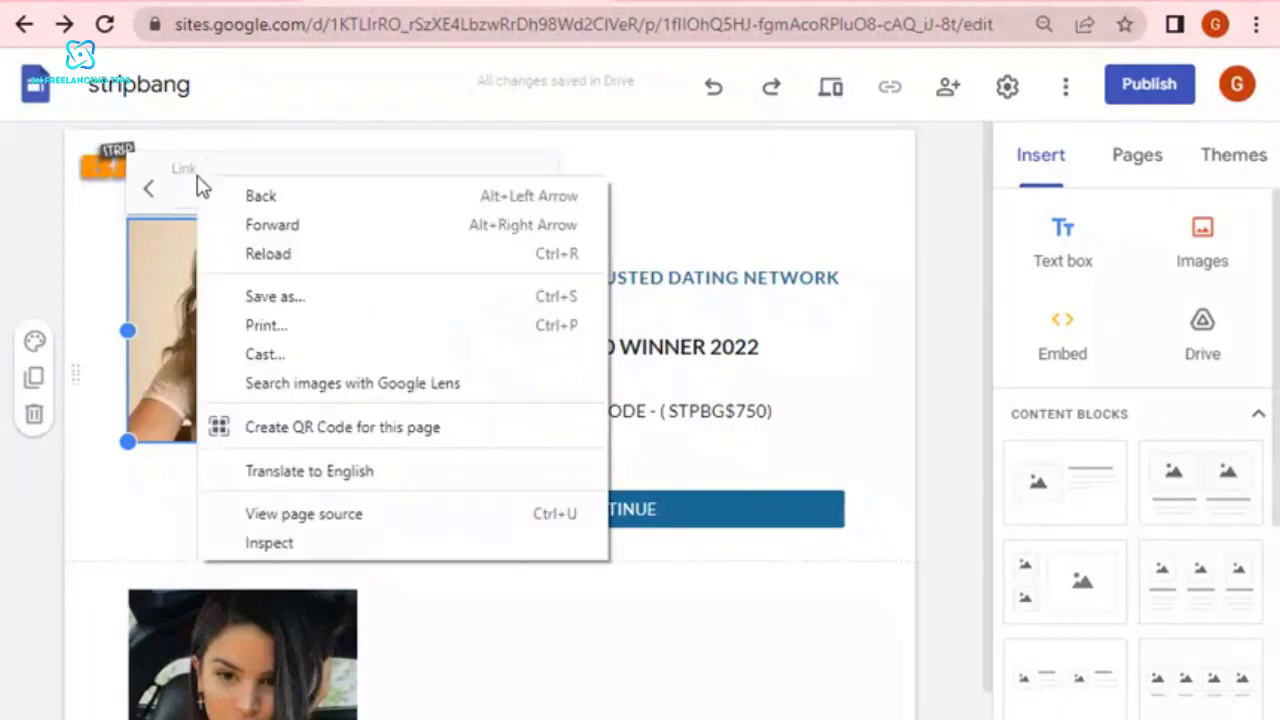
Dismiss the context menu and insert the trk.securedconfirm.com affiliate tracking link as a whole-page embed by URL.
key("Escape")
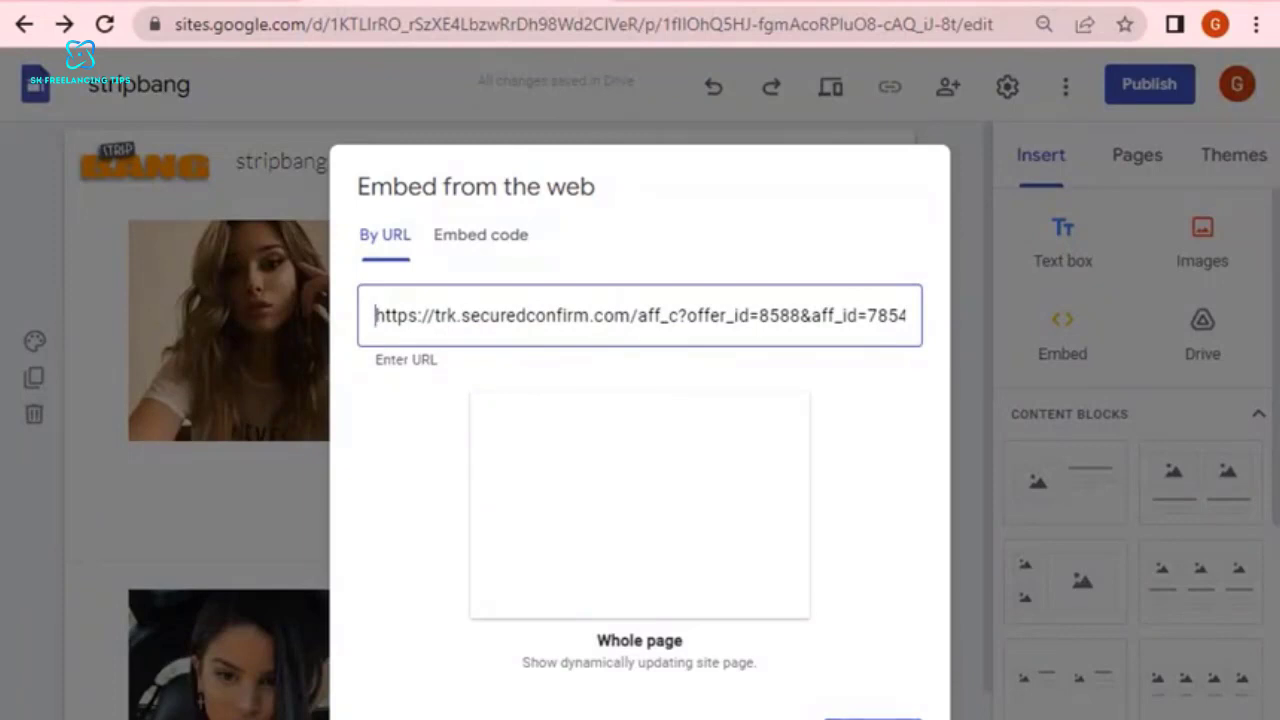
left_click(872, 718)
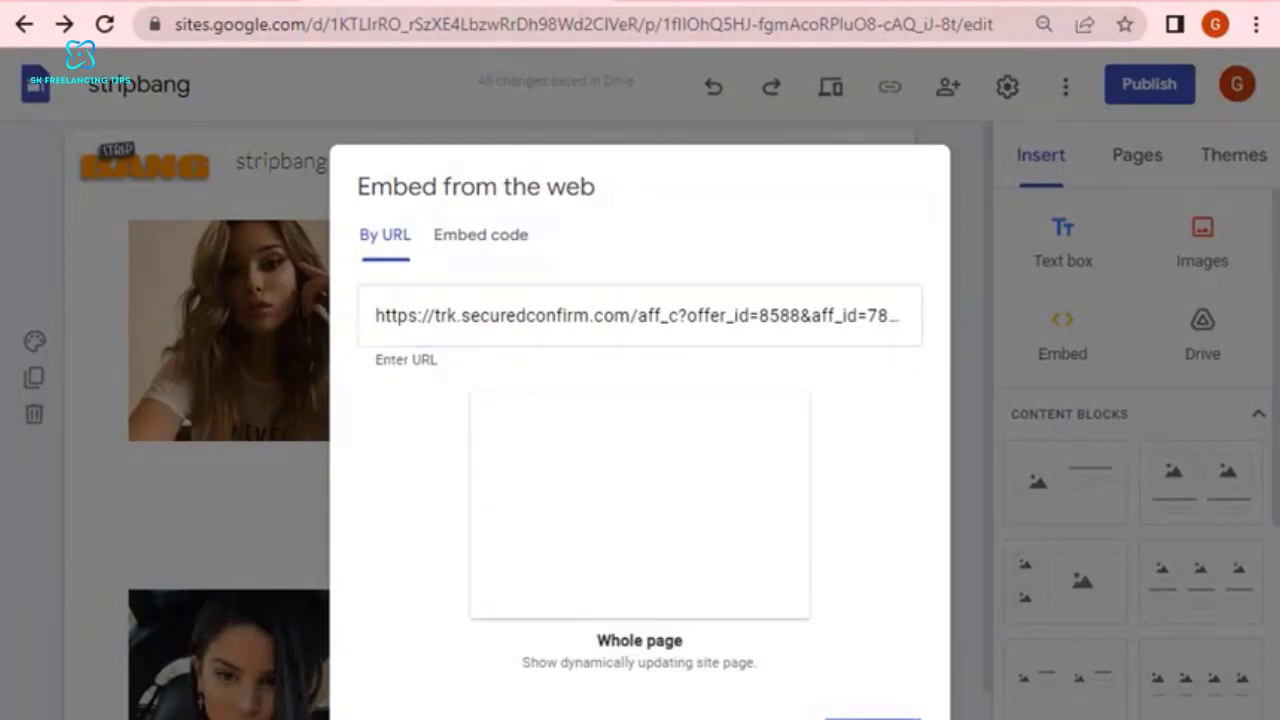
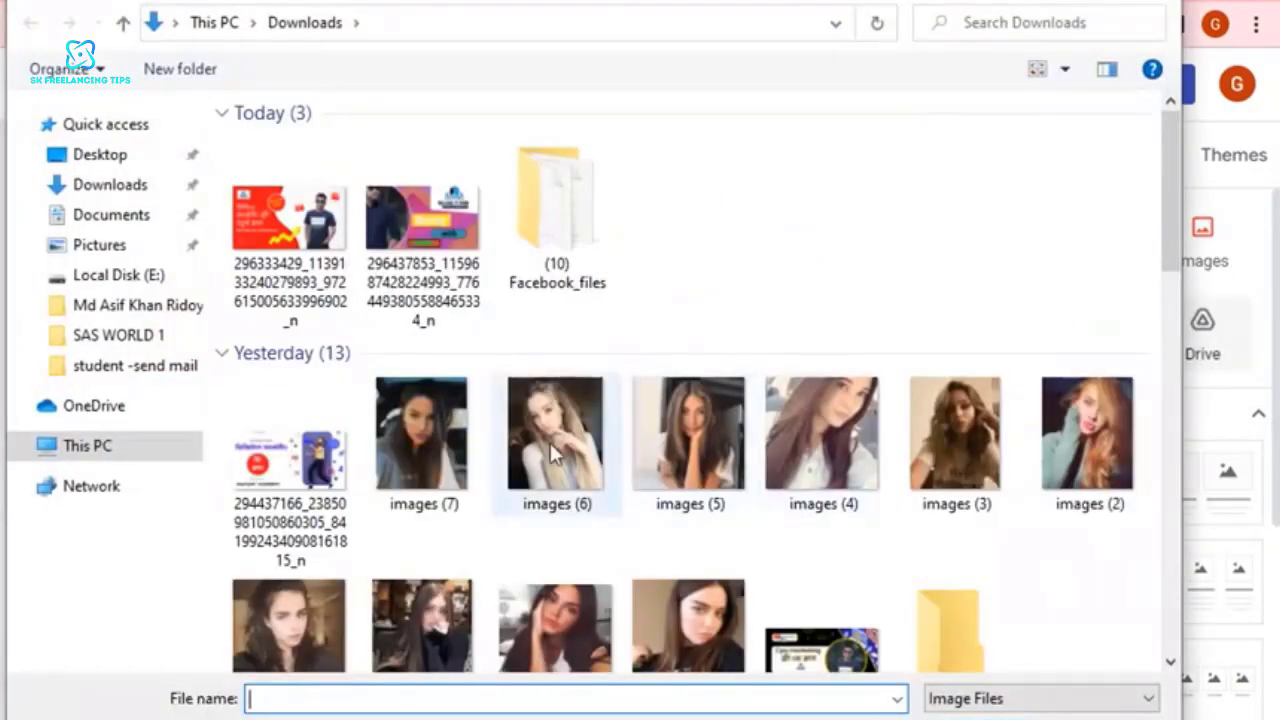
Upload the images (6) photo from Downloads and place it beside the first photo in the row below the CONTINUE button.
double_click(575, 445)
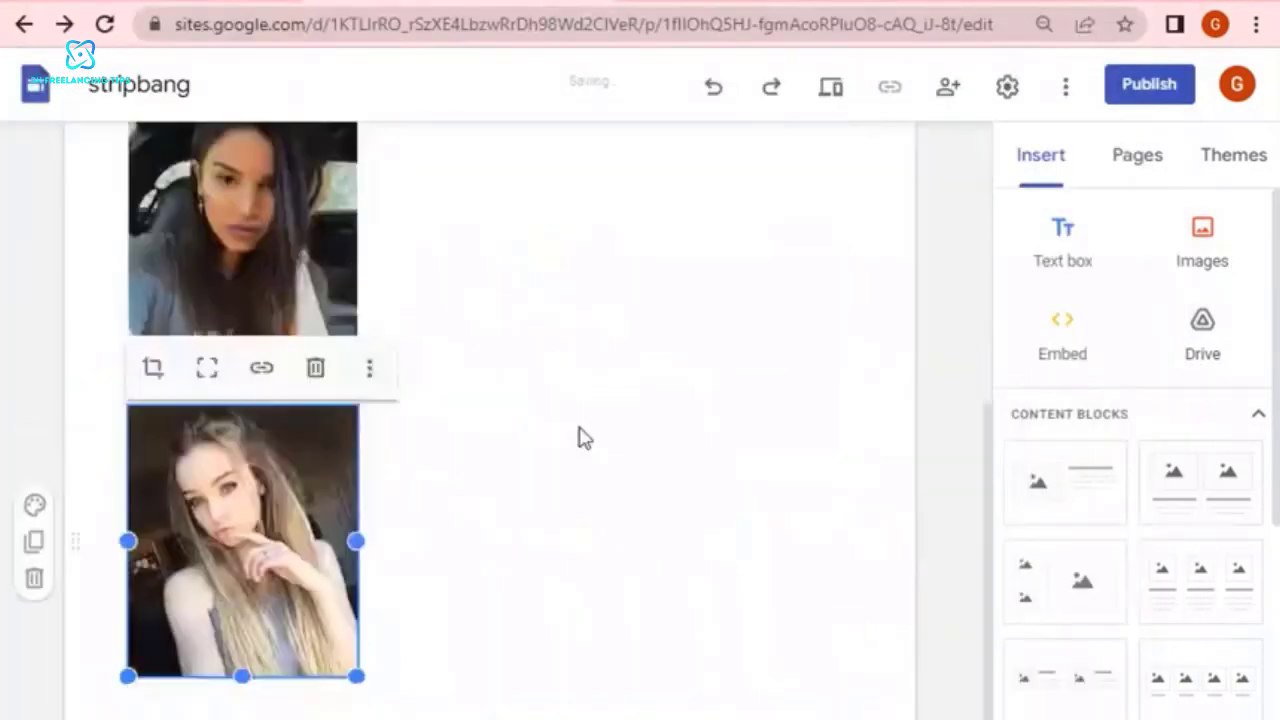
left_click_drag(258, 483, 466, 653)
scroll(608, 584, "down", 3)
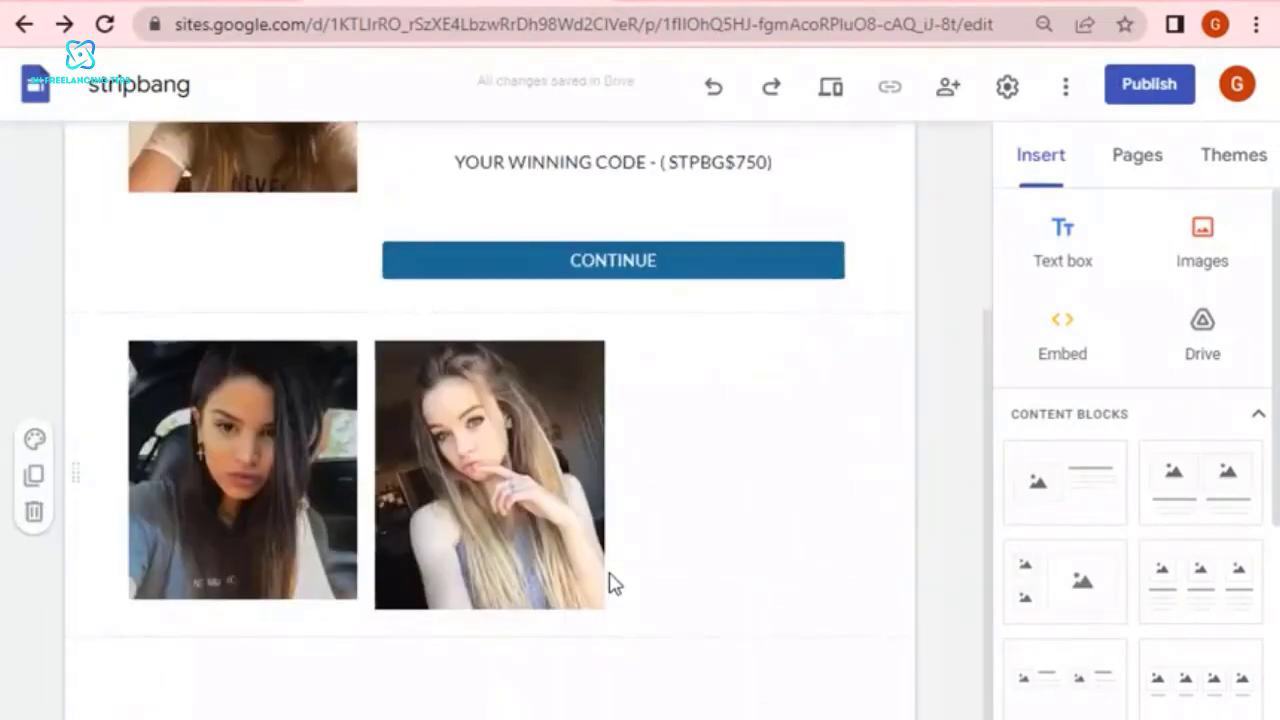
Link the middle photo in the row to the copied affiliate tracking URL.
left_click(527, 452)
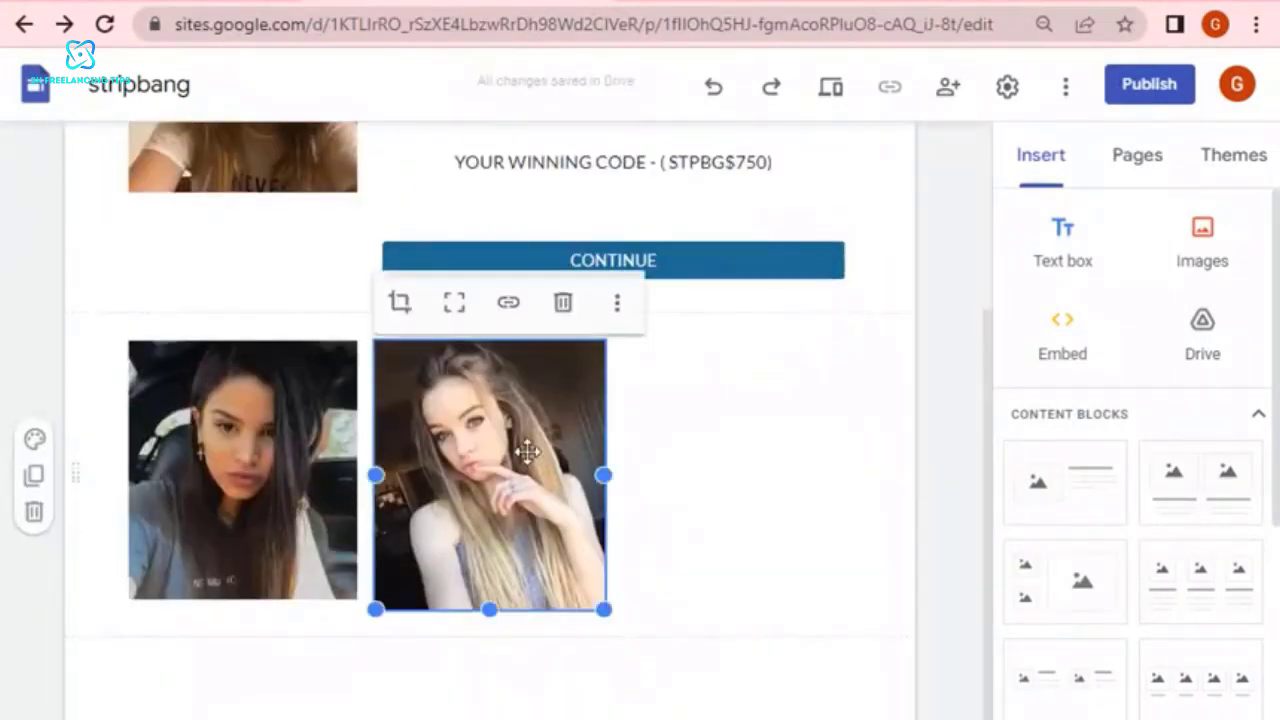
left_click(509, 304)
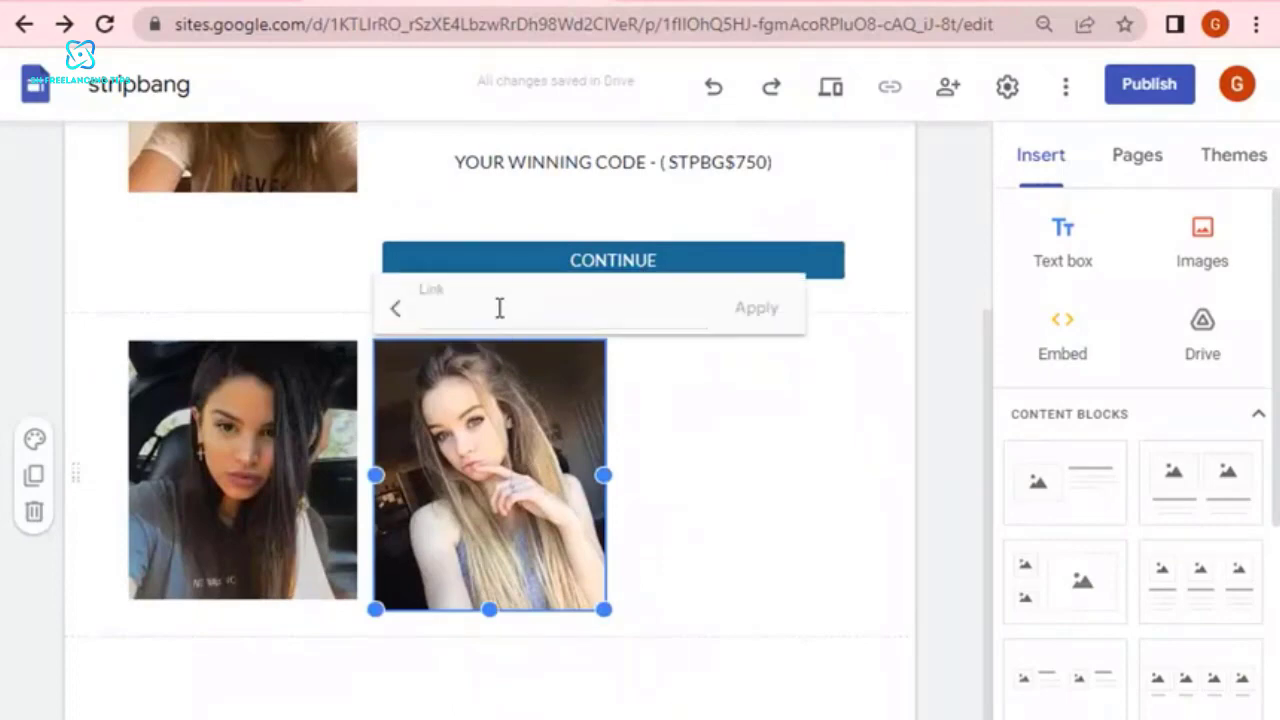
right_click(499, 308)
left_click(570, 506)
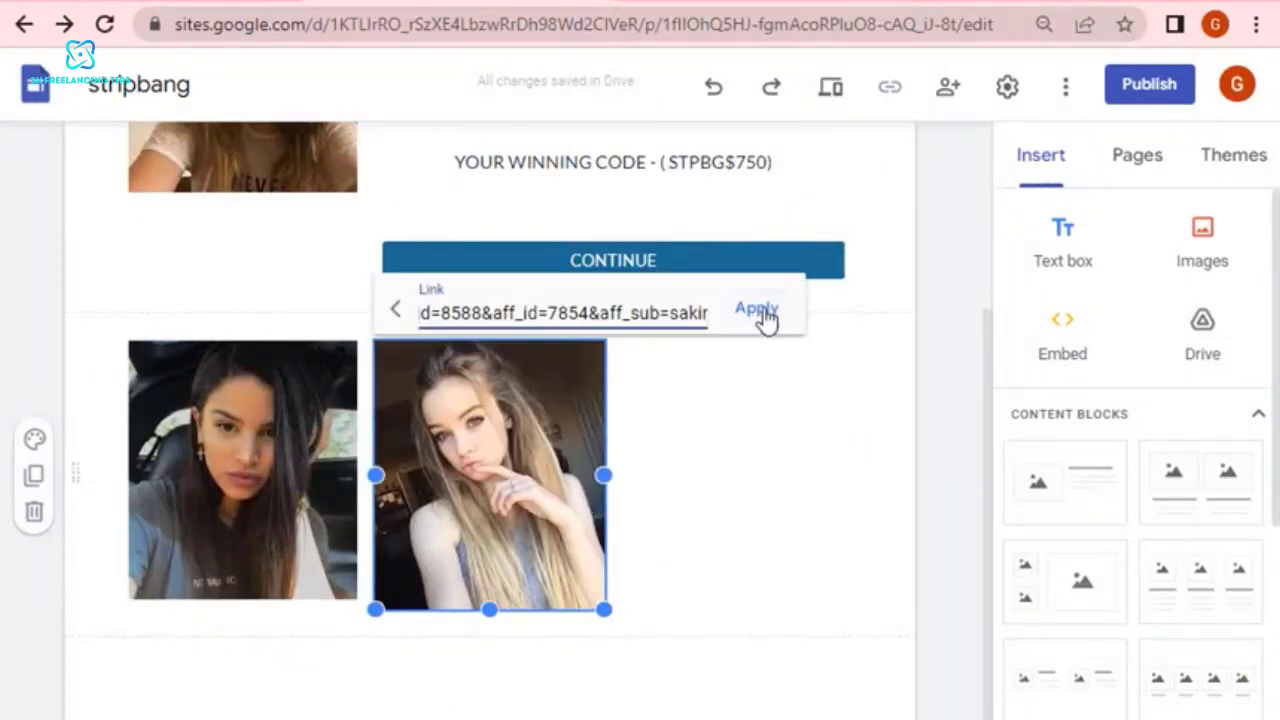
left_click(758, 310)
Upload the photo of the woman in the black printed T-shirt as the row's third image and enlarge it to match the middle photo's height.
scroll(760, 487, "up", 2)
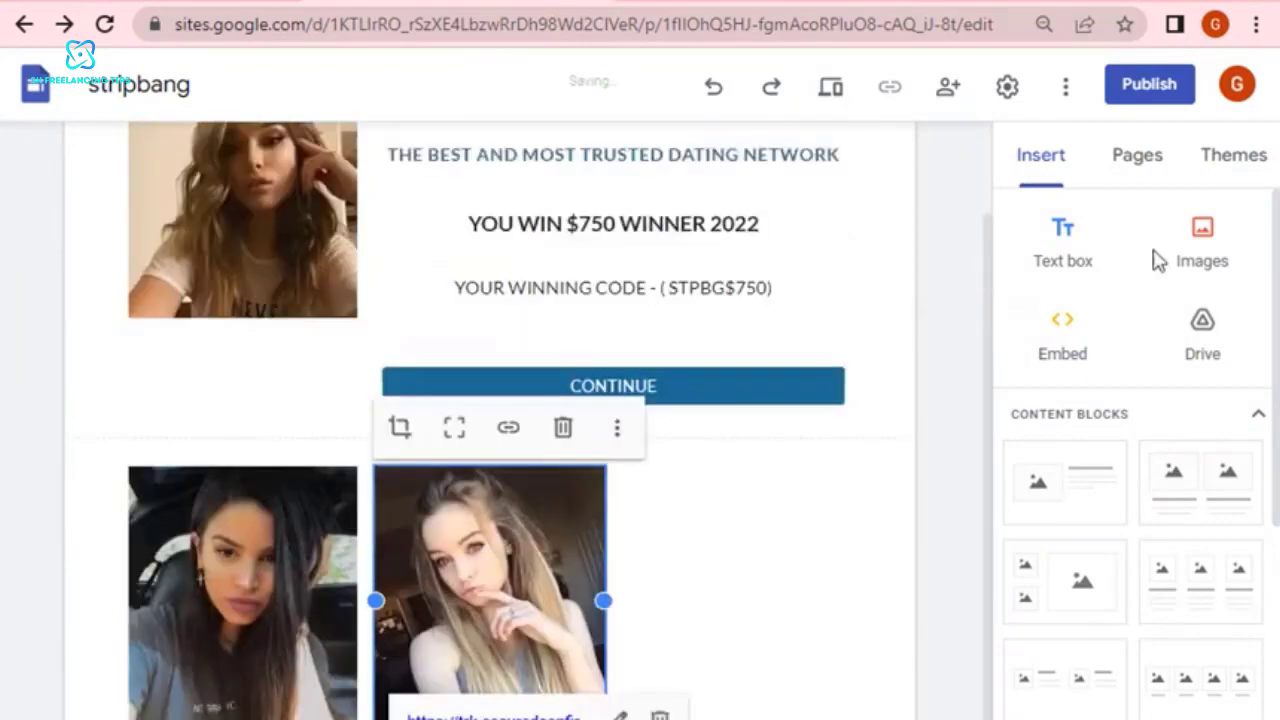
left_click(1210, 251)
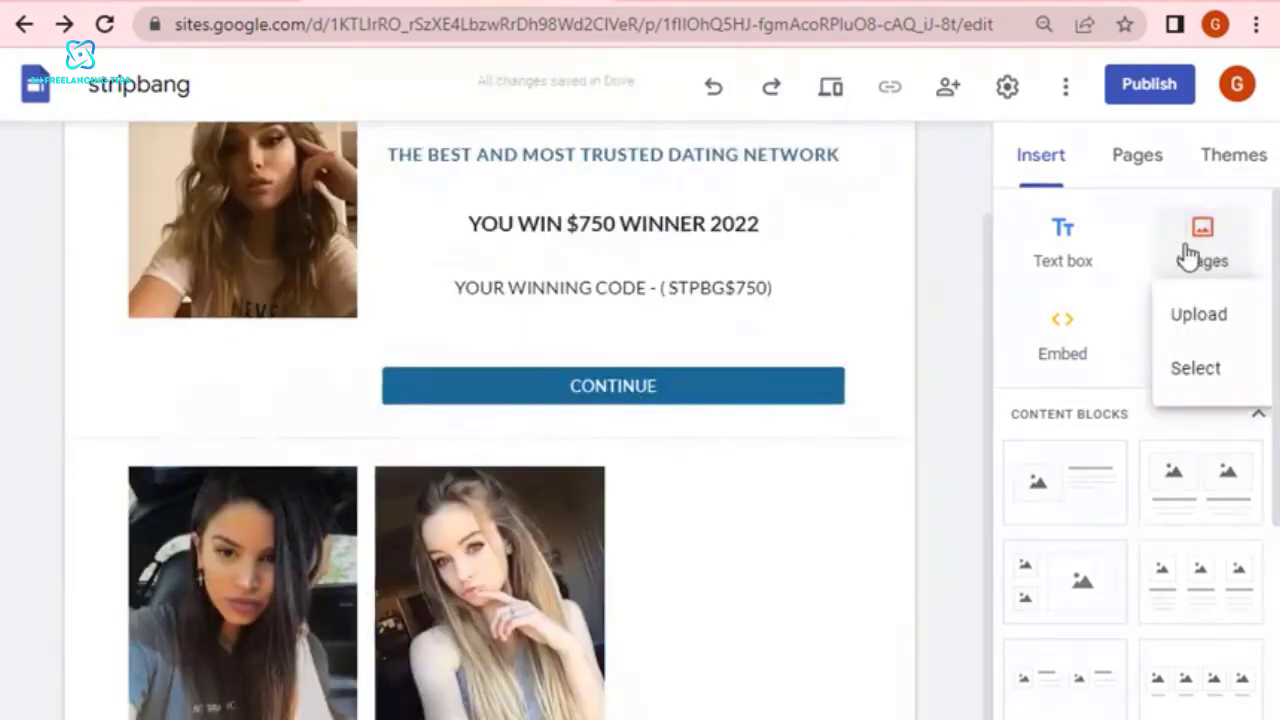
left_click(1199, 316)
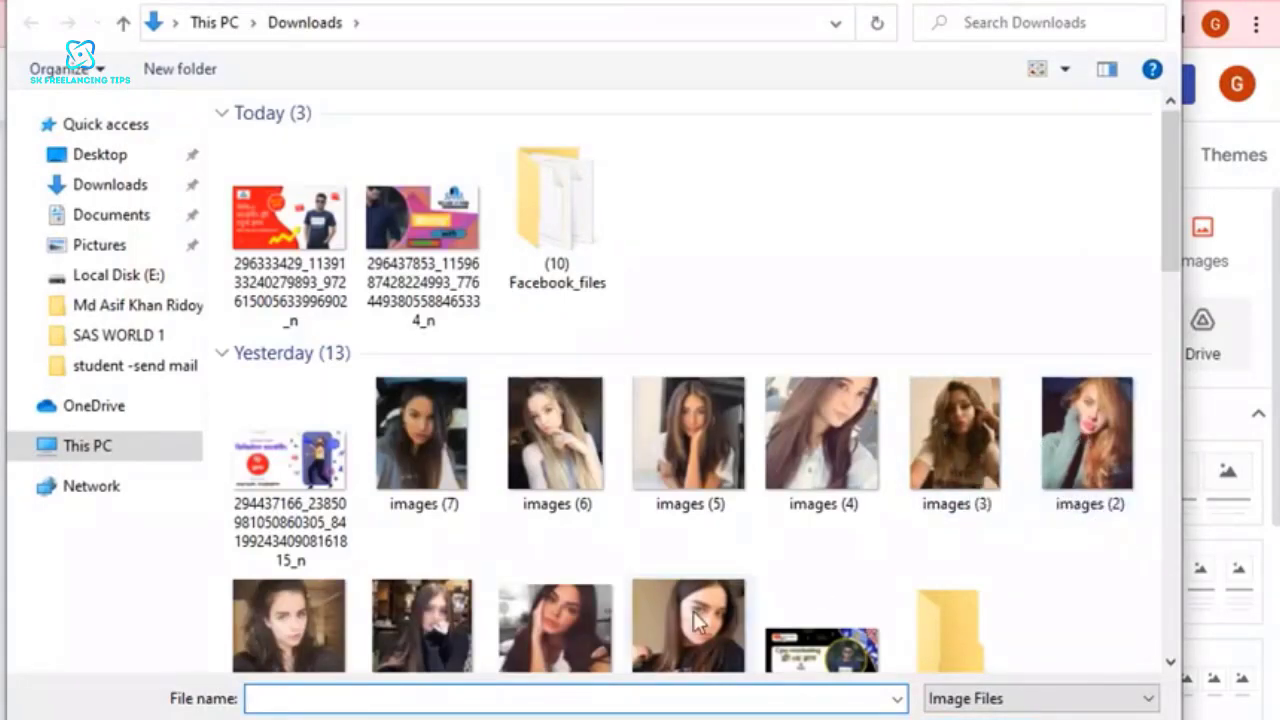
scroll(700, 609, "down", 3)
double_click(700, 545)
left_click_drag(265, 476, 726, 240)
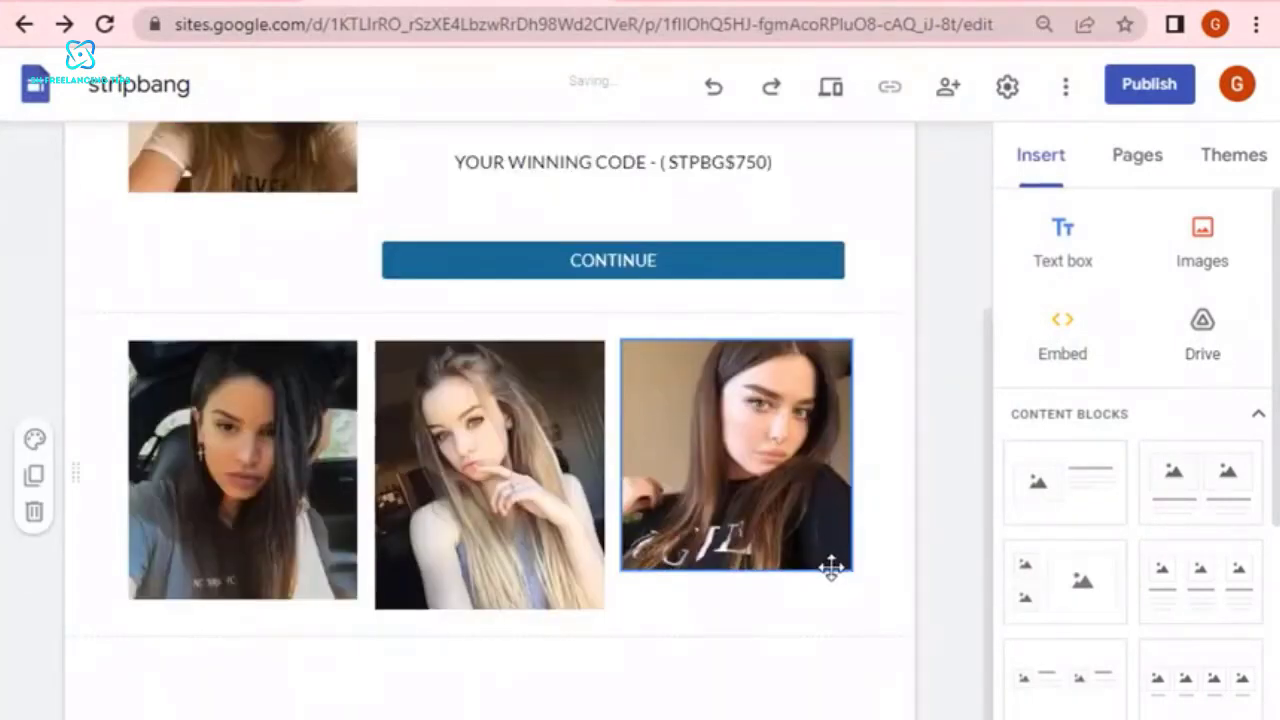
left_click_drag(851, 569, 852, 607)
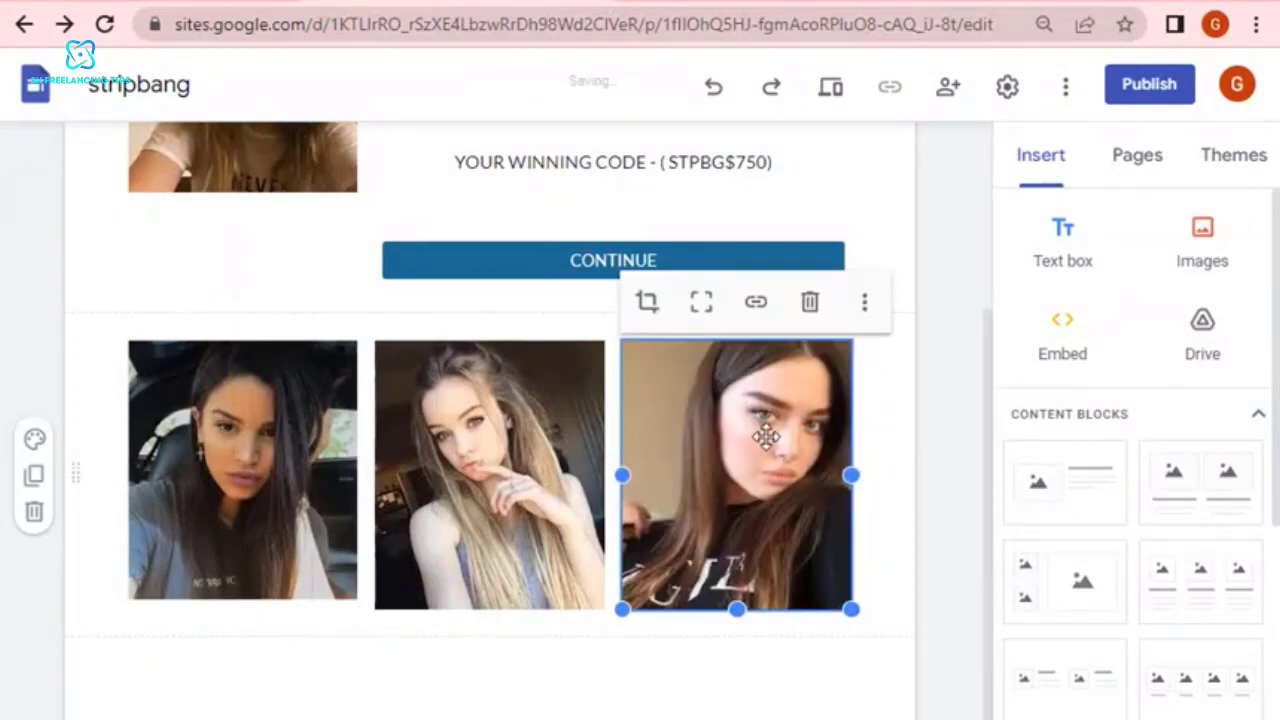
Add the copied affiliate tracking URL as the link of the row's third photo.
left_click(754, 306)
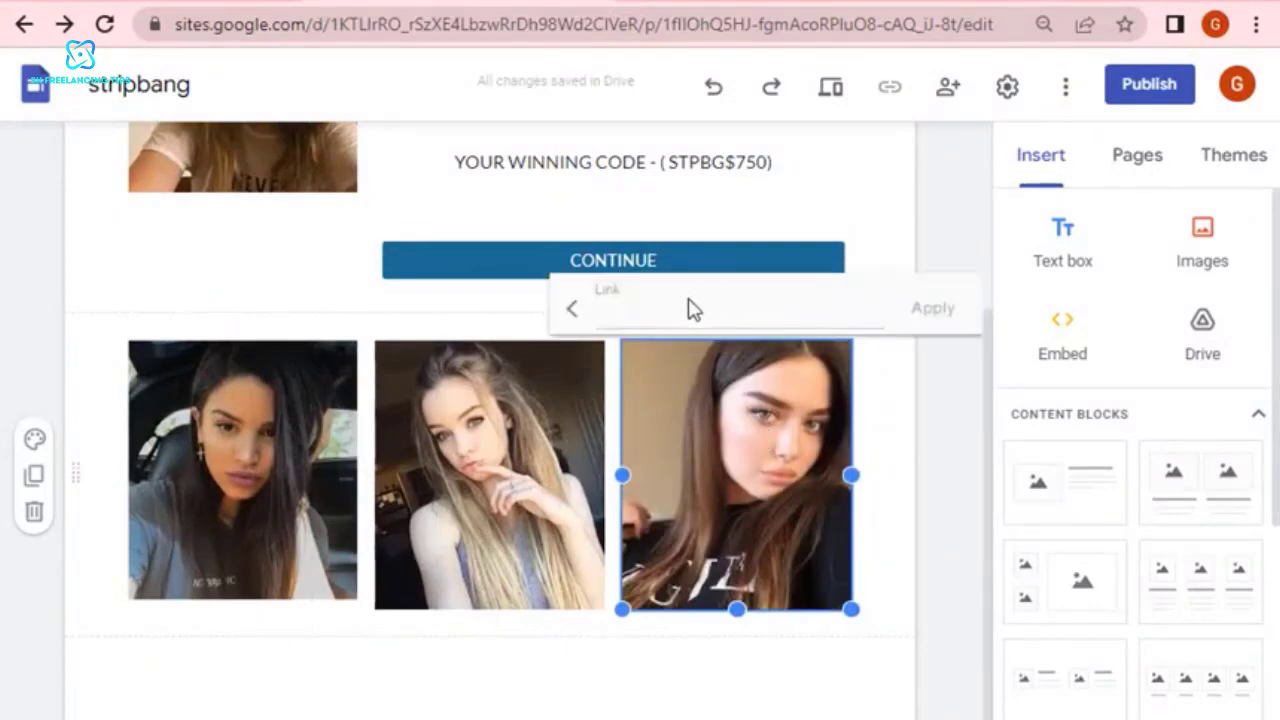
right_click(679, 306)
left_click(749, 501)
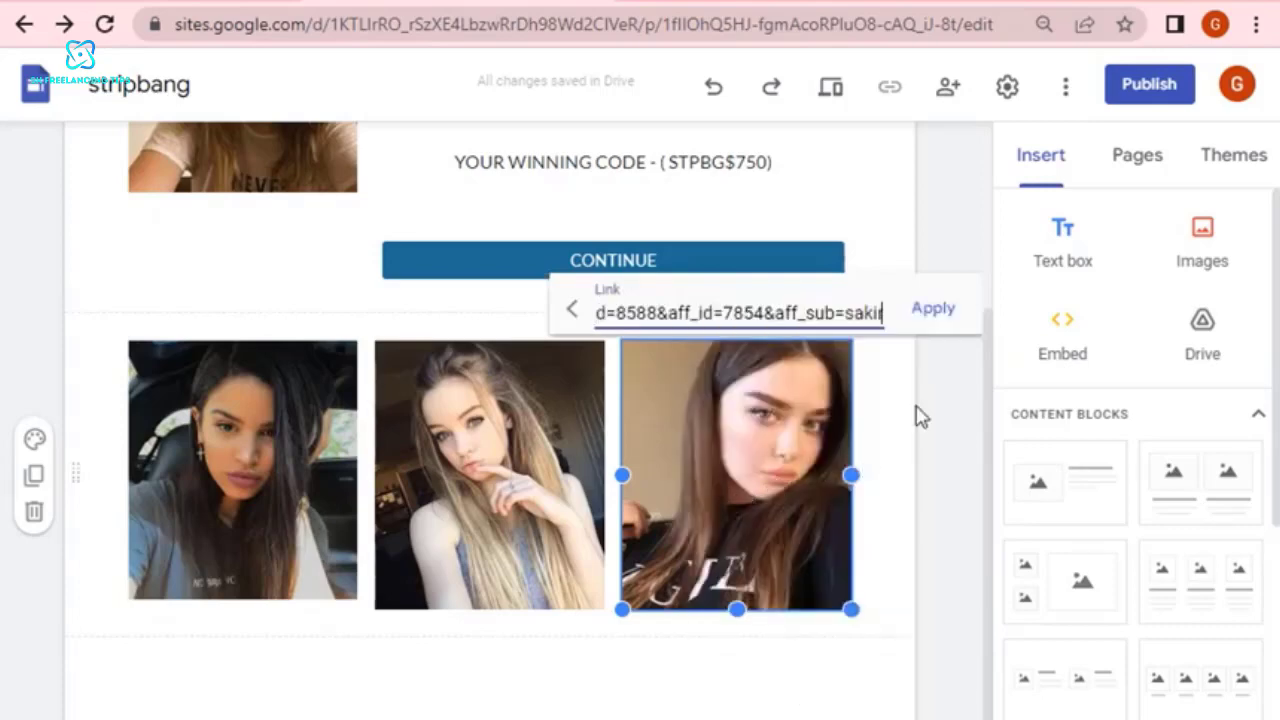
left_click(920, 417)
Upload the photo of the long-haired woman in the black turtleneck into a new section below the three-photo row.
left_click(1203, 237)
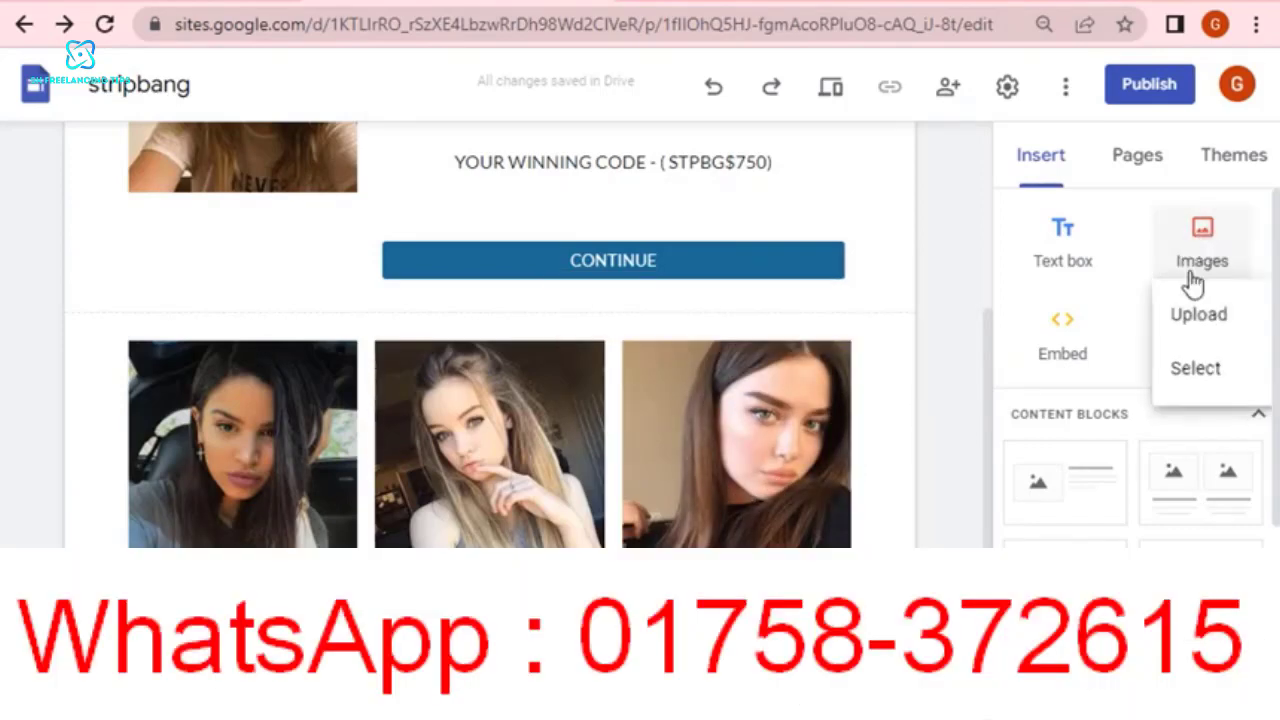
left_click(1196, 316)
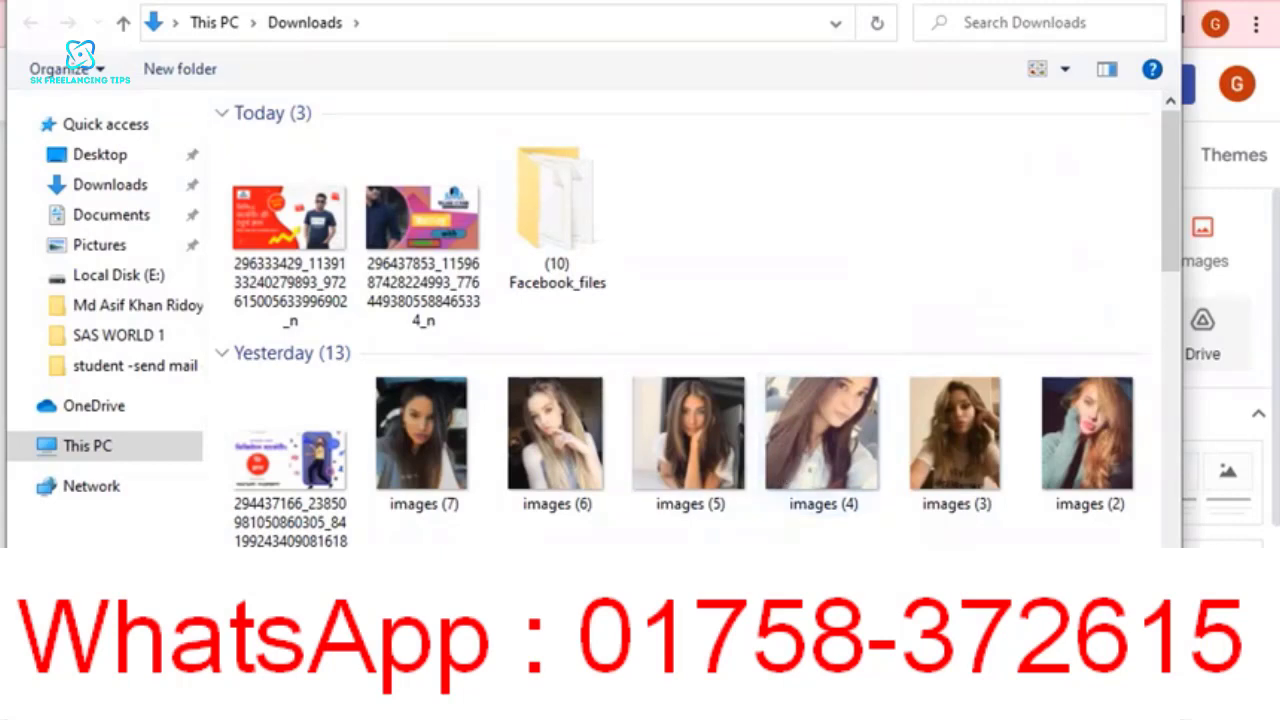
scroll(690, 330, "down", 1)
double_click(450, 510)
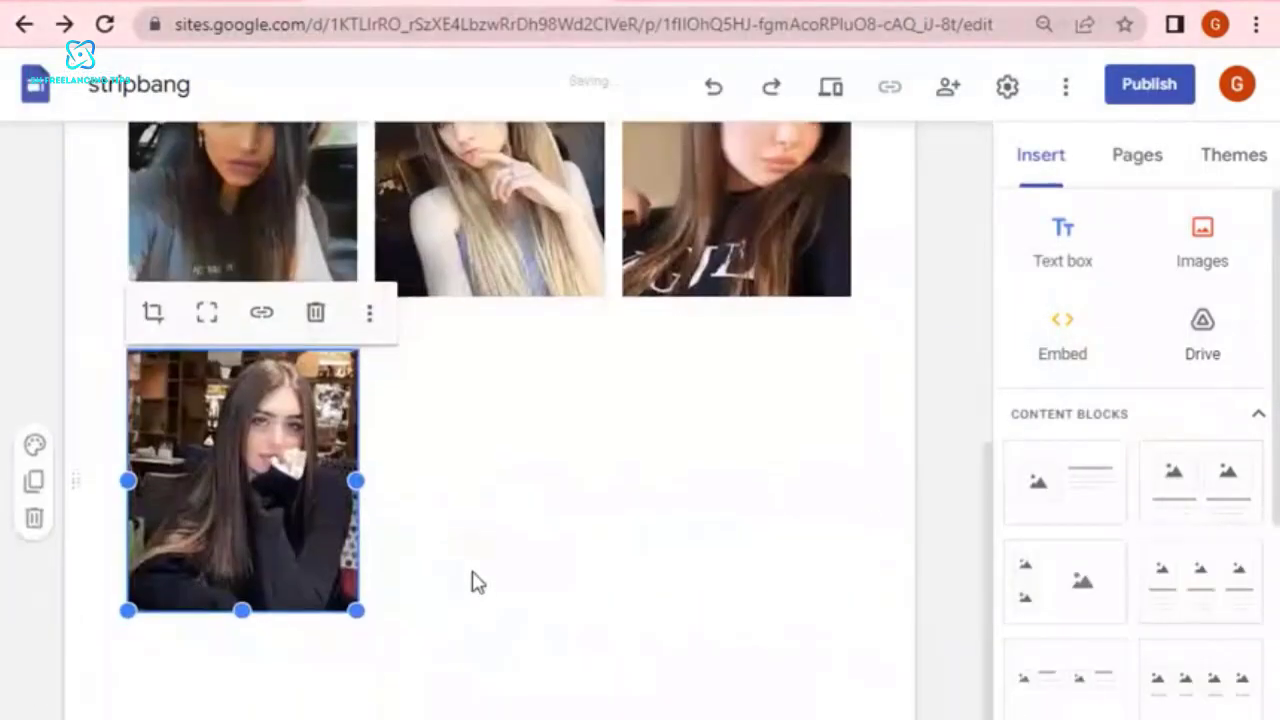
Link the photo of the woman in the black turtleneck to the copied affiliate tracking URL.
left_click(261, 313)
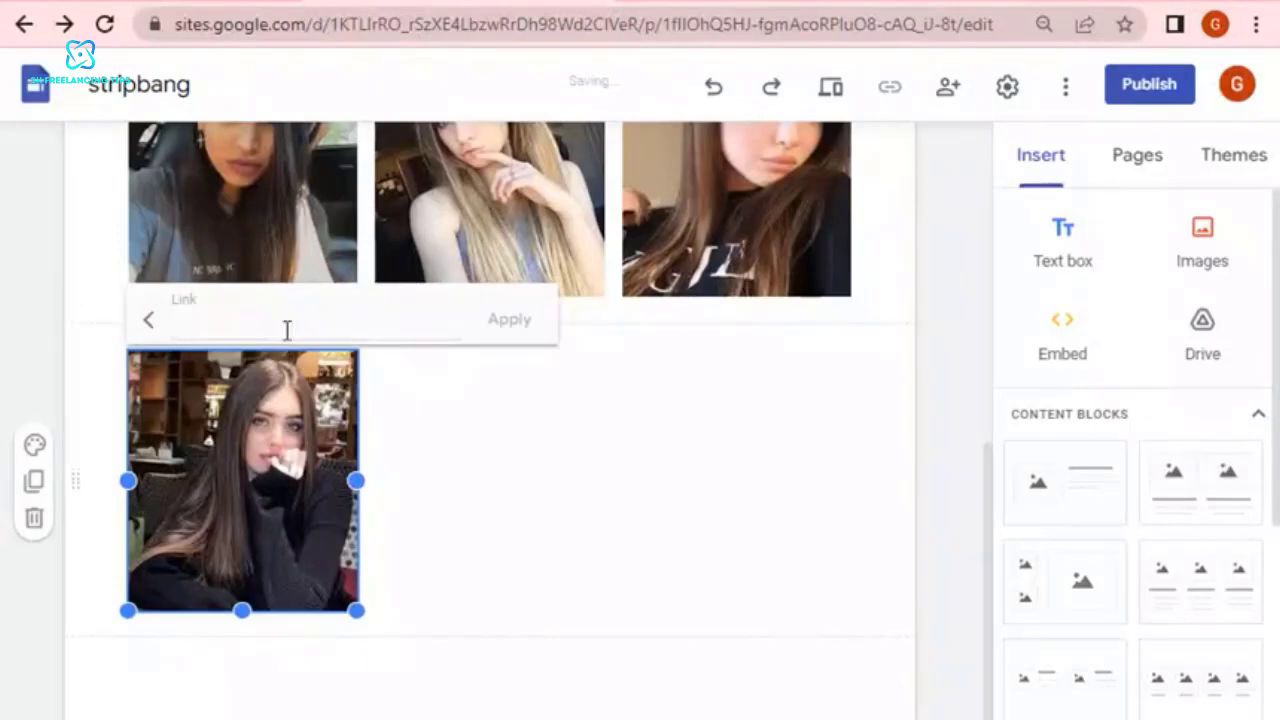
right_click(284, 322)
left_click(345, 523)
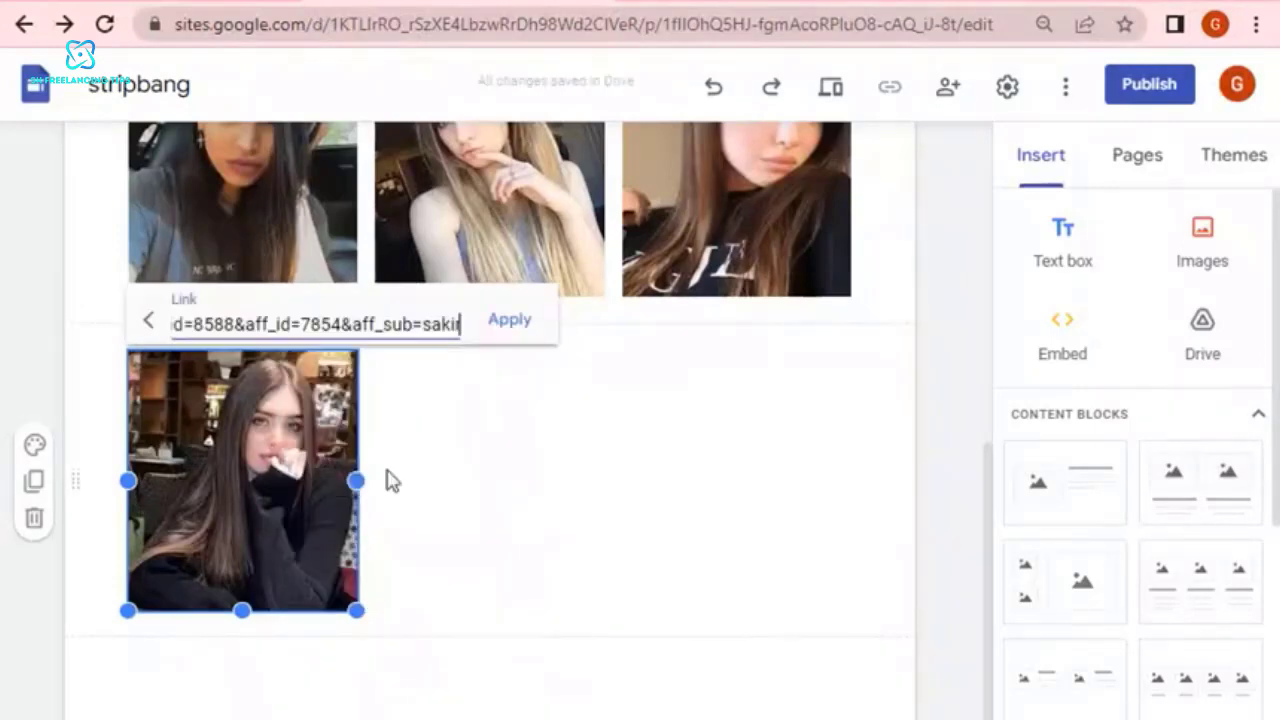
left_click(503, 316)
left_click(418, 520)
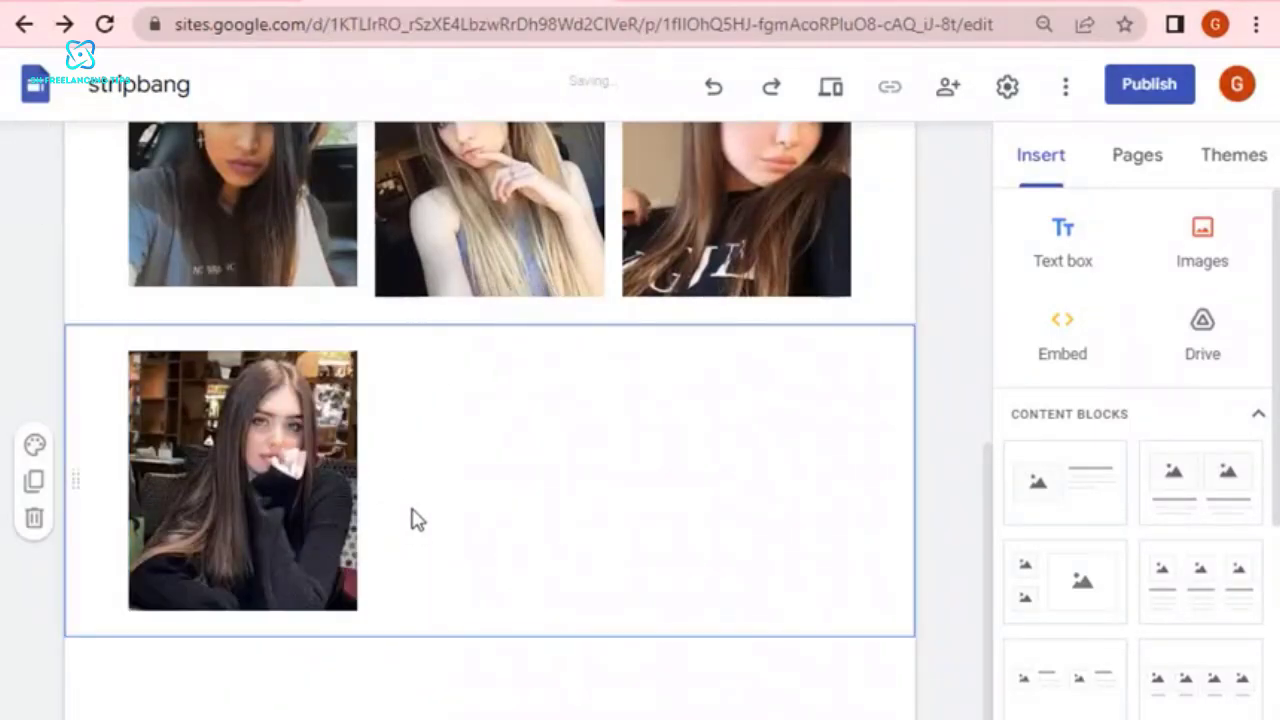
Upload the images (3) photo from Downloads into a new section below the turtleneck photo.
left_click(1208, 247)
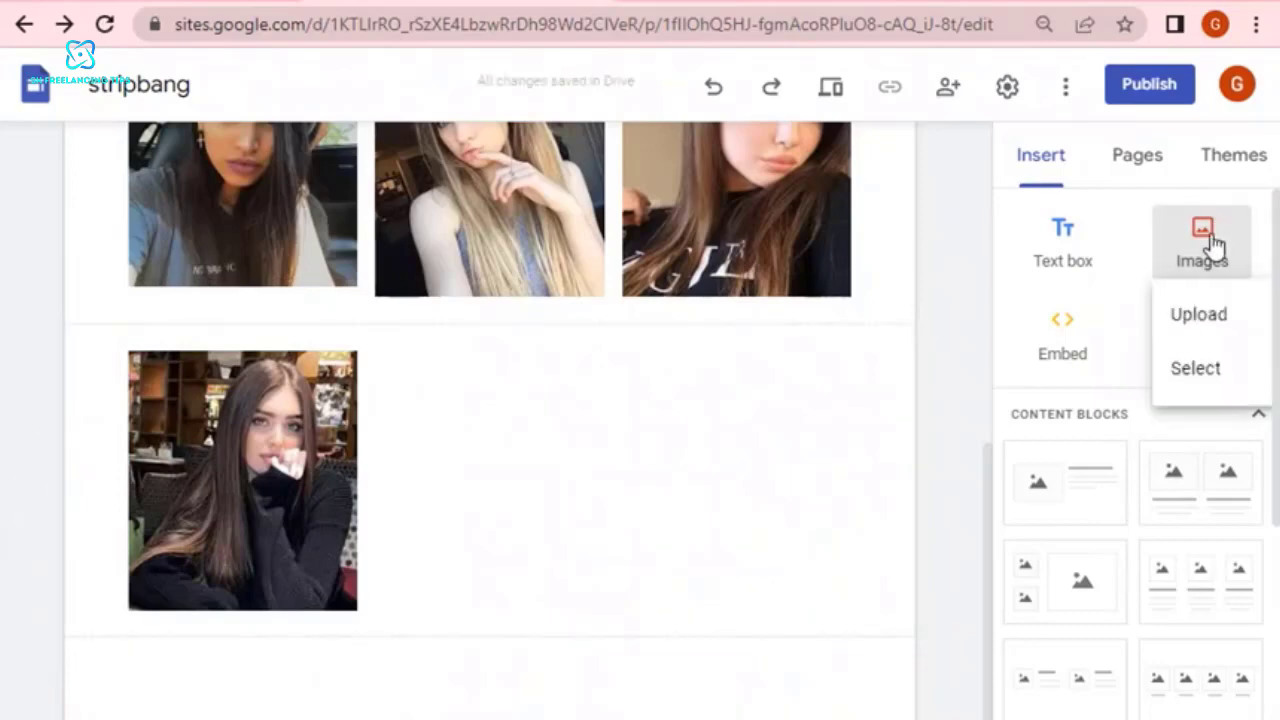
left_click(1195, 330)
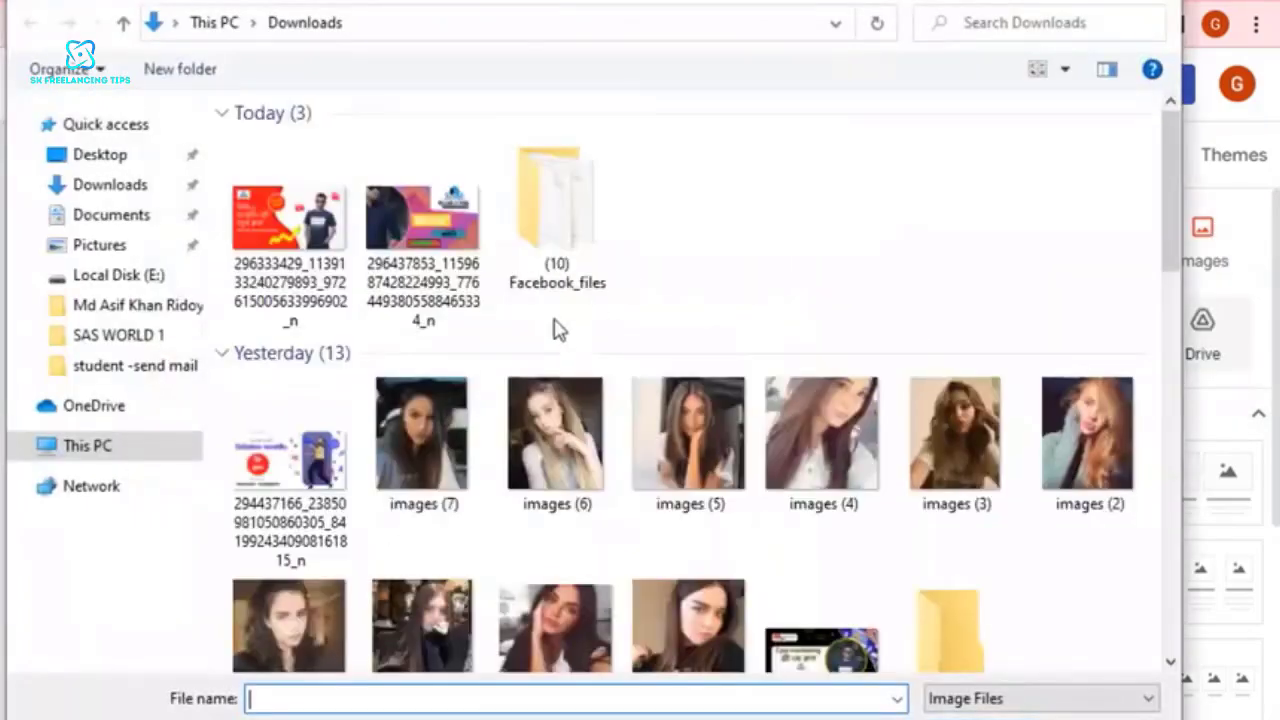
double_click(960, 455)
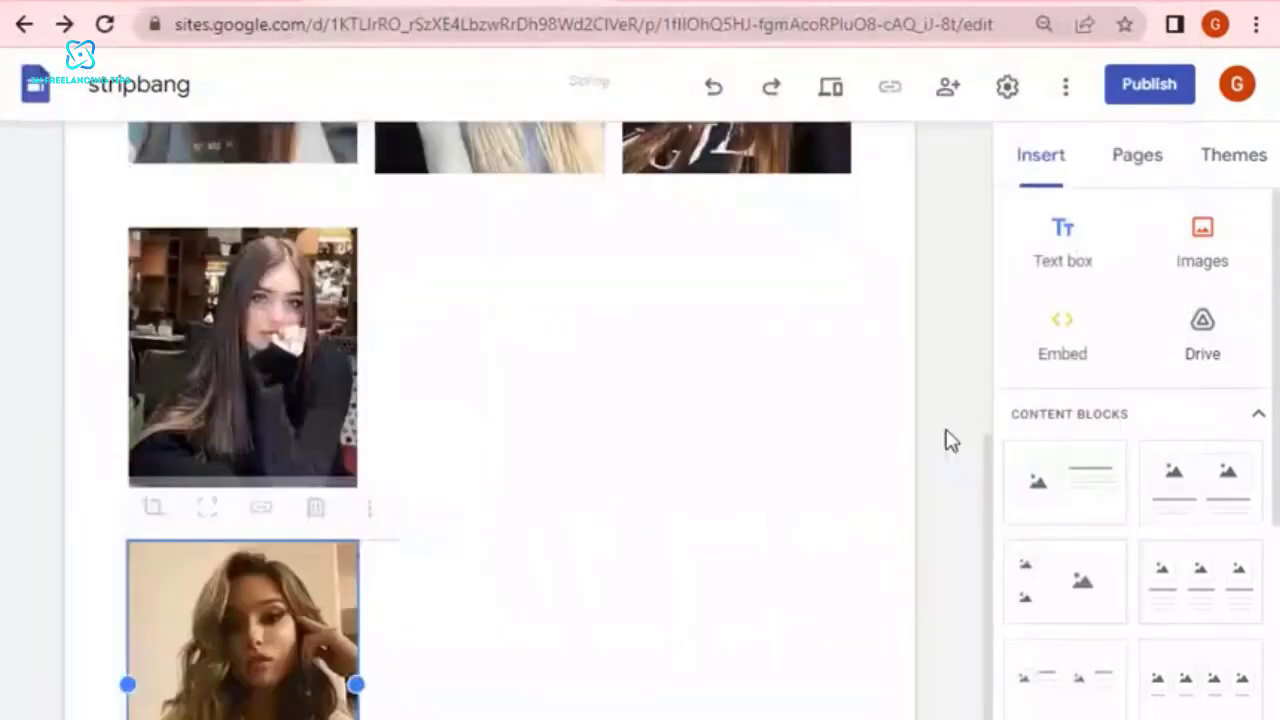
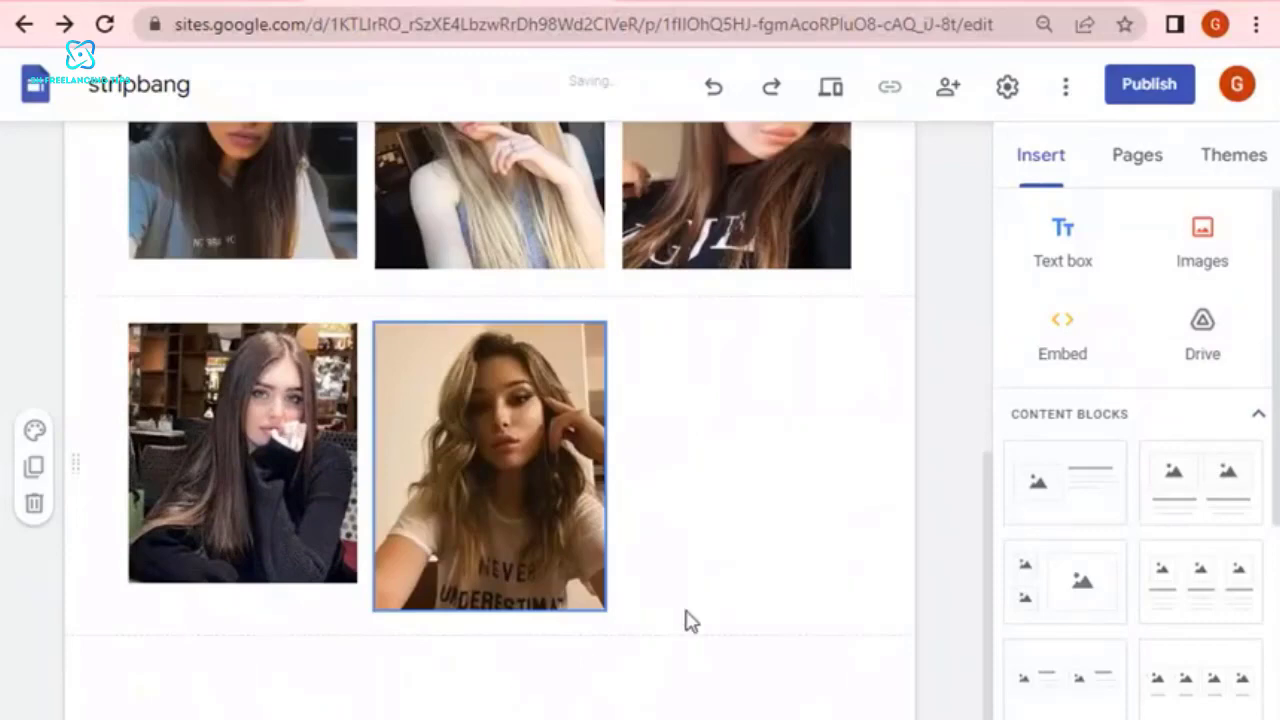
Resize the second photo in the lower row so its bottom edge aligns with the turtleneck photo beside it.
left_click(581, 589)
mouse_move(603, 609)
left_mouse_down()
mouse_move(606, 622)
mouse_move(612, 612)
left_mouse_up()
left_click(733, 485)
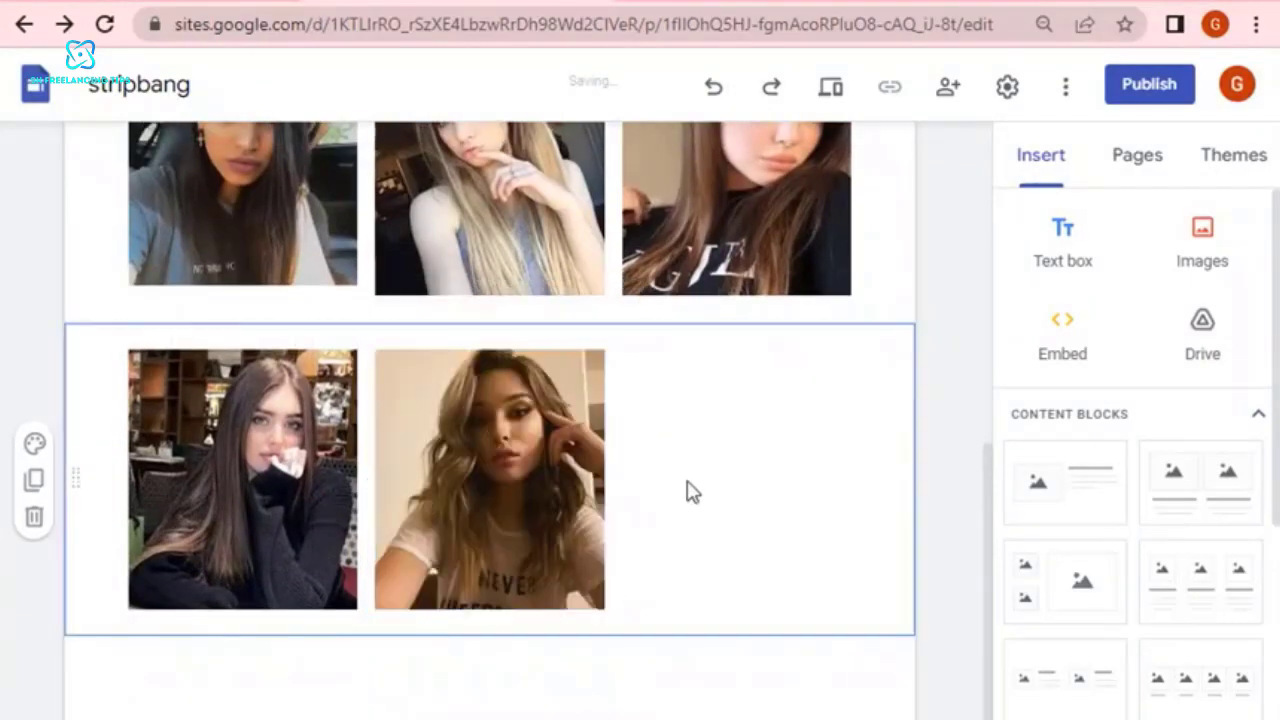
Link the lower row's second photo, the woman in the white printed T-shirt, to the copied affiliate tracking URL.
left_click(506, 448)
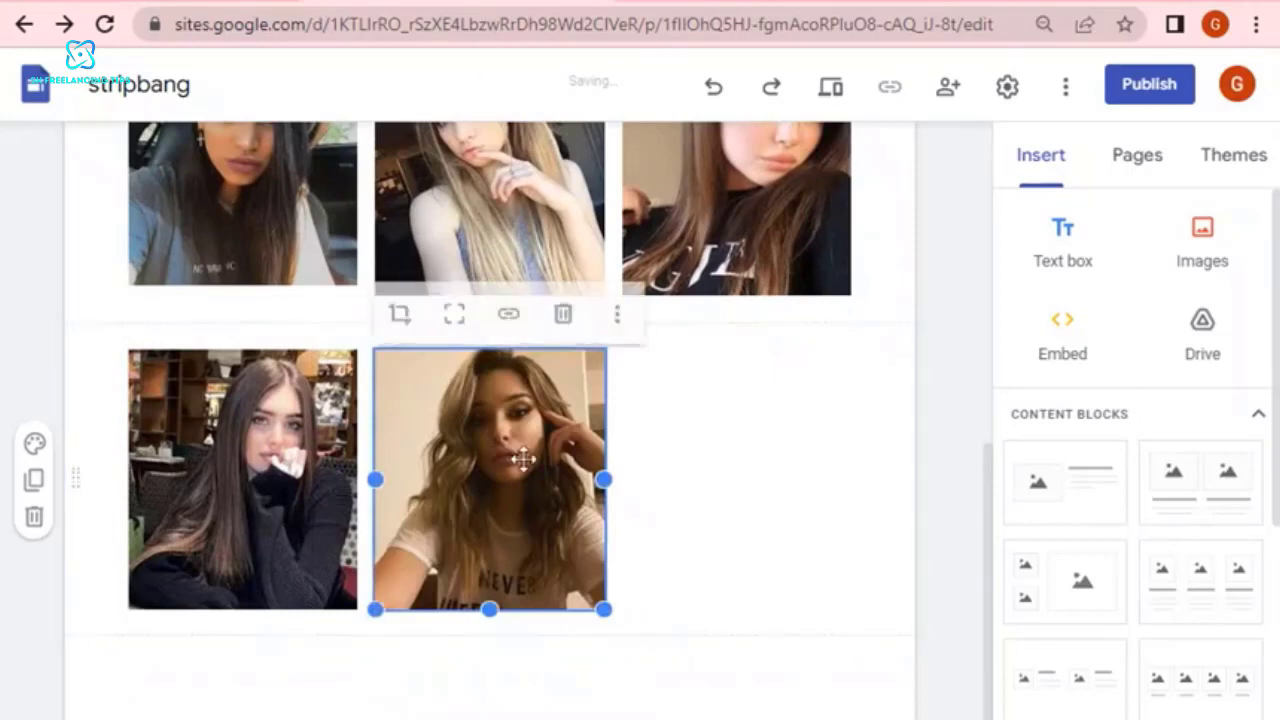
left_click(508, 311)
right_click(505, 316)
left_click(580, 508)
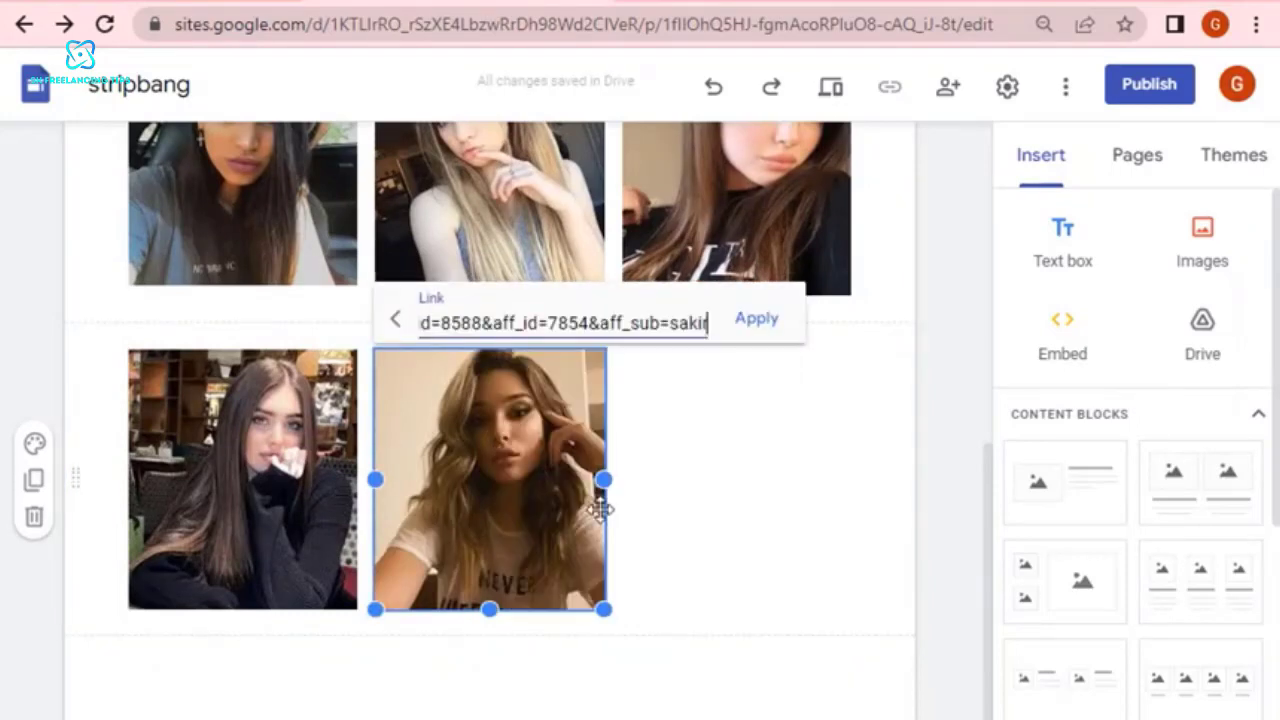
left_click(757, 326)
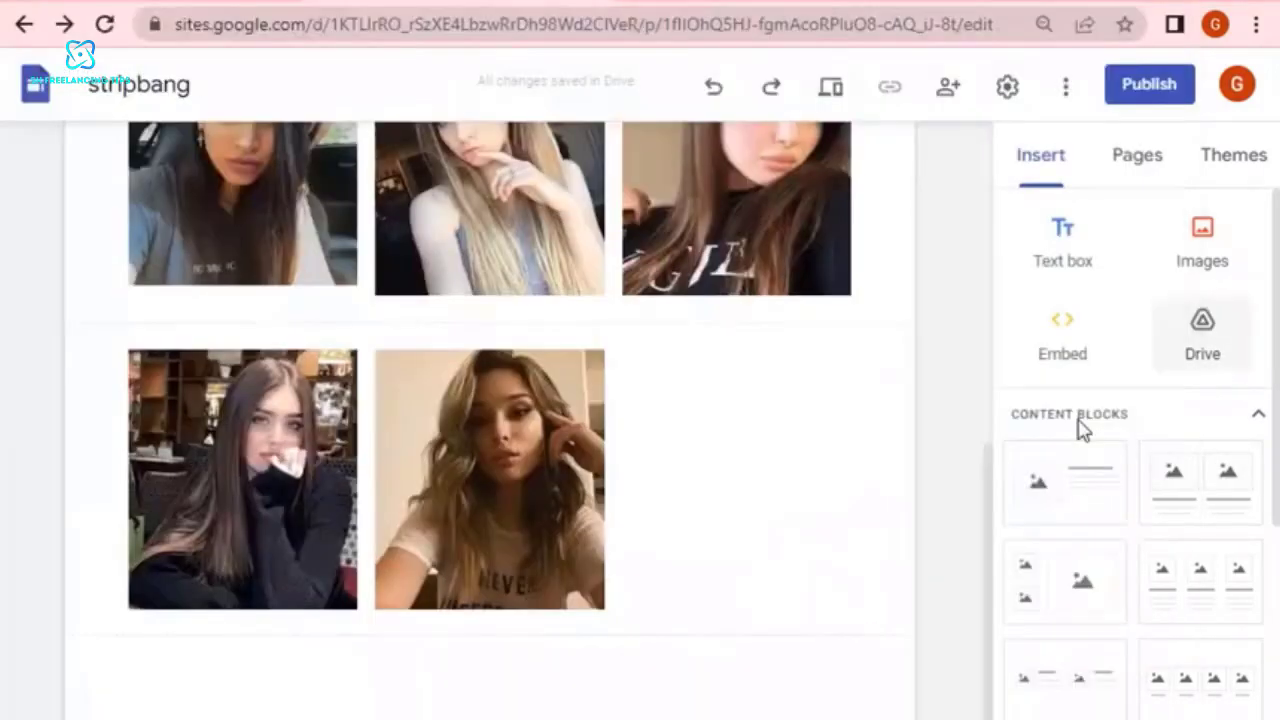
Place the photo of the woman in the green sweater third in the lower row and link it to the copied affiliate tracking URL.
left_click_drag(293, 416, 772, 668)
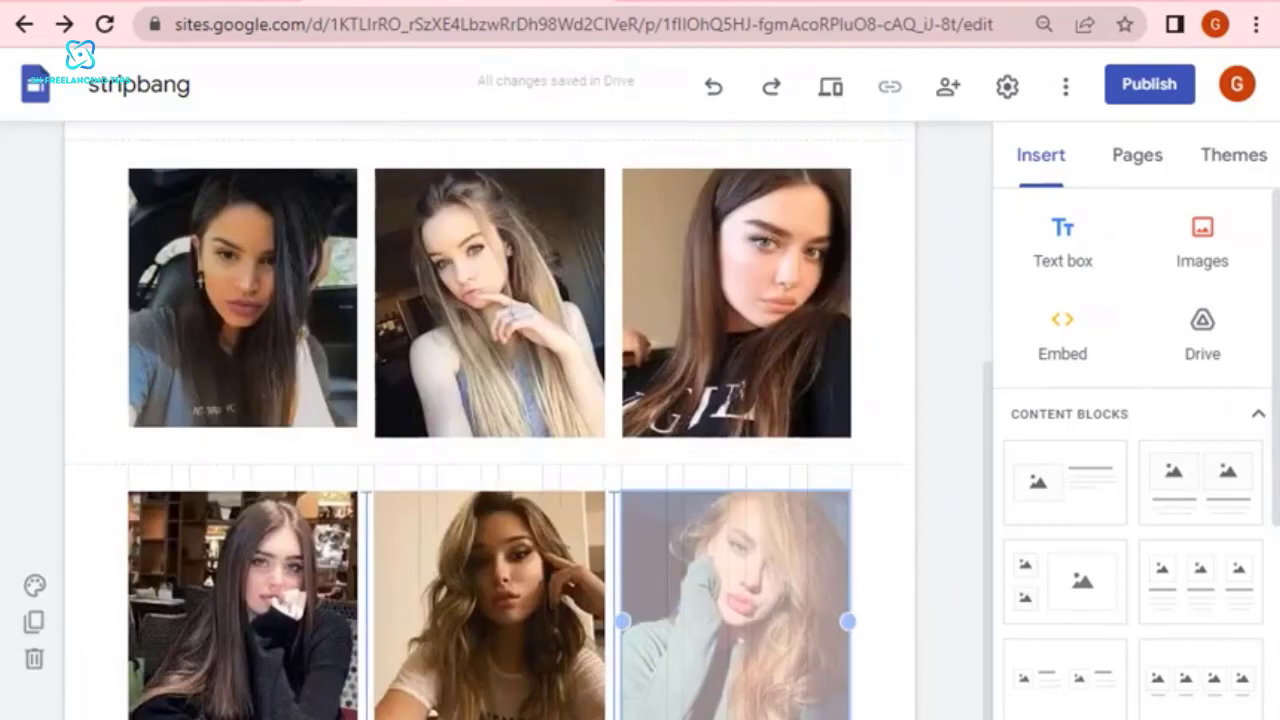
left_click(756, 453)
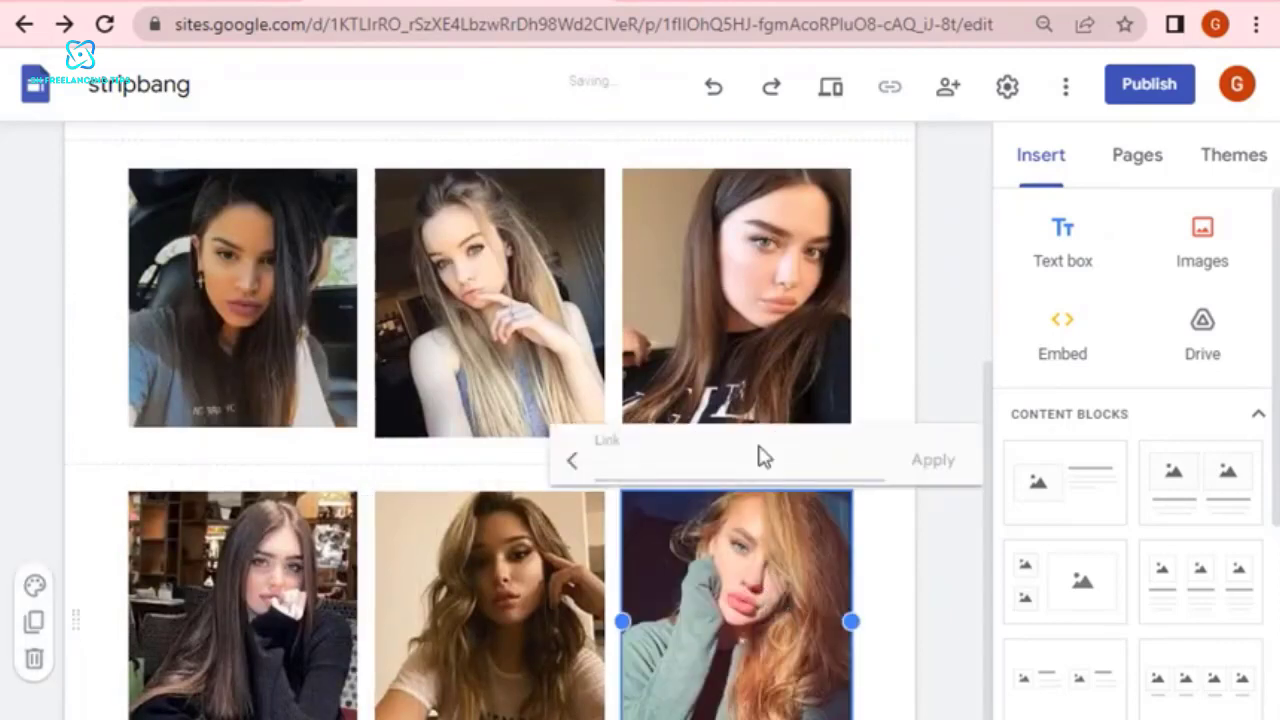
right_click(706, 455)
left_click(875, 652)
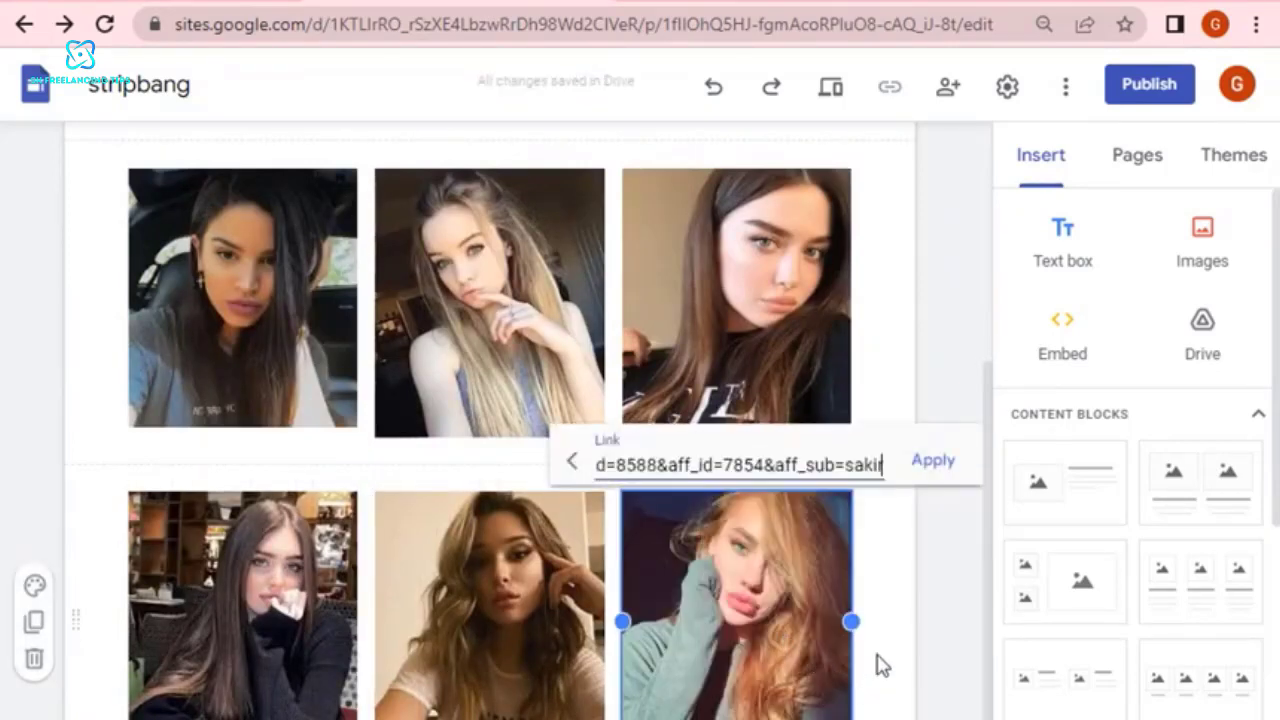
left_click(932, 462)
scroll(934, 394, "down", 2)
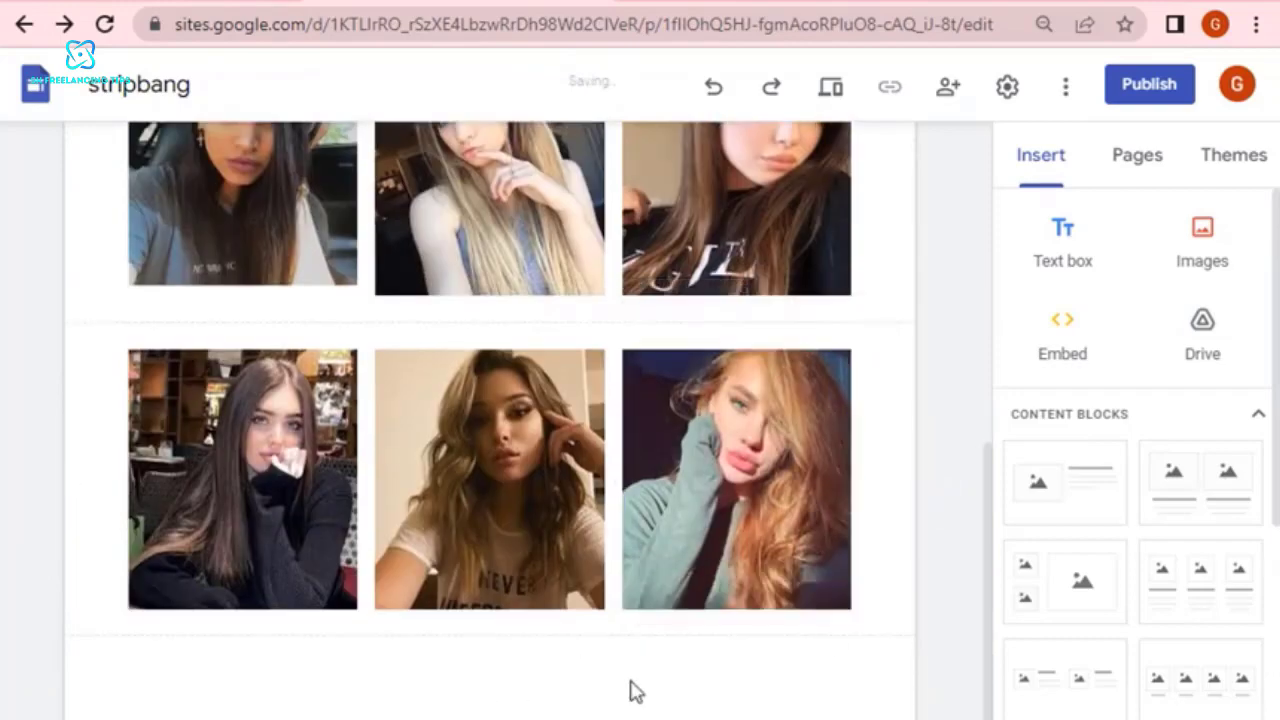
scroll(843, 614, "up", 4)
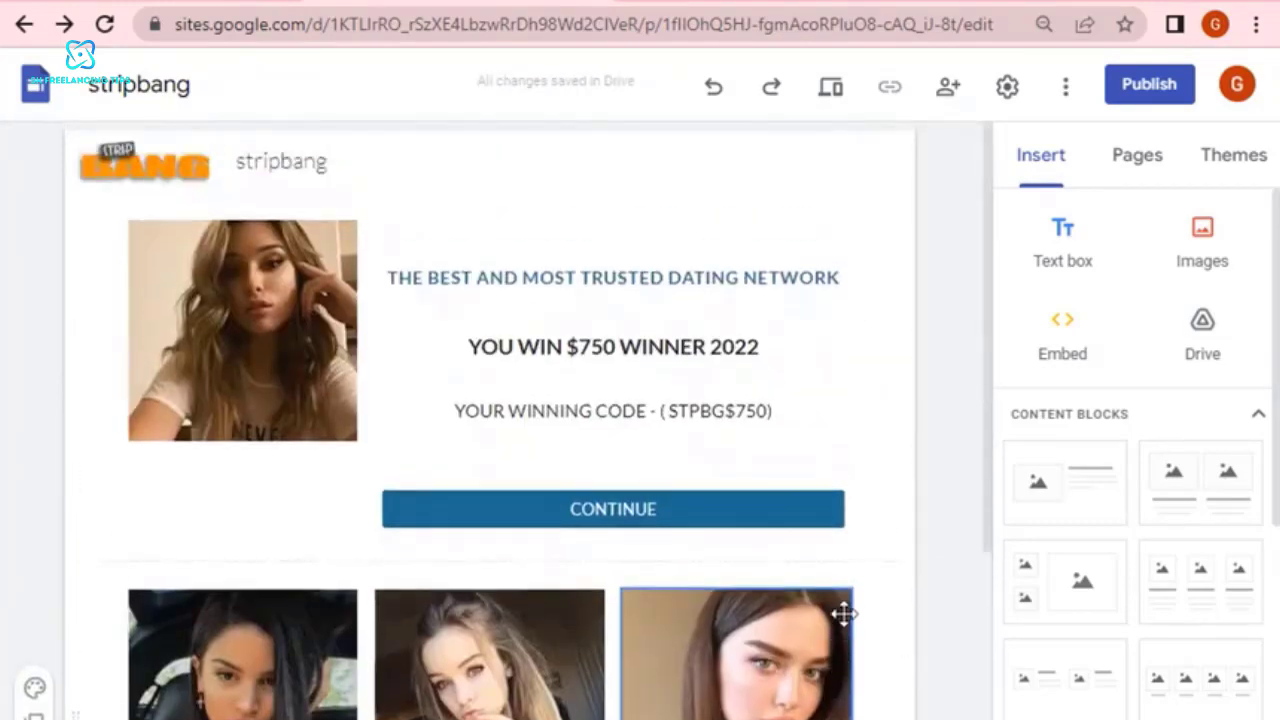
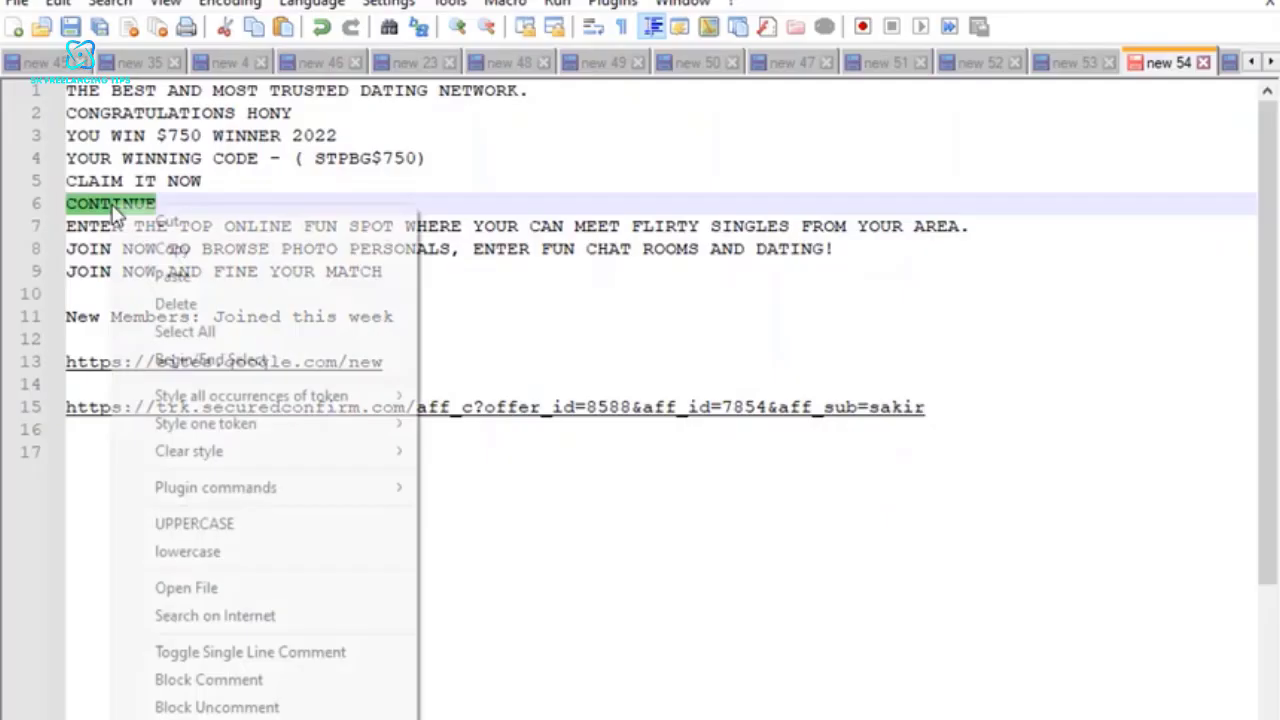
Copy the word CONTINUE from the Notepad++ notes and use it as the name of a new button in Google Sites.
left_click(171, 248)
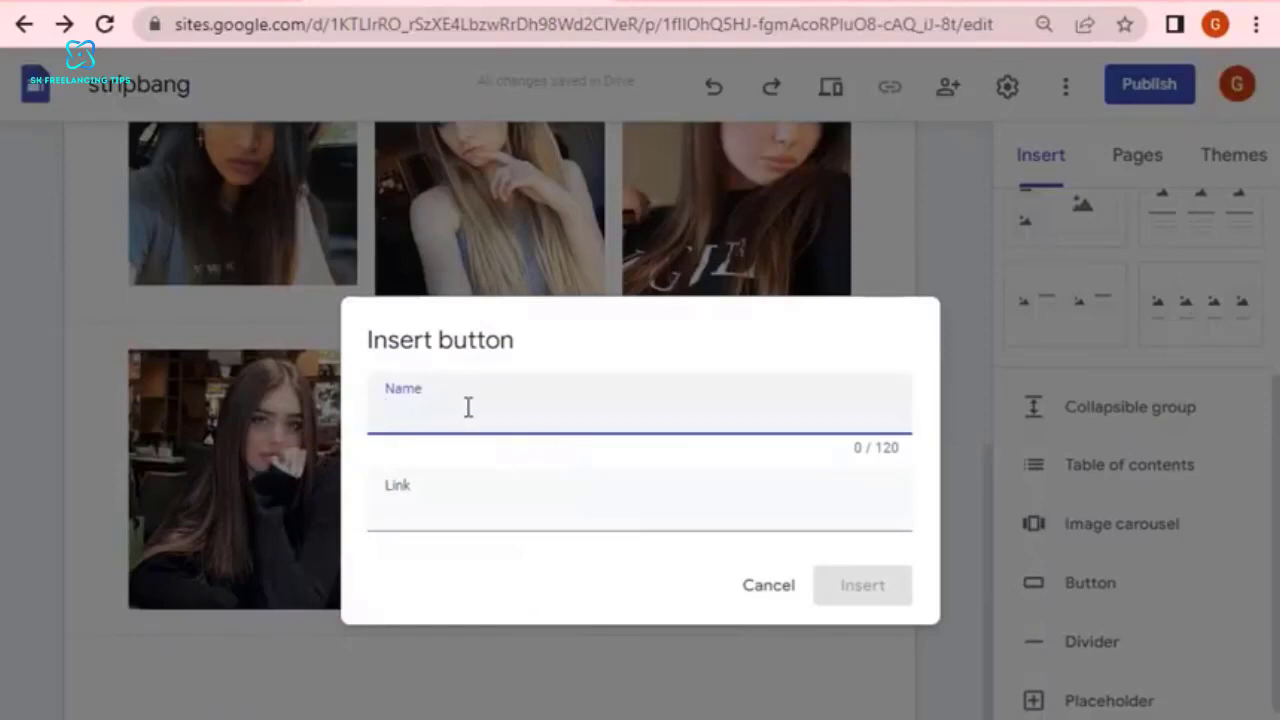
right_click(468, 407)
left_click(523, 607)
Copy the affiliate tracking URL from line 15 of the Notepad++ notes, set it as the new button's link and insert the button.
left_click(492, 473)
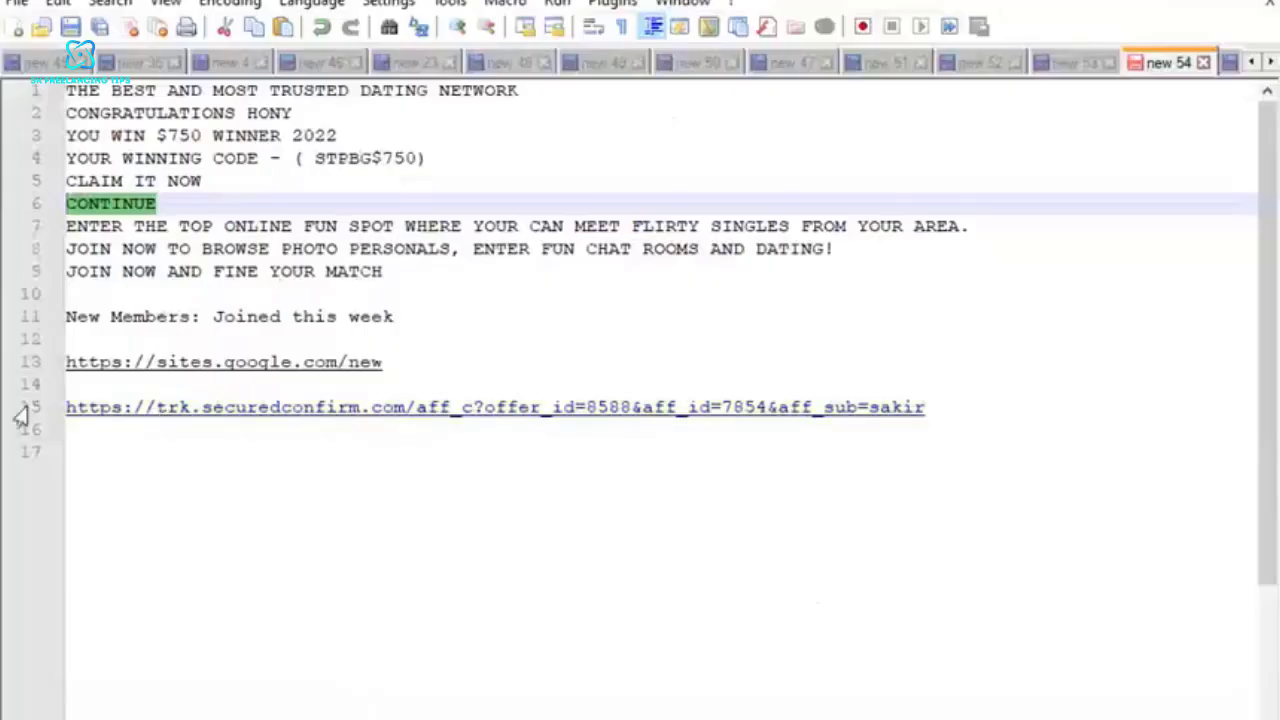
left_click(22, 407)
right_click(126, 407)
left_click(182, 361)
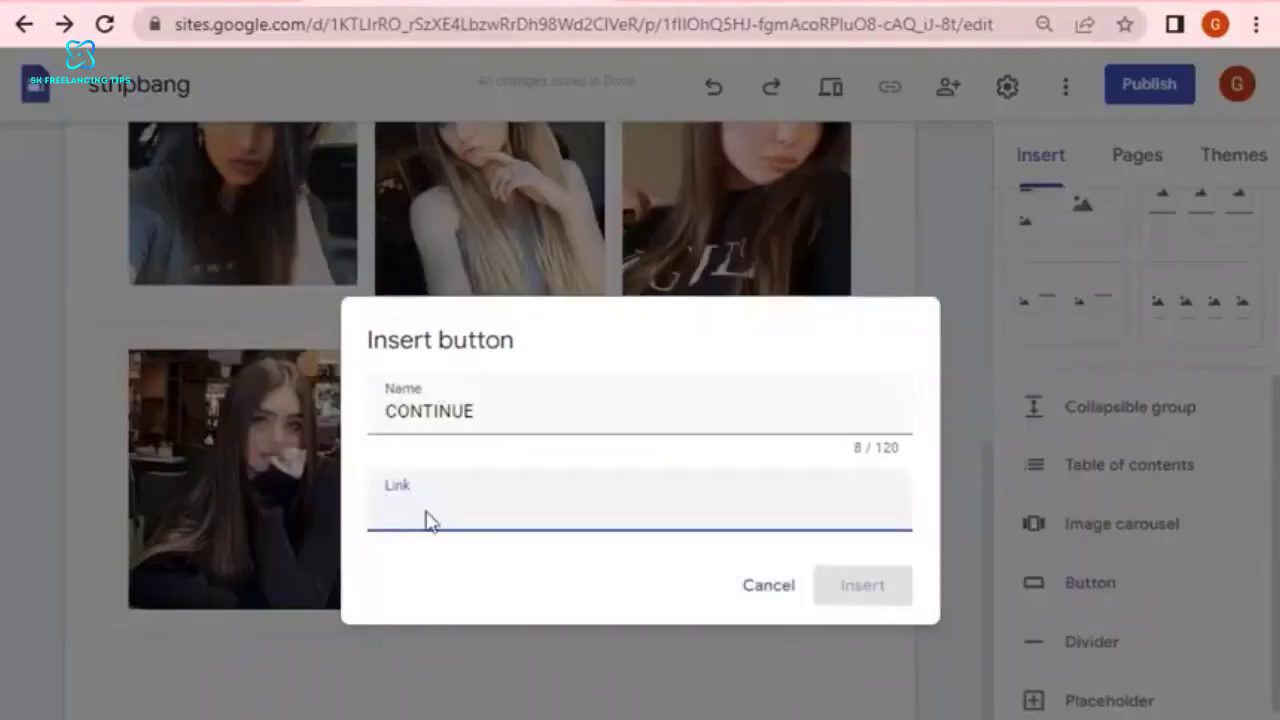
right_click(425, 515)
left_click(503, 318)
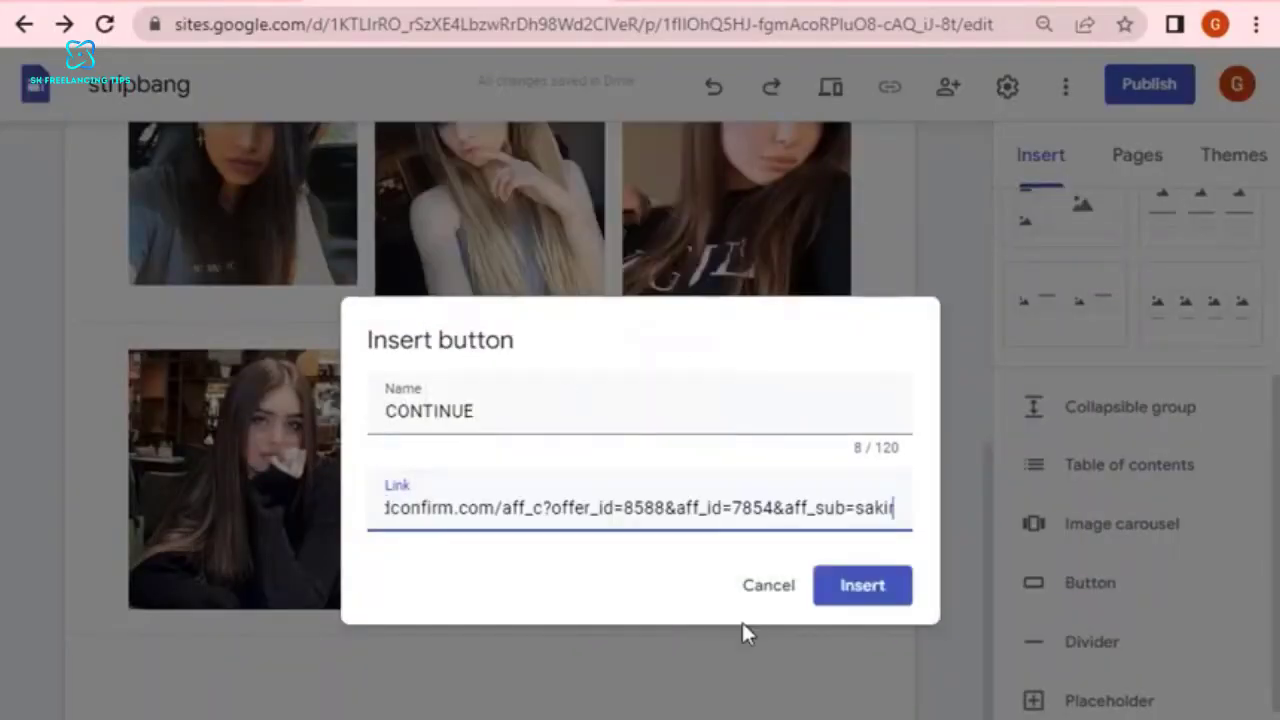
left_click(899, 594)
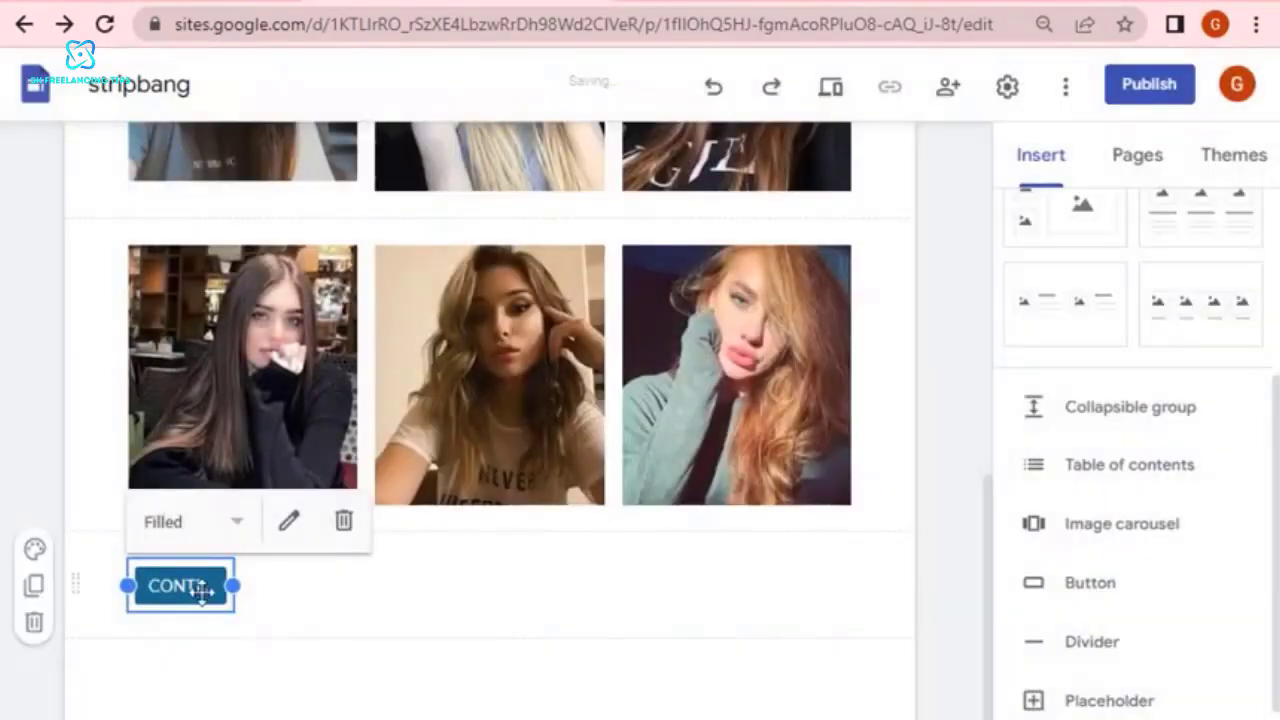
Widen the new CONTINUE button to the middle photo's width and centre it beneath the lower photo row.
left_click_drag(232, 583, 486, 569)
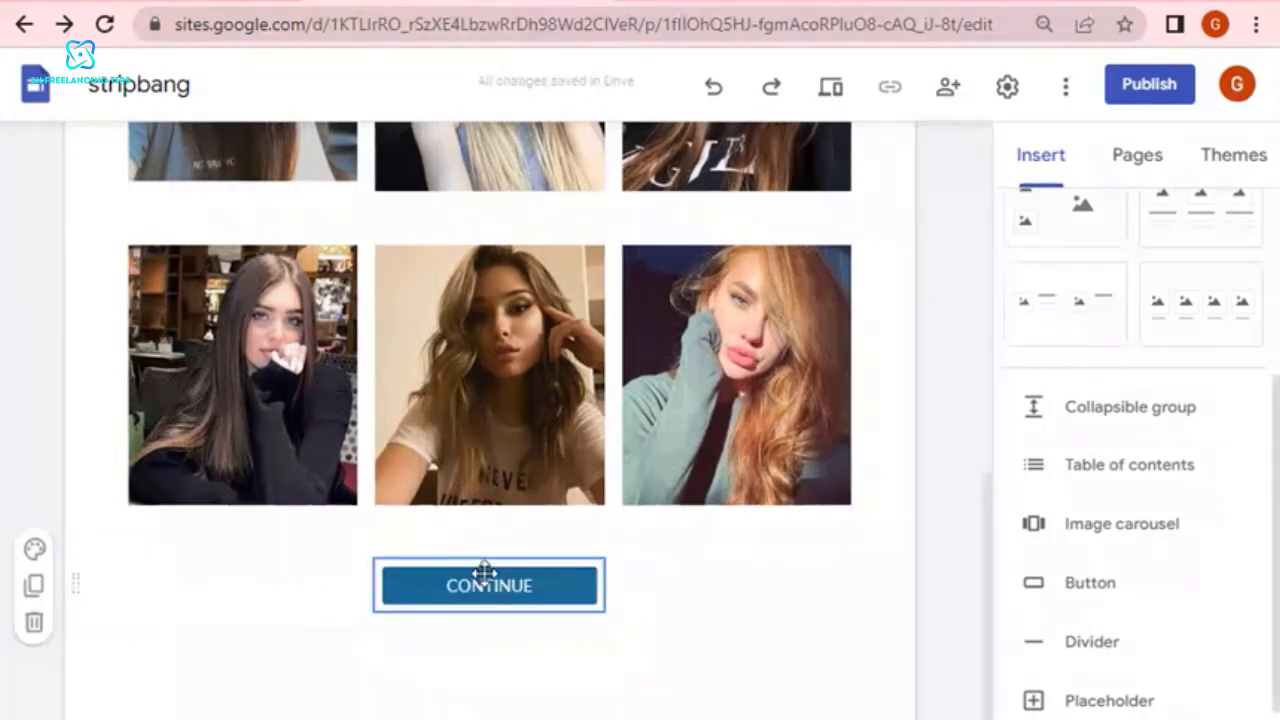
left_click(720, 716)
left_click(522, 598)
scroll(610, 594, "up", 8)
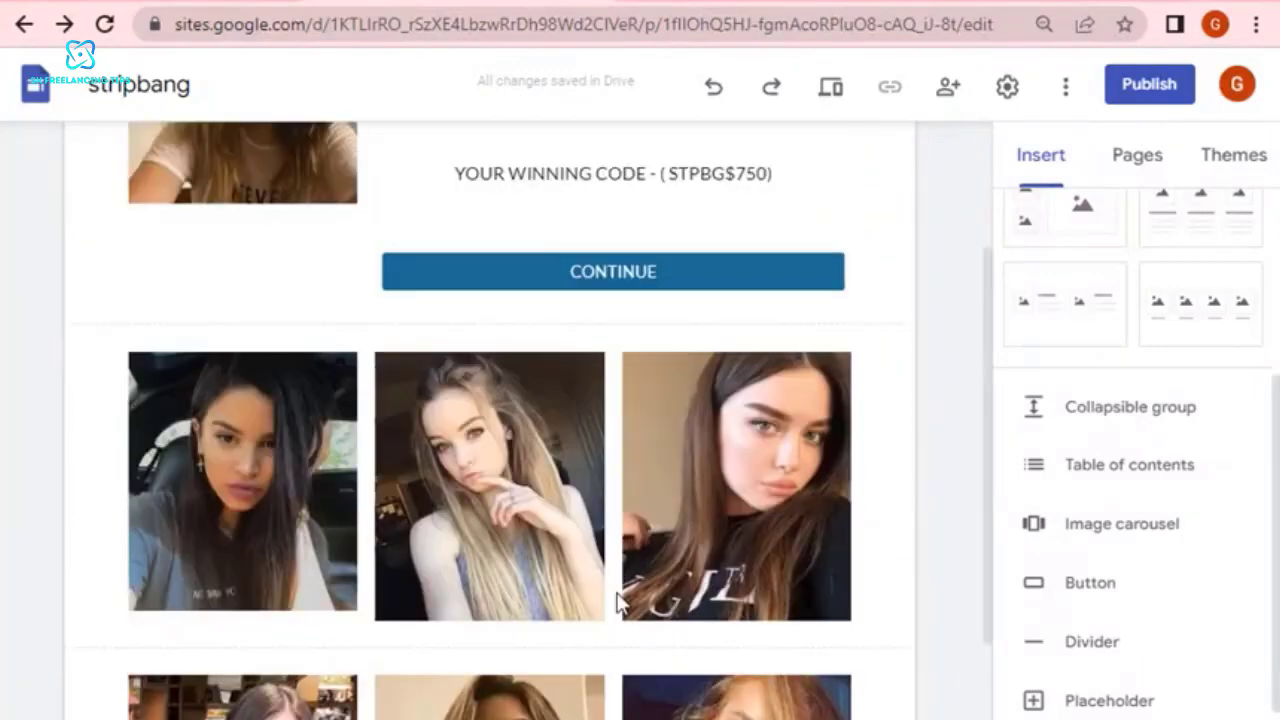
left_click(694, 446)
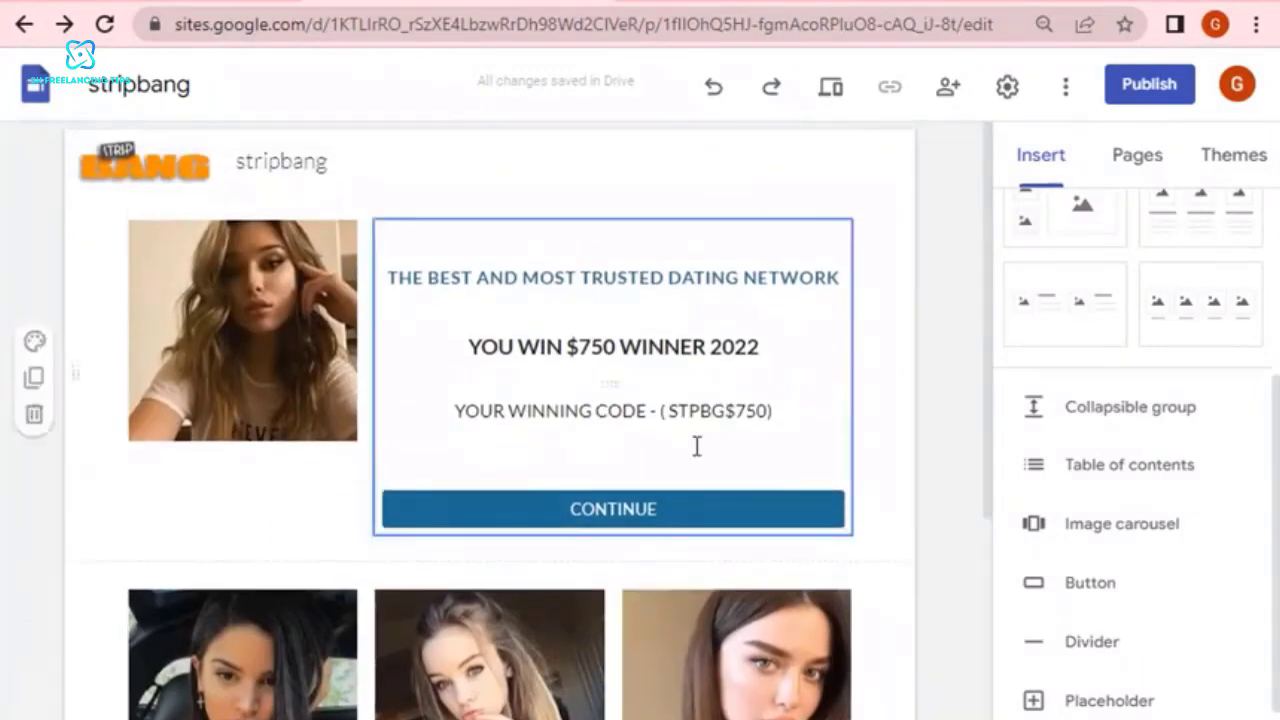
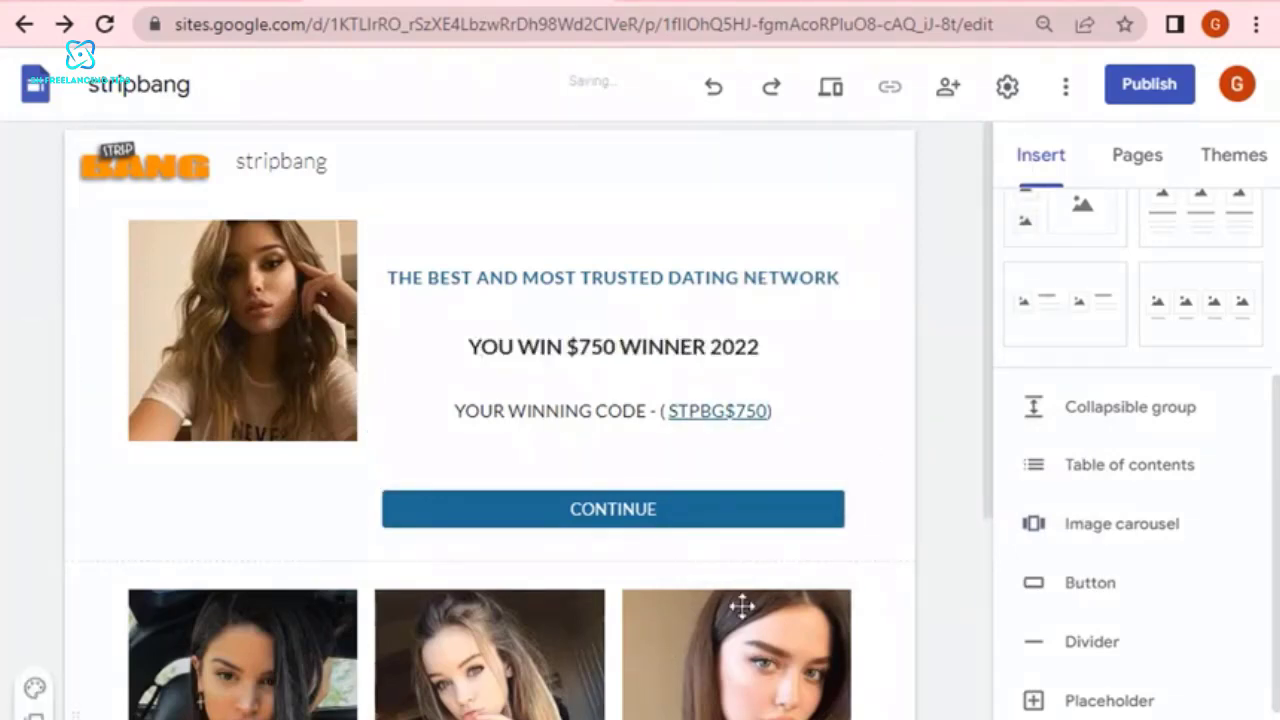
Review the whole page from the header to the lower CONTINUE button, and look over the available content blocks.
scroll(694, 552, "down", 5)
scroll(693, 545, "down", 2)
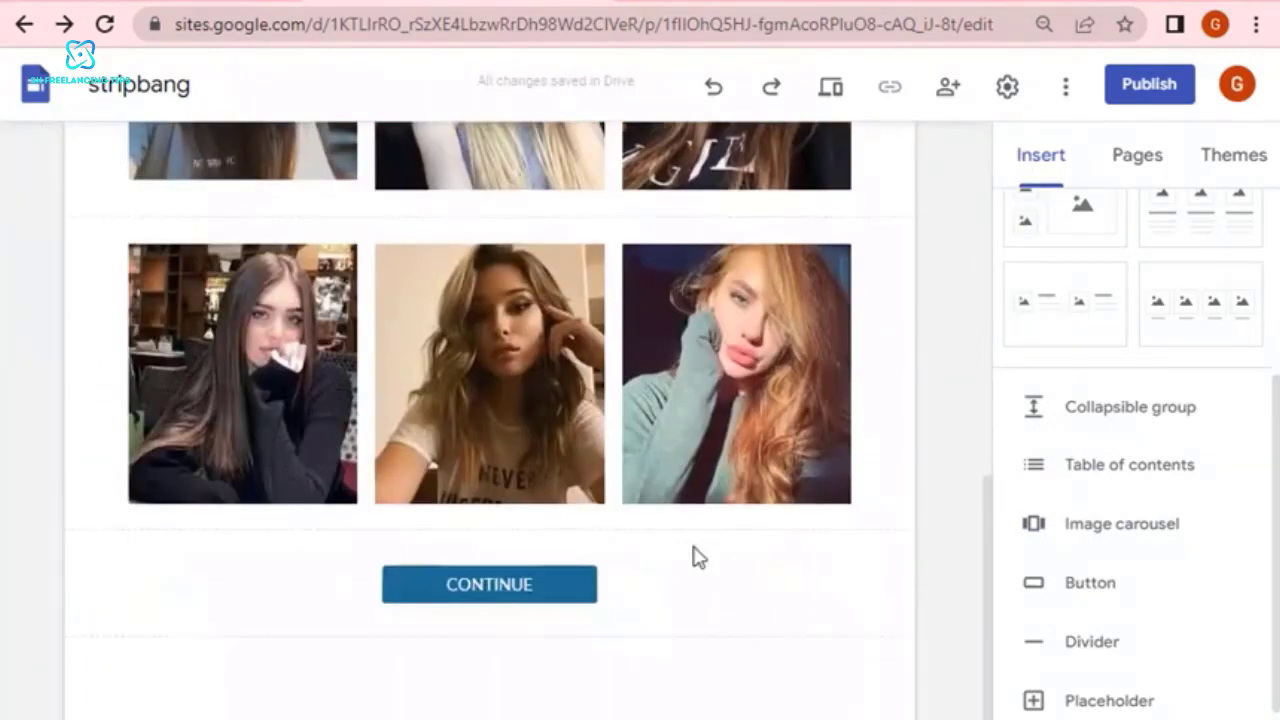
scroll(240, 500, "up", 4)
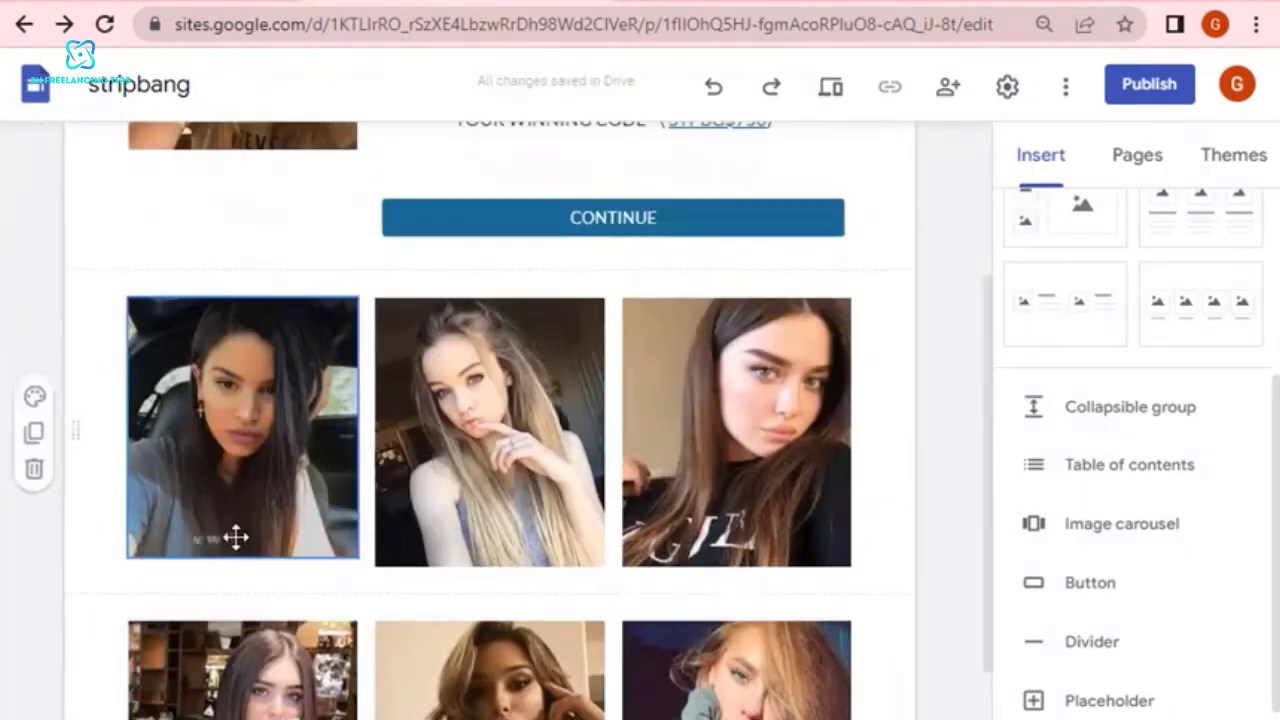
scroll(220, 578, "up", 3)
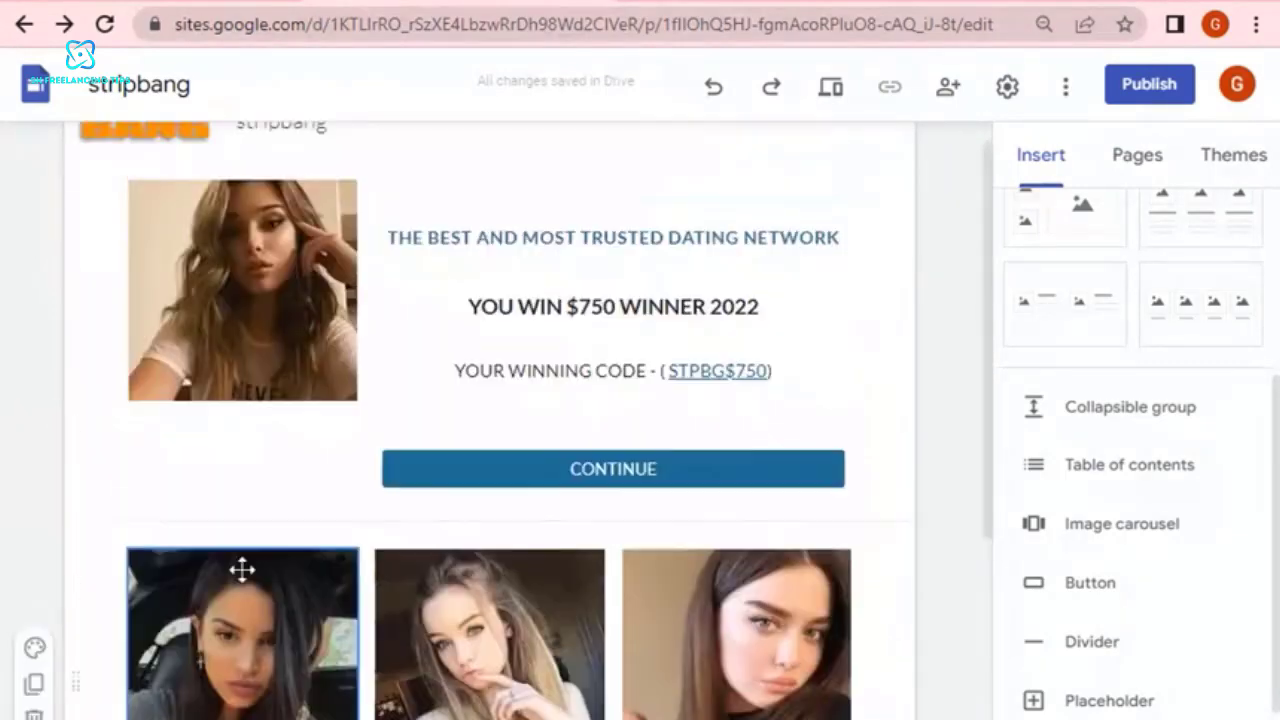
scroll(1230, 447, "up", 3)
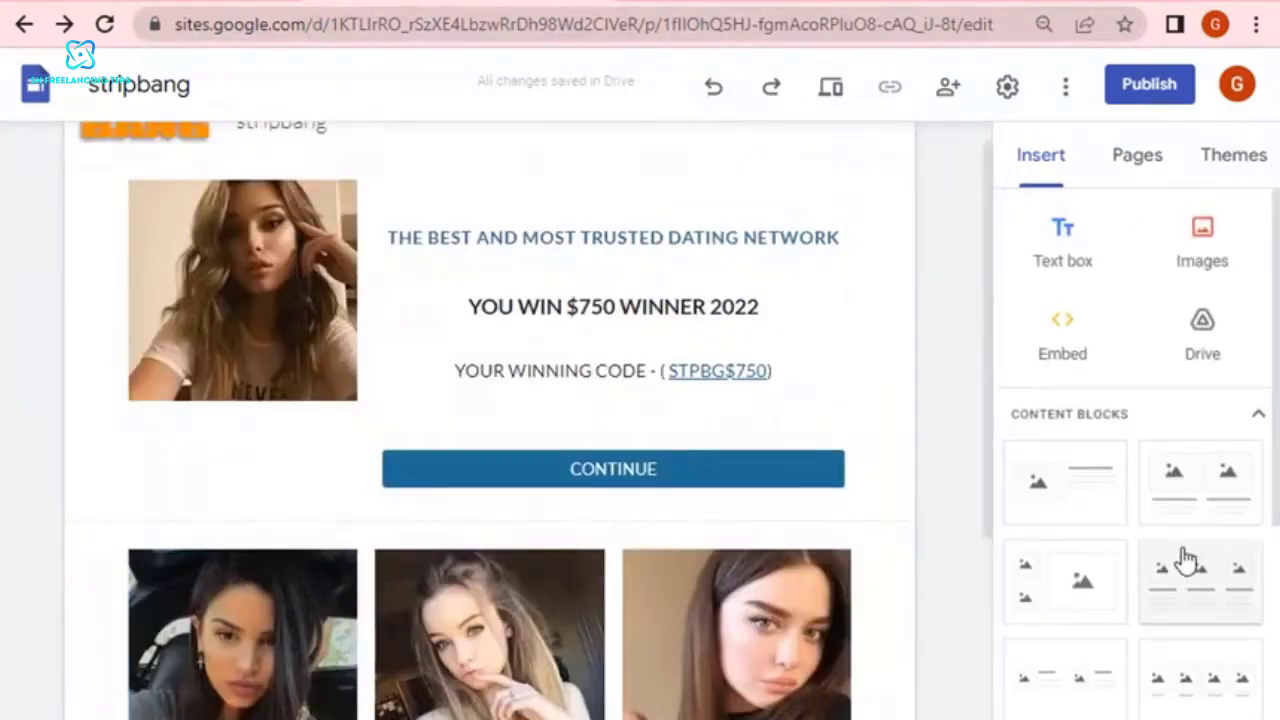
scroll(1183, 560, "down", 4)
scroll(1170, 450, "up", 2)
scroll(1175, 490, "up", 2)
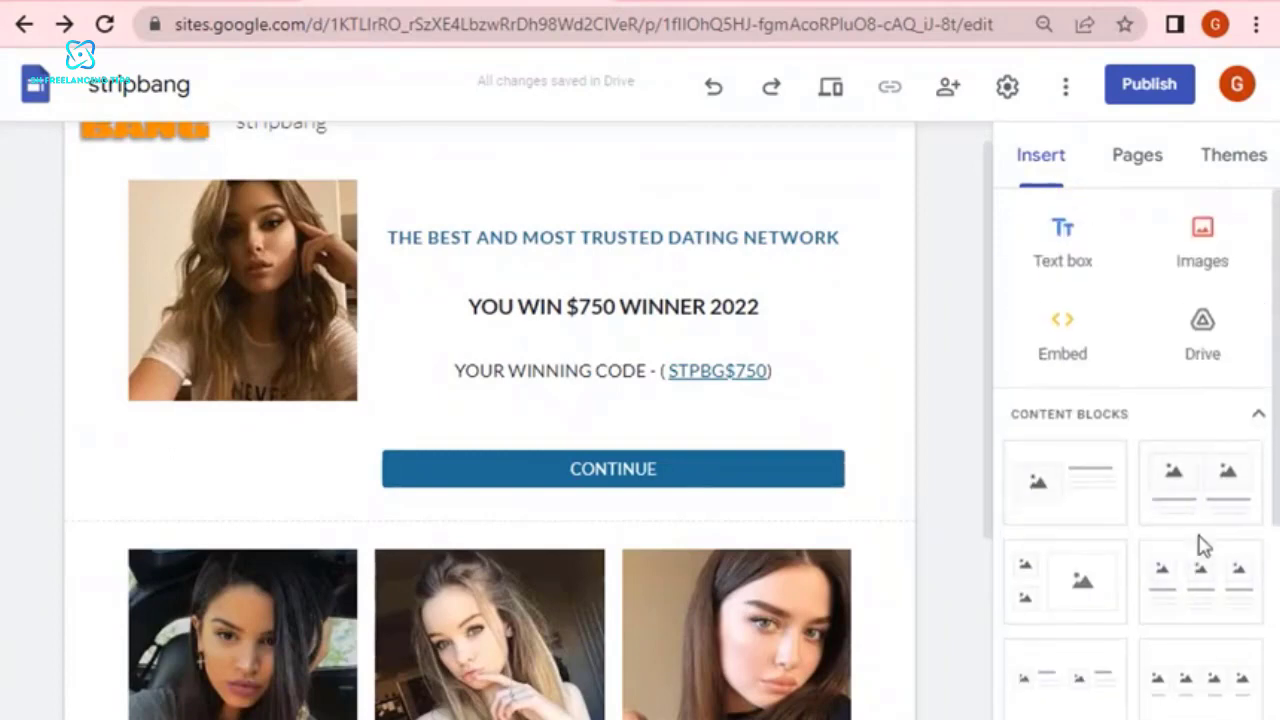
scroll(1195, 552, "down", 2)
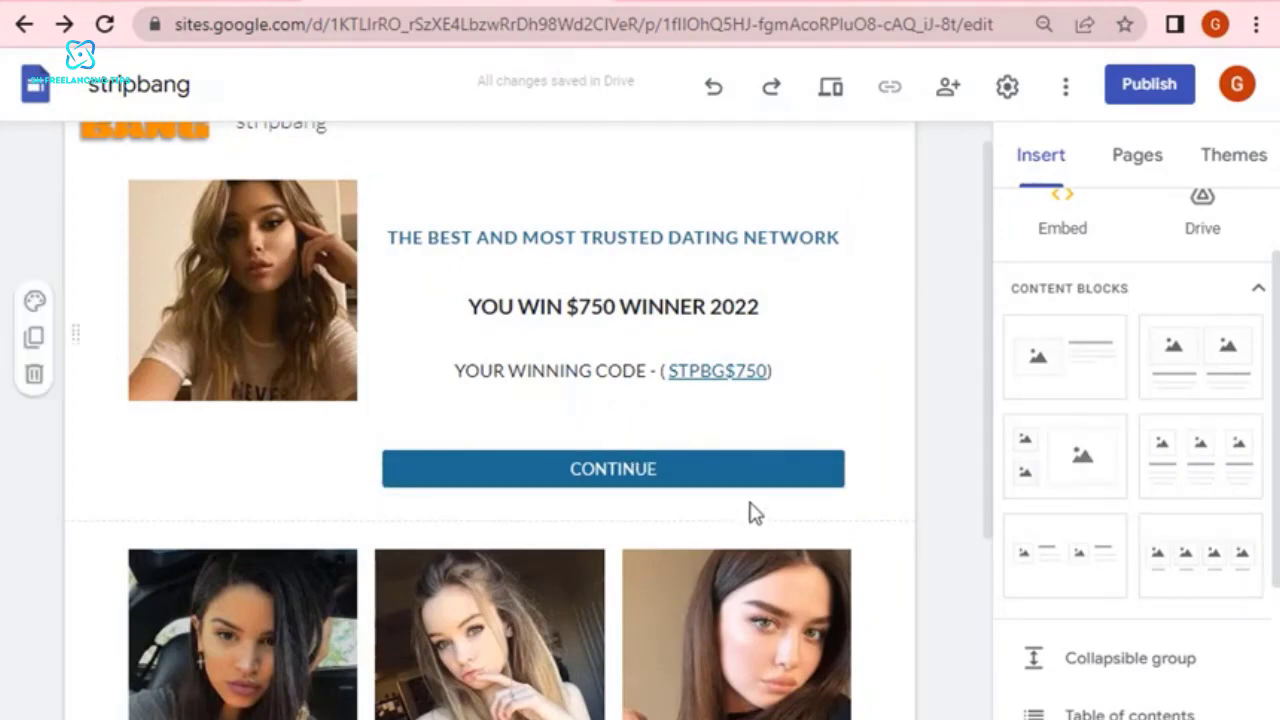
scroll(750, 480, "up", 1)
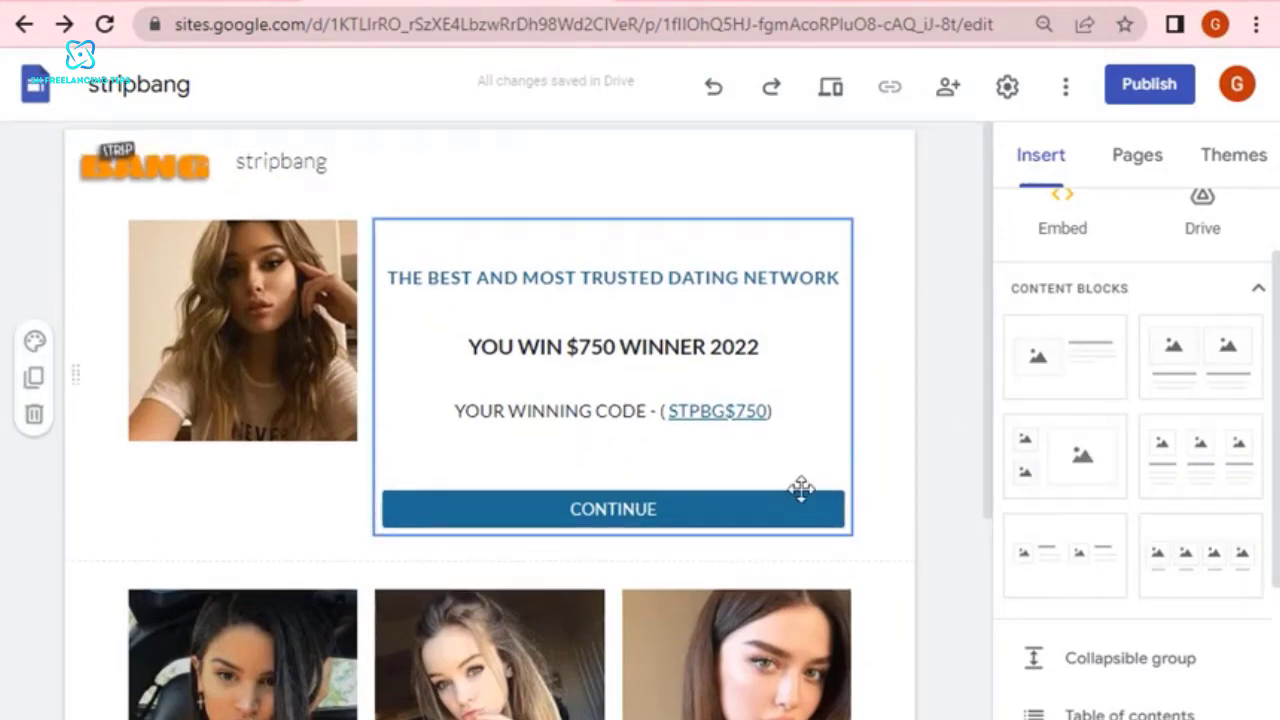
scroll(686, 457, "down", 7)
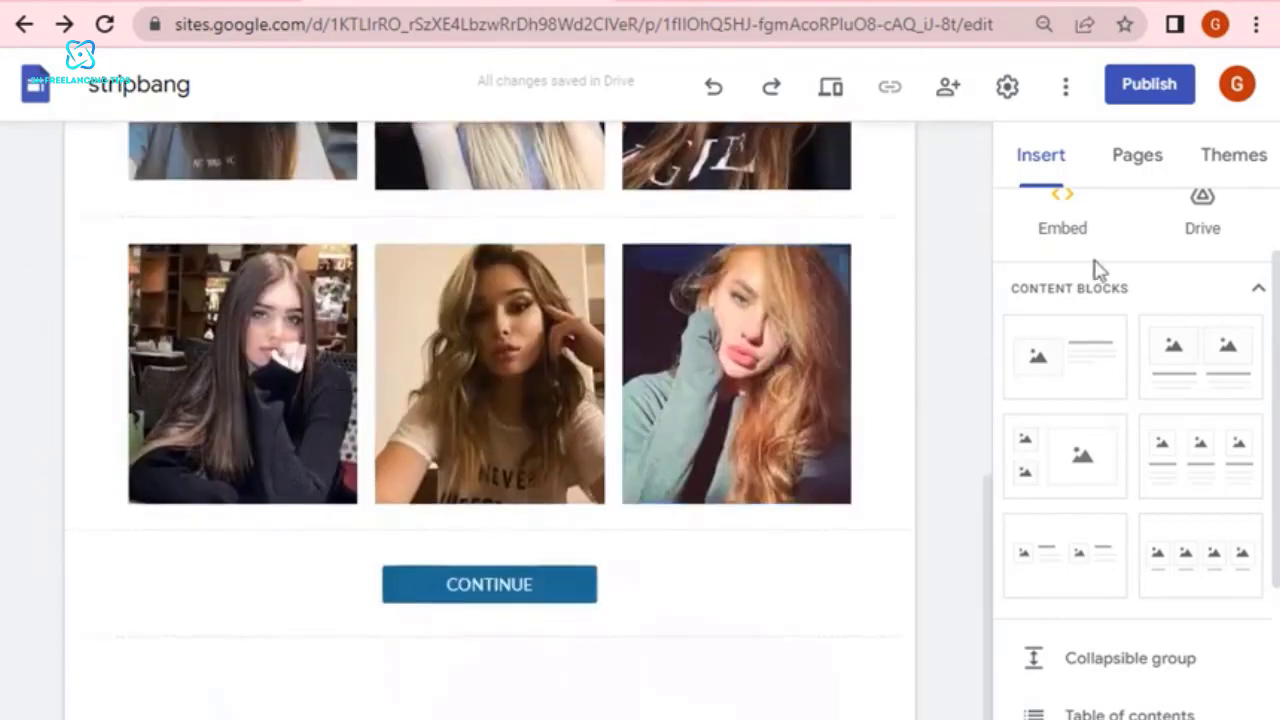
Start publishing the site and set its web address to striipbang.
left_click(1145, 90)
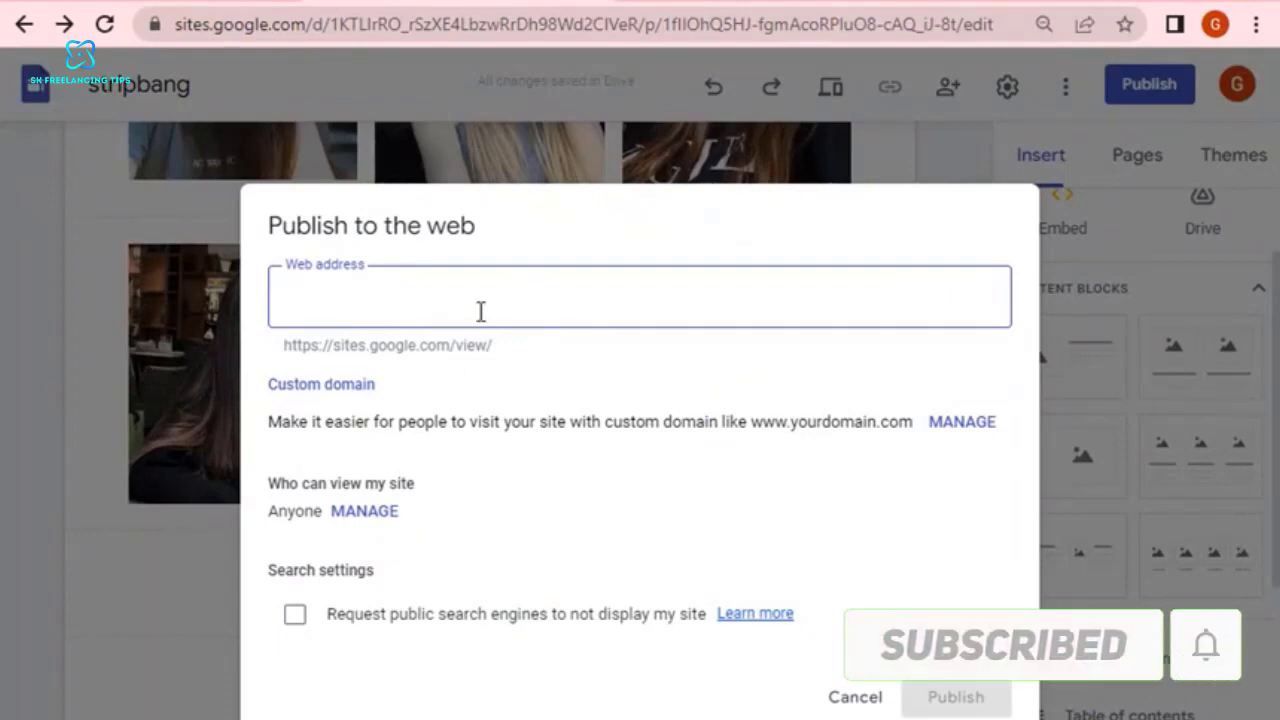
type("s")
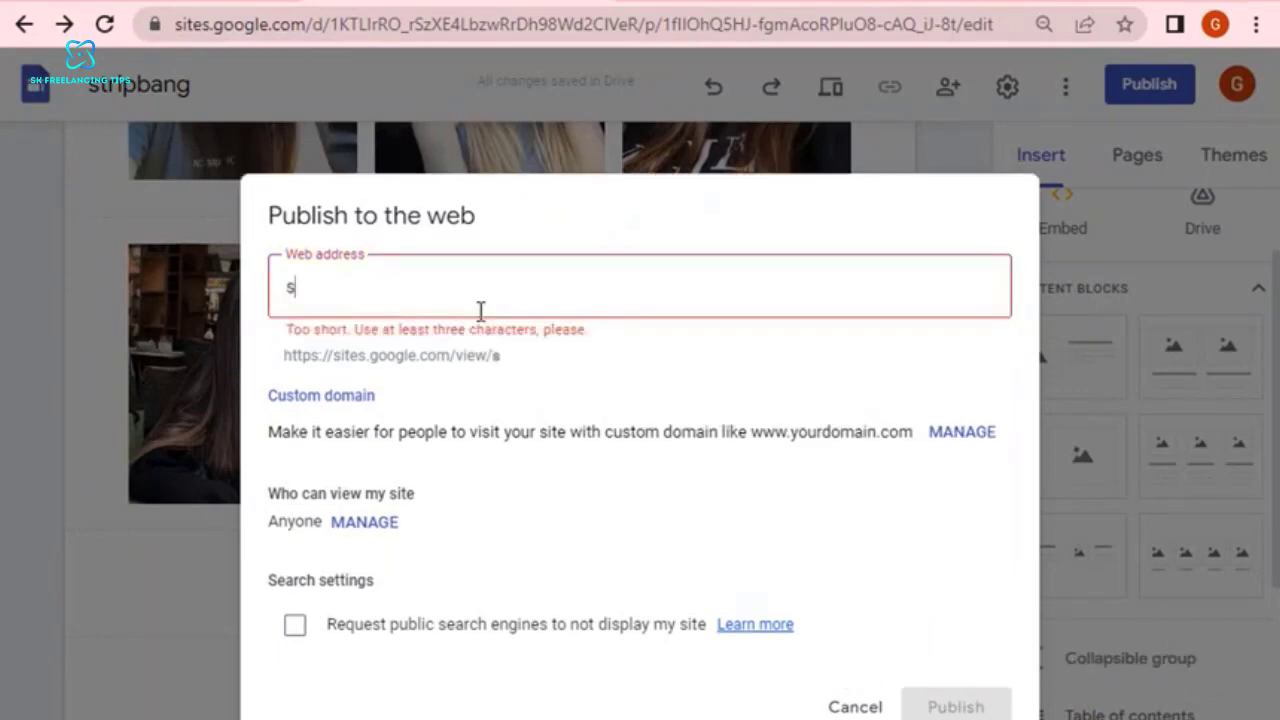
type("tripbang")
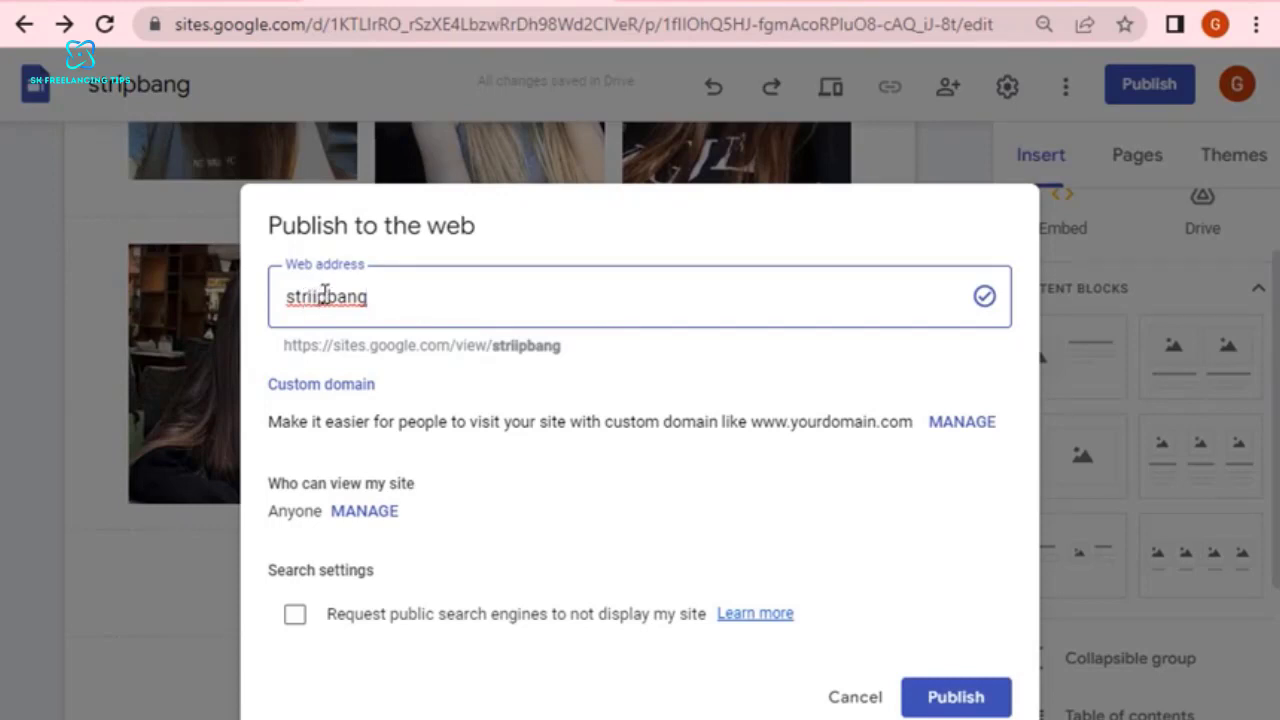
key("BackSpace")
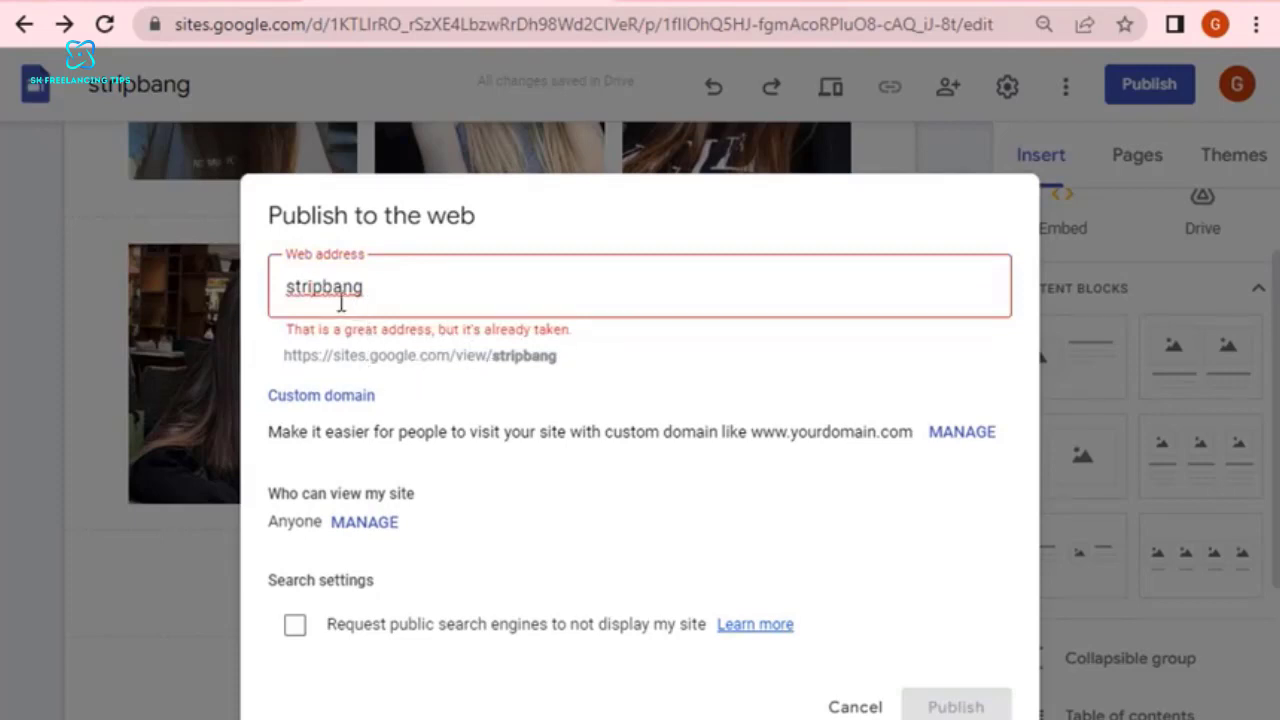
type("i")
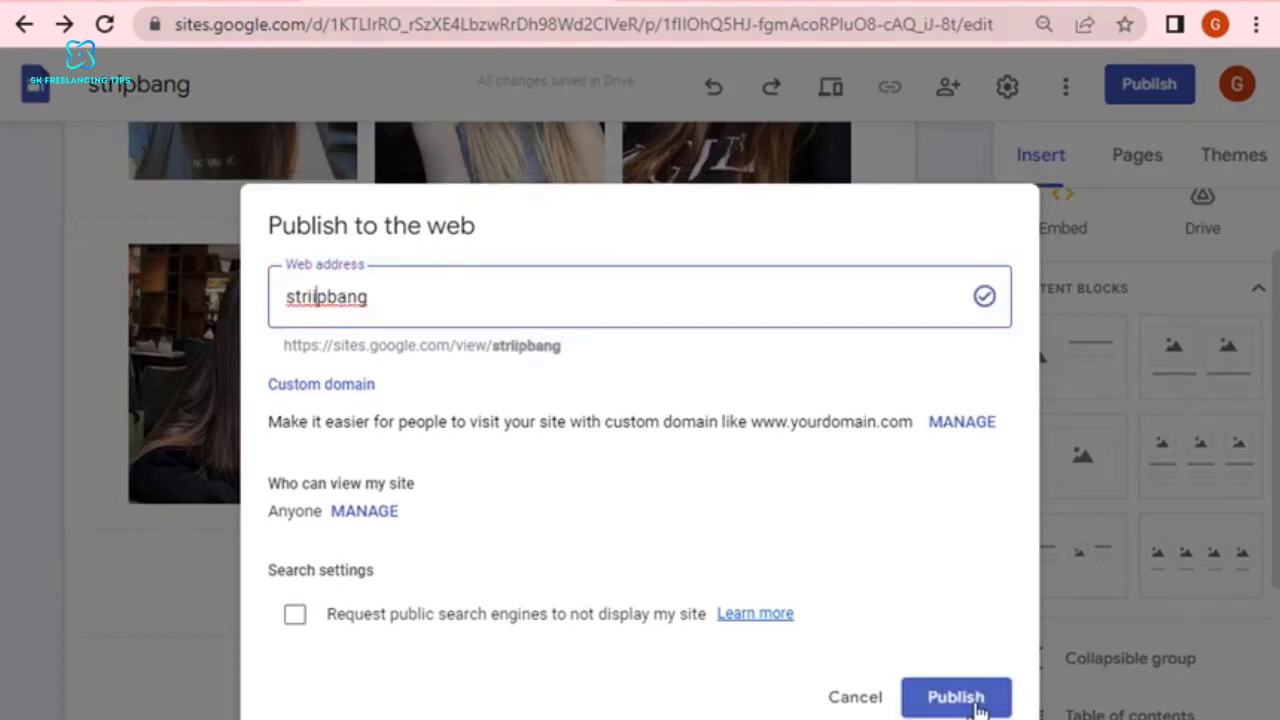
Copy the site's web address from the publishing dialog and publish the site.
double_click(497, 346)
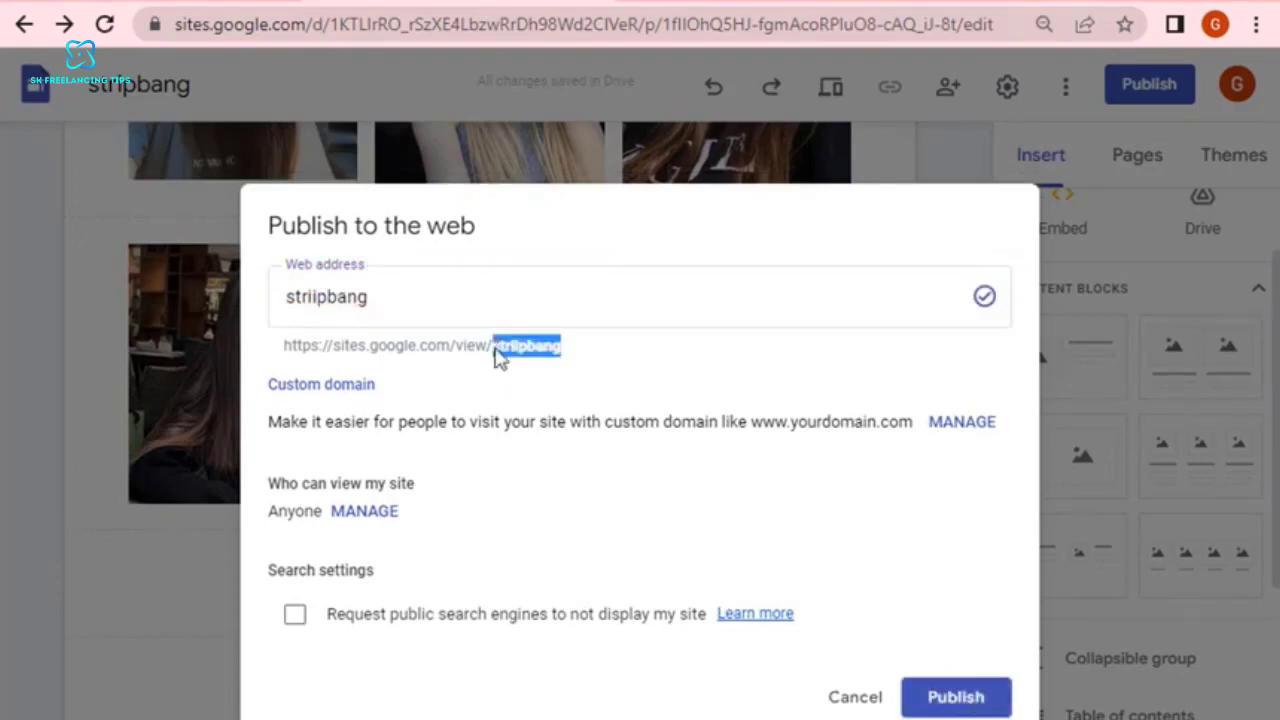
right_click(495, 351)
triple_click(440, 346)
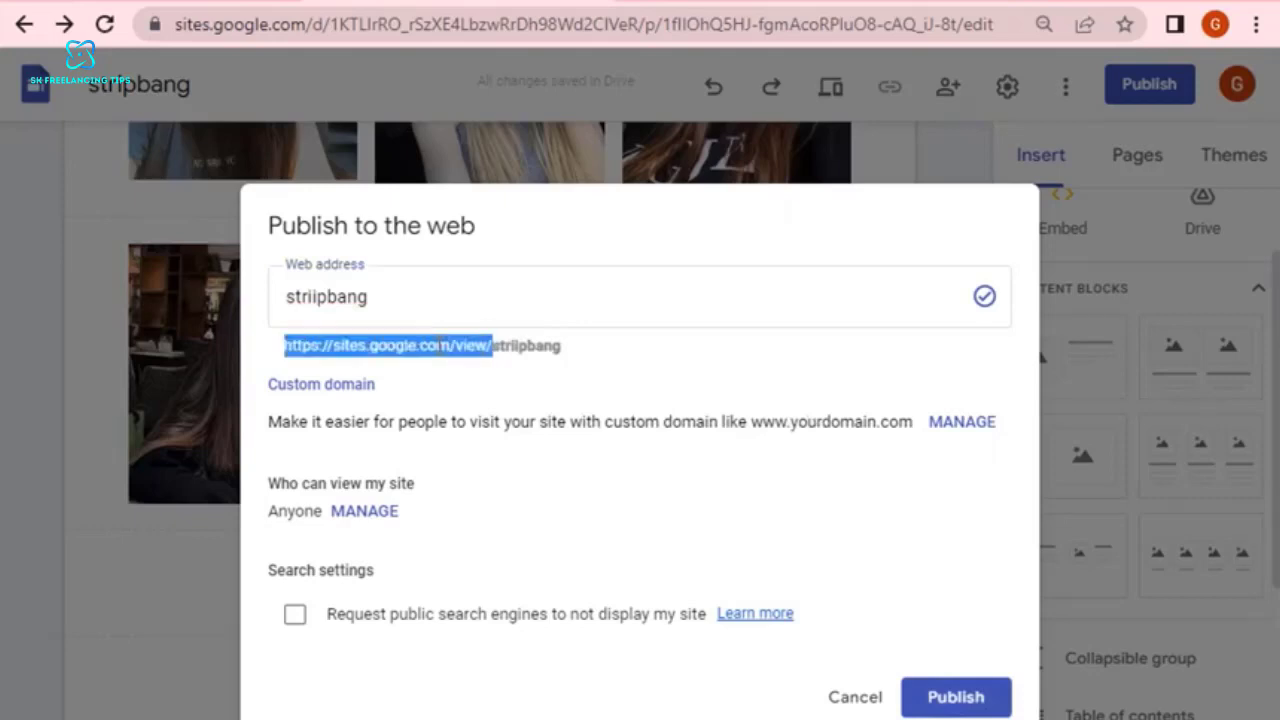
double_click(523, 345)
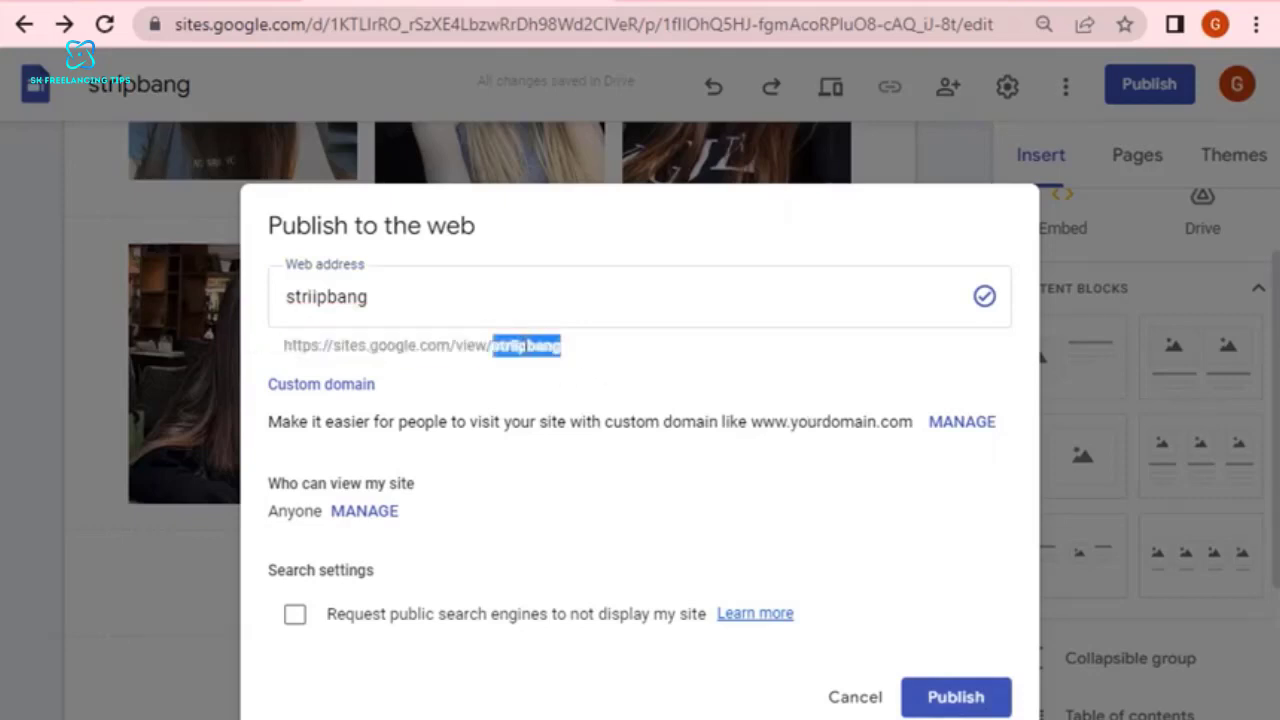
triple_click(481, 348)
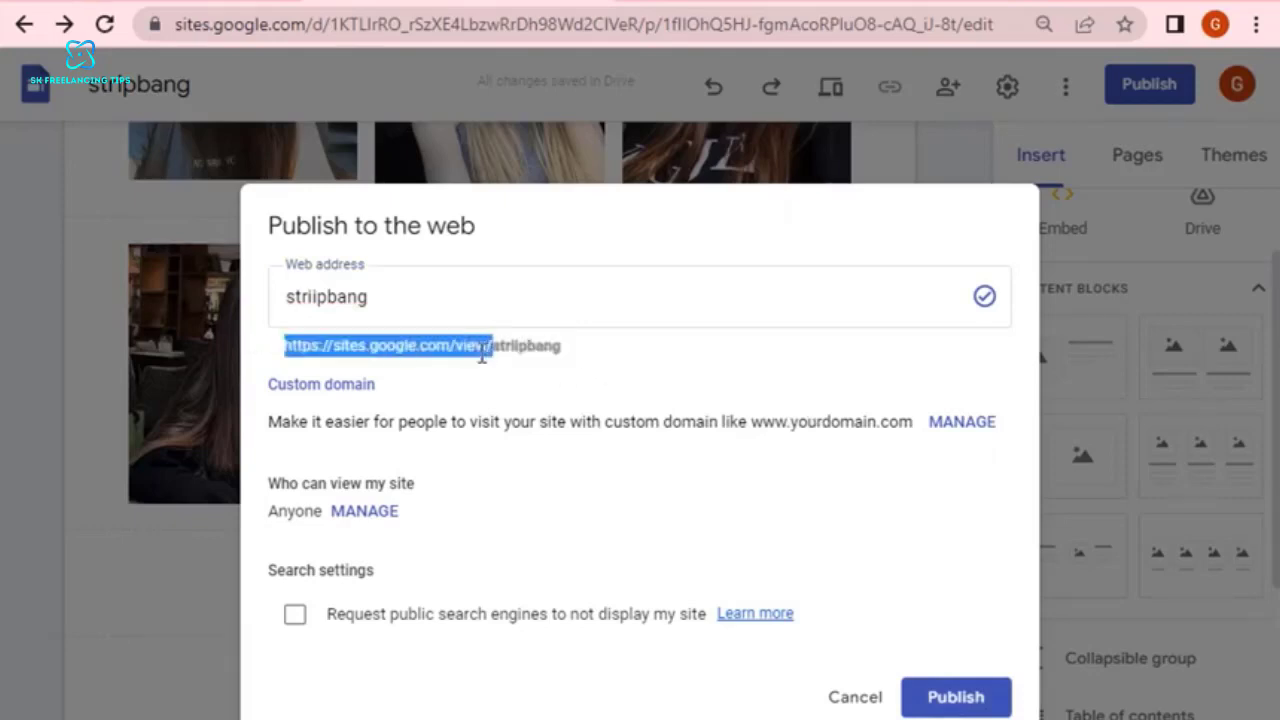
right_click(481, 348)
left_click(543, 373)
left_click(951, 705)
Open the copied site address in a new browser tab and look through the published page down to the lower photo row.
key("ctrl+t")
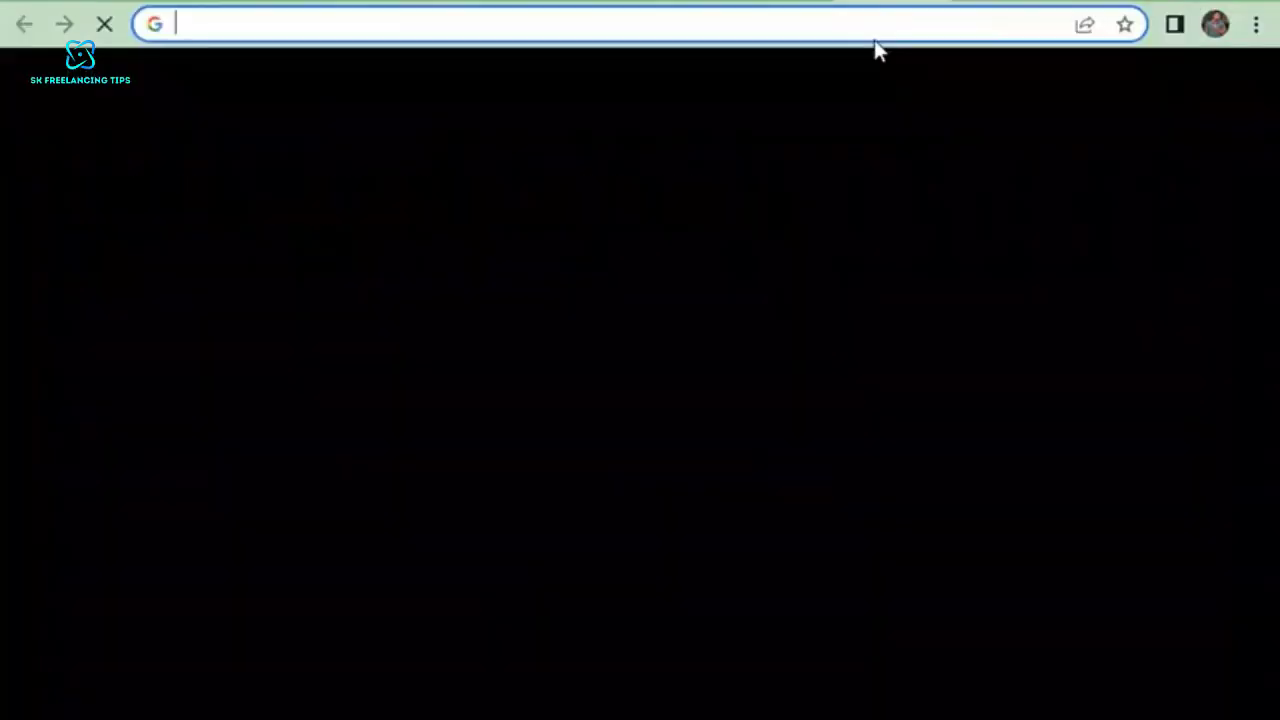
right_click(851, 23)
left_click(877, 220)
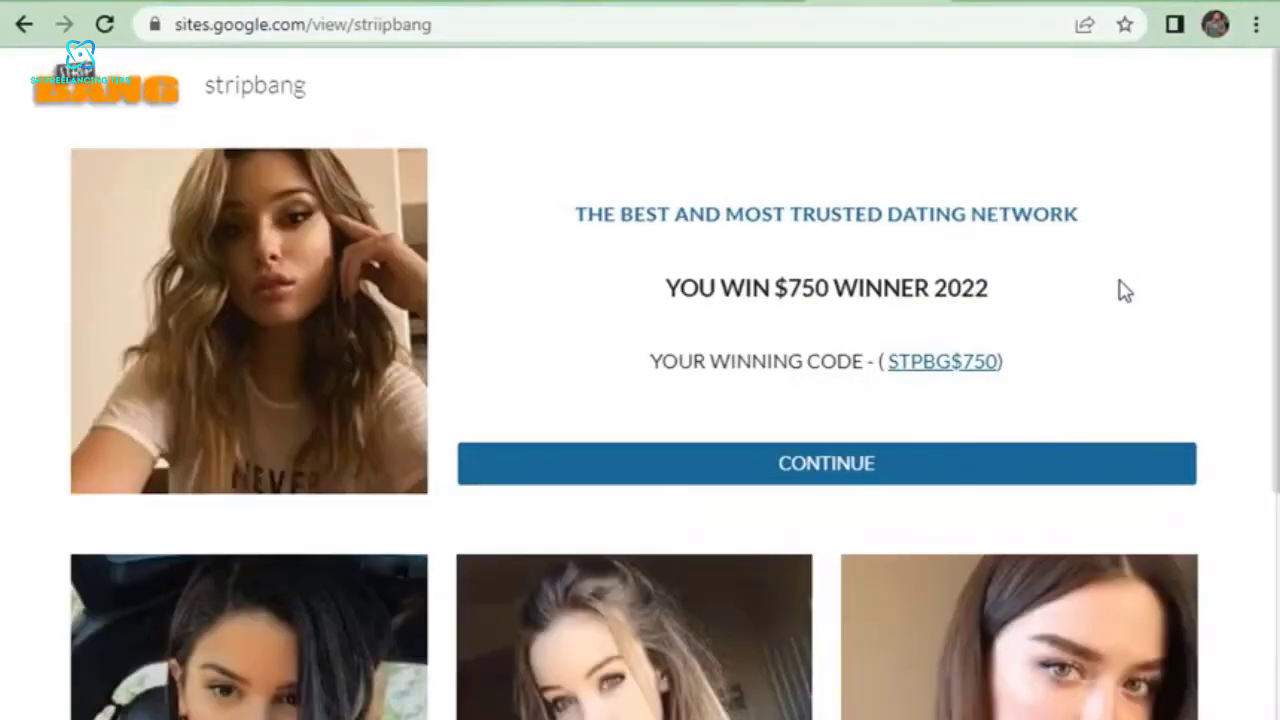
scroll(1124, 330, "down", 7)
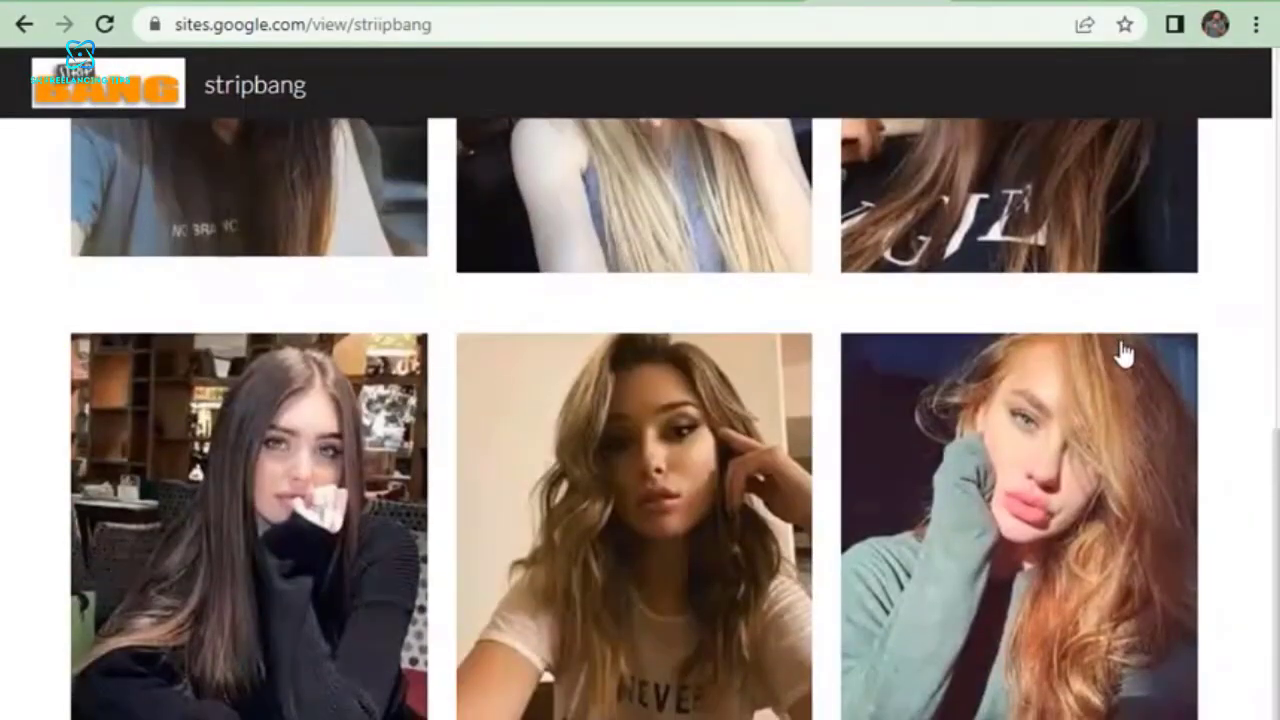